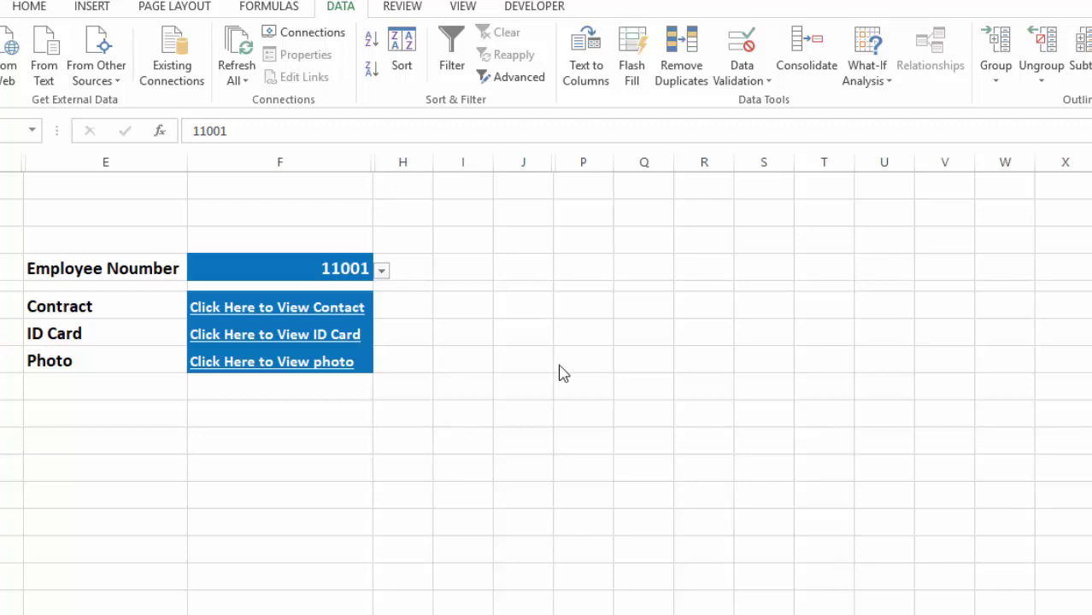
Choose another employee number in F4 and view that employee's photo, ID card and contract through the links, closing each file
left_click(383, 274)
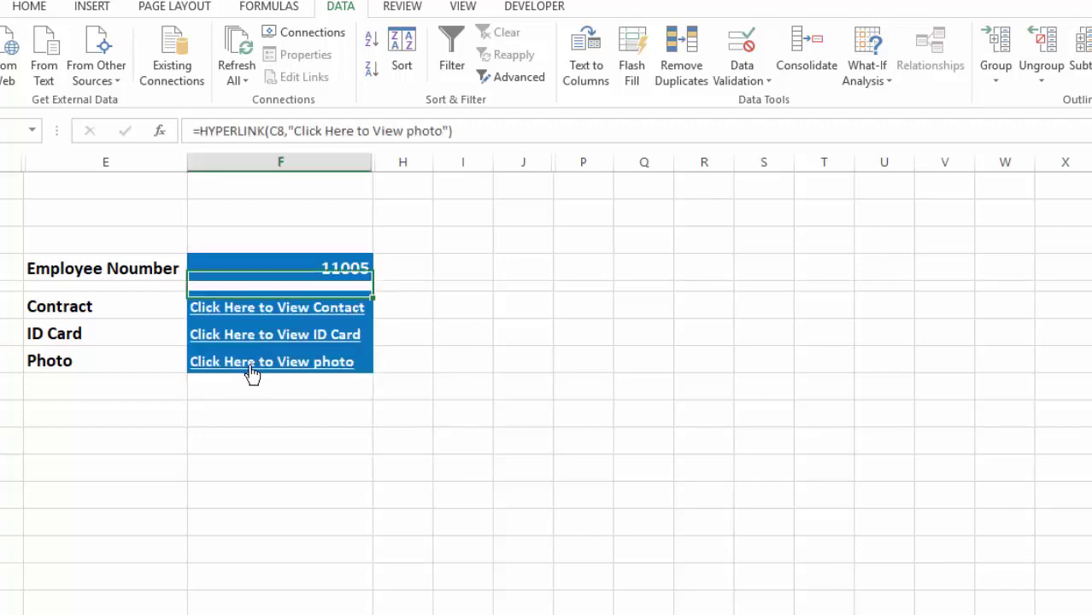
left_click(252, 367)
key("alt+F4")
left_click(285, 338)
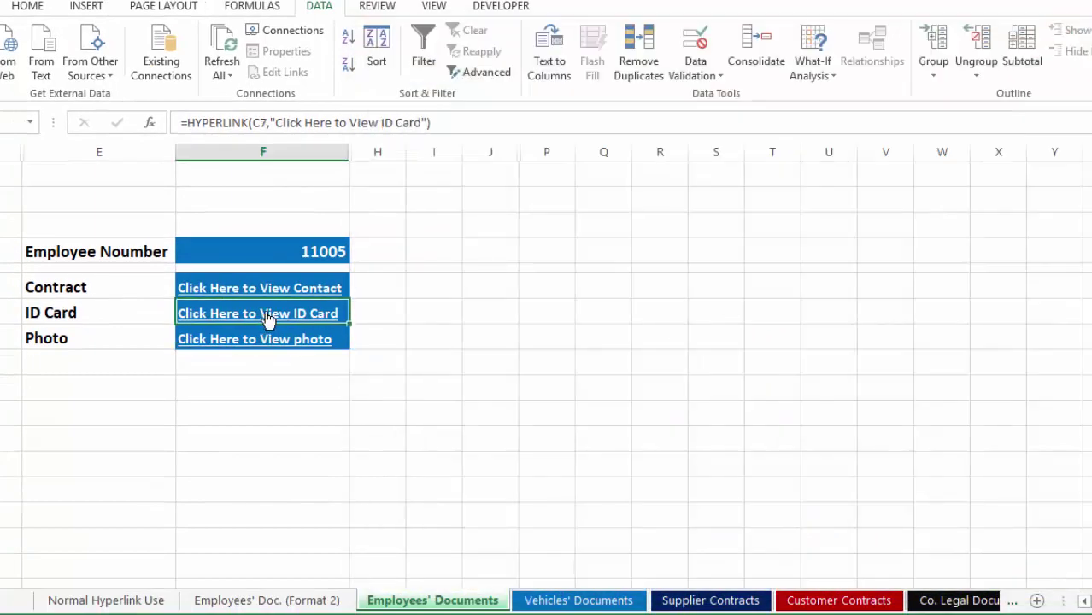
left_click(267, 318)
key("alt+F4")
left_click(214, 292)
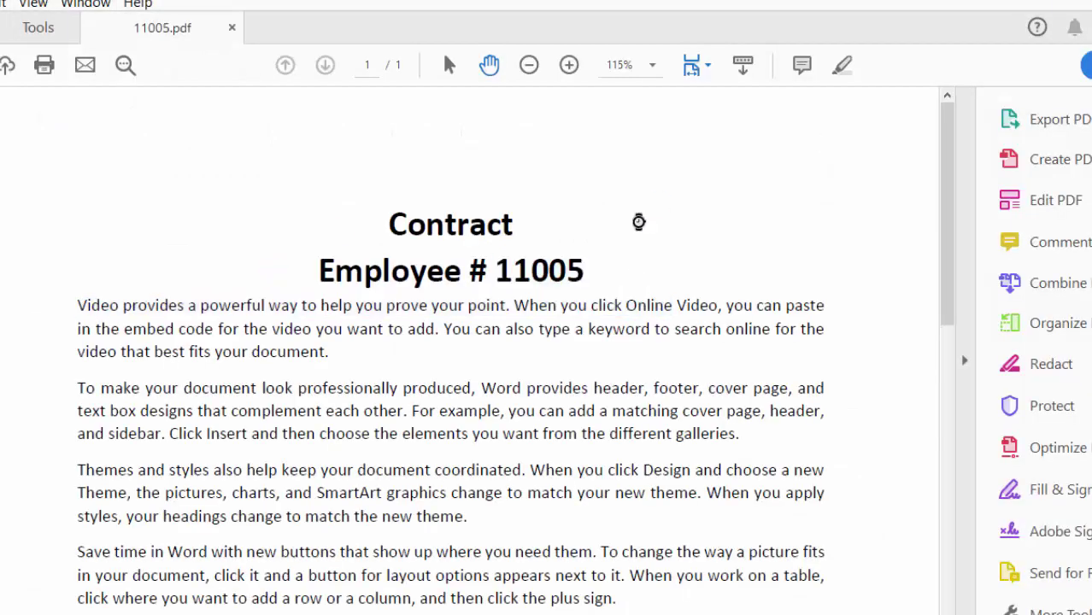
key("alt+F4")
Reopen the employee number list in F4 and view the linked photo again
left_click(290, 251)
left_click(357, 254)
left_click(342, 269)
left_click(358, 254)
left_click(261, 340)
left_click(261, 339)
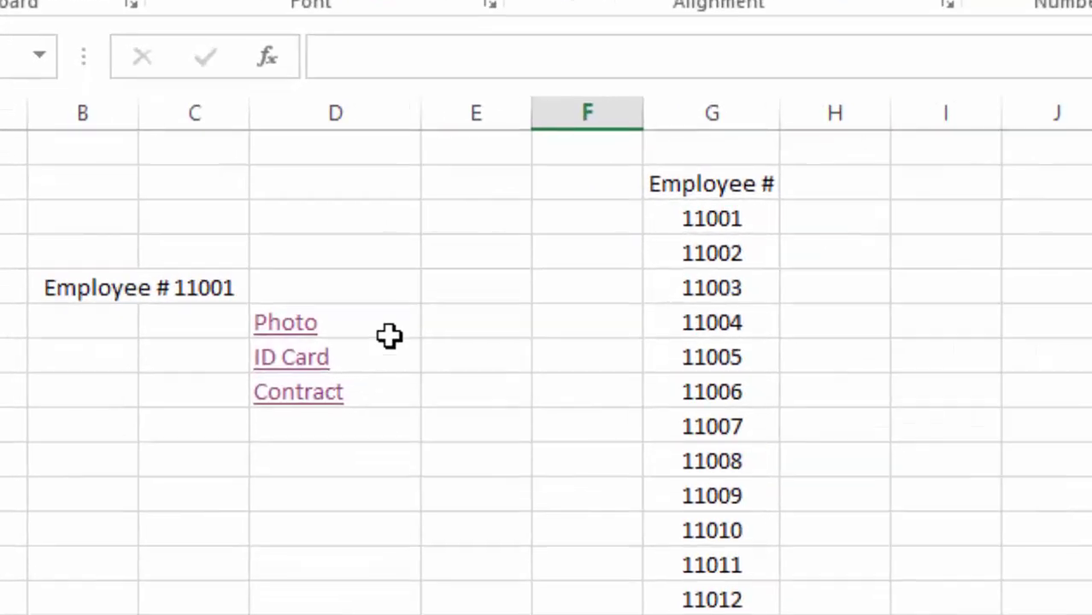
Test the Photo and ID Card hyperlinks in column D of the Normal Hyperlink Use sheet, closing the opened files
left_click_drag(389, 335, 355, 399)
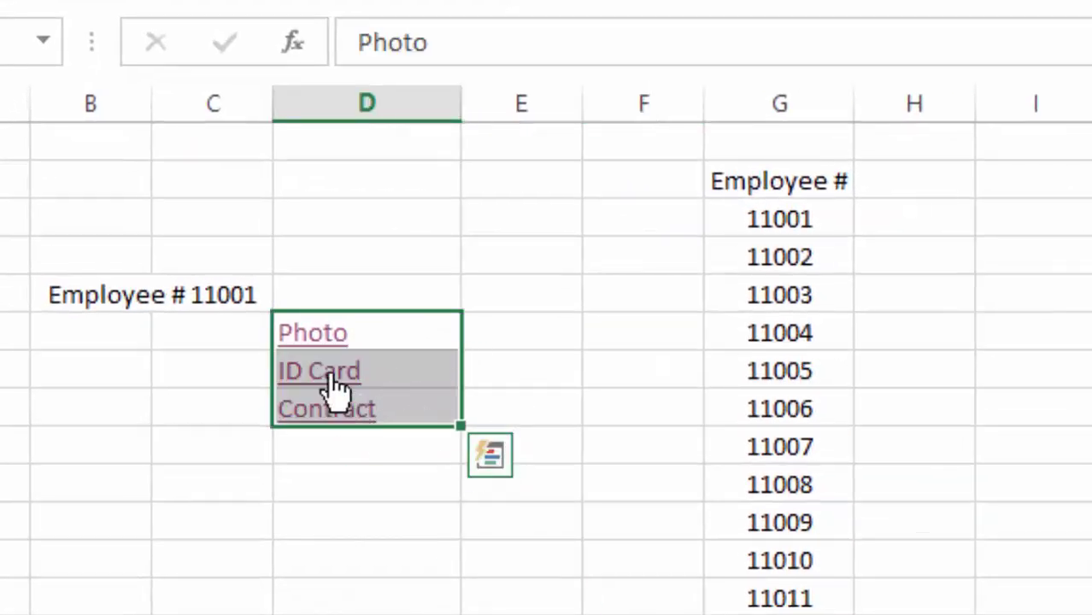
left_click(313, 470)
left_click_drag(70, 299, 394, 524)
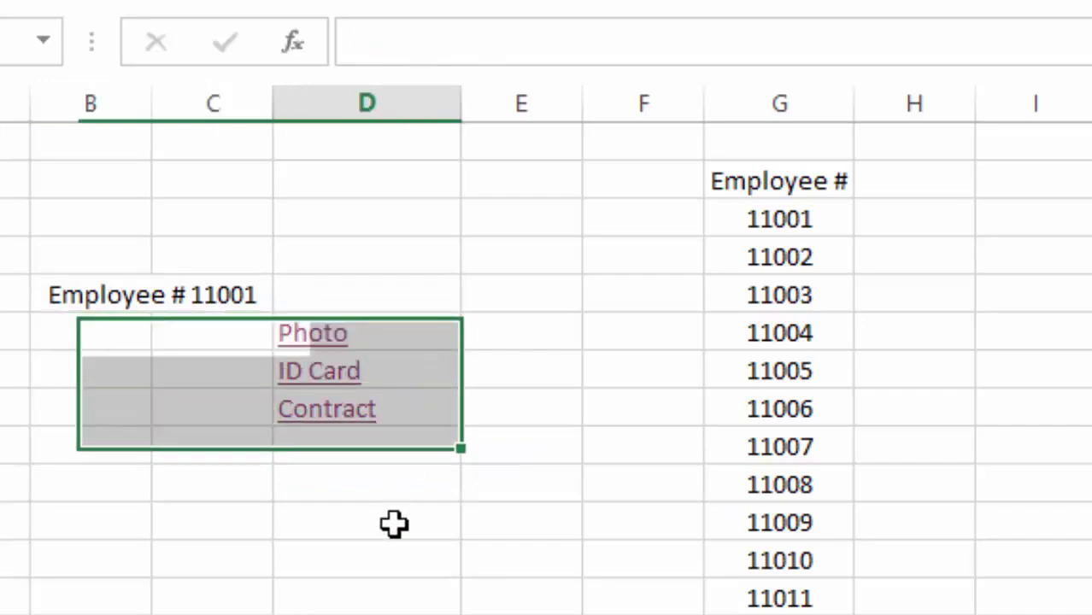
left_click(394, 524)
left_click(342, 335)
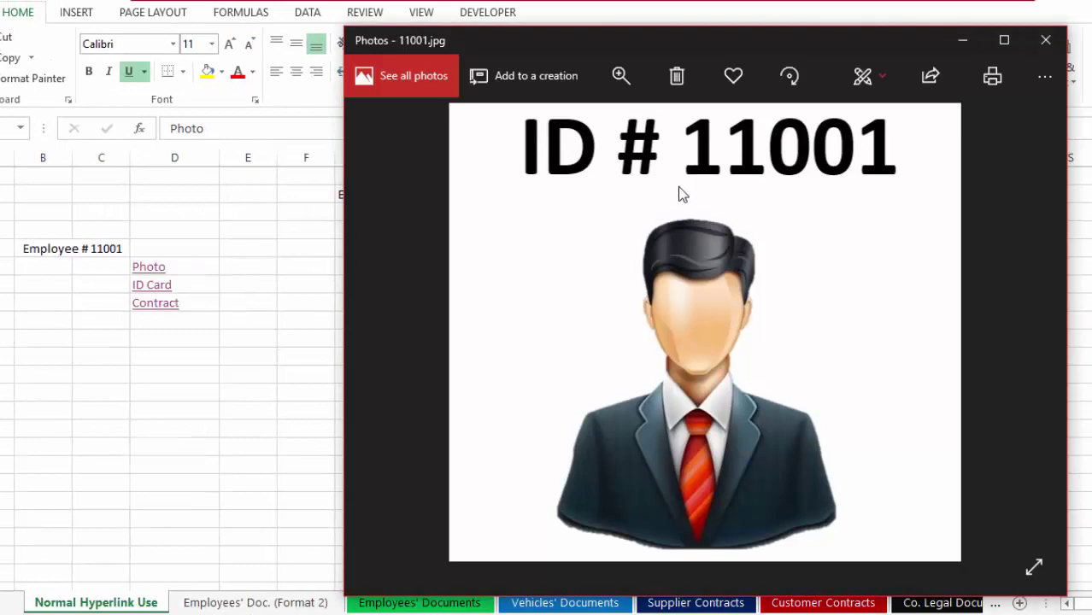
left_click(1044, 40)
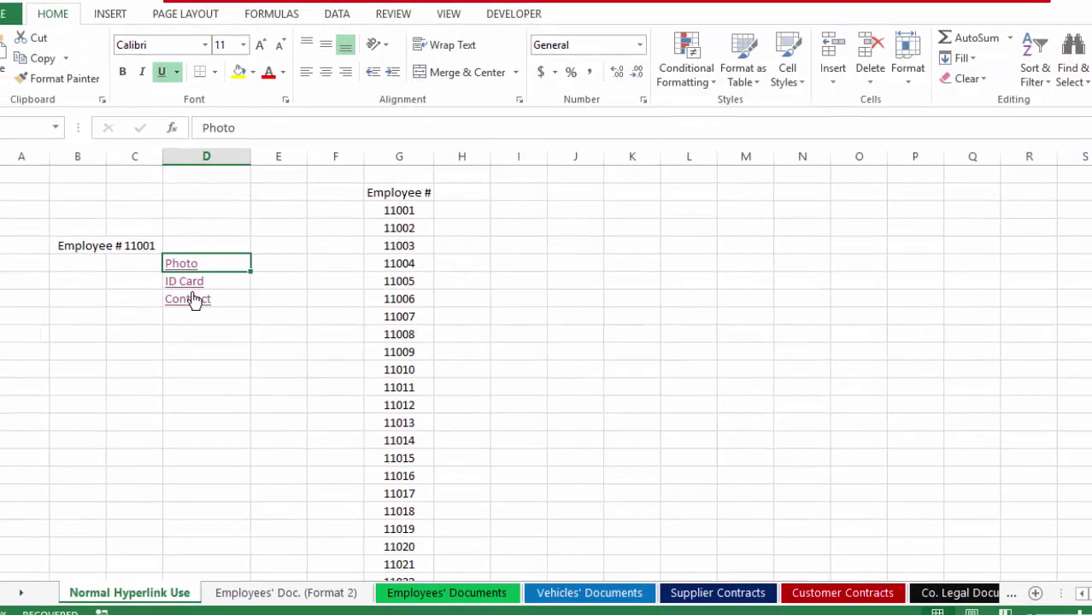
left_click(213, 281)
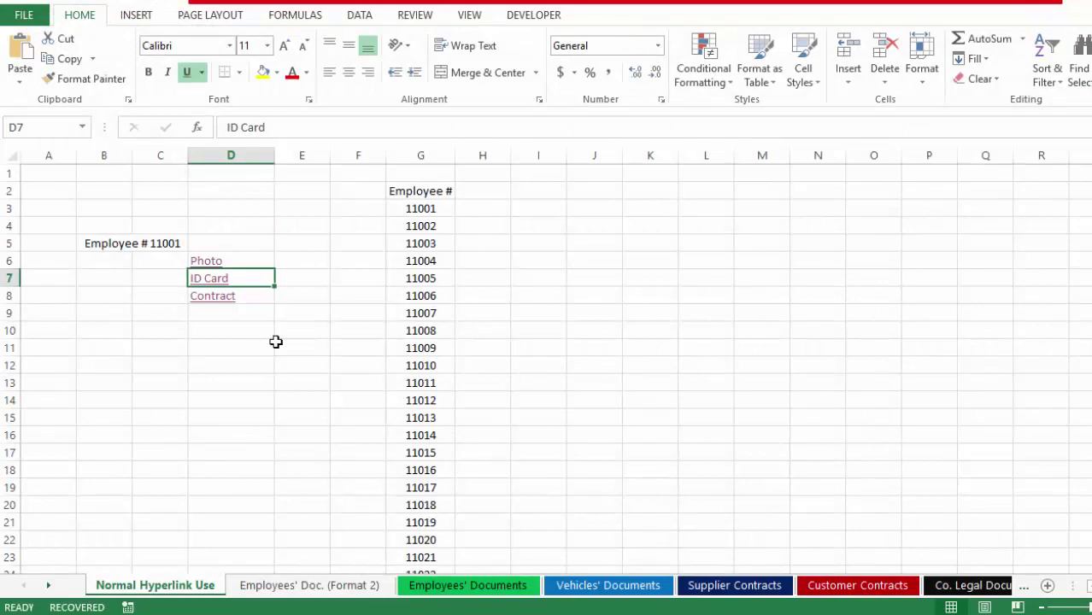
left_click(282, 341)
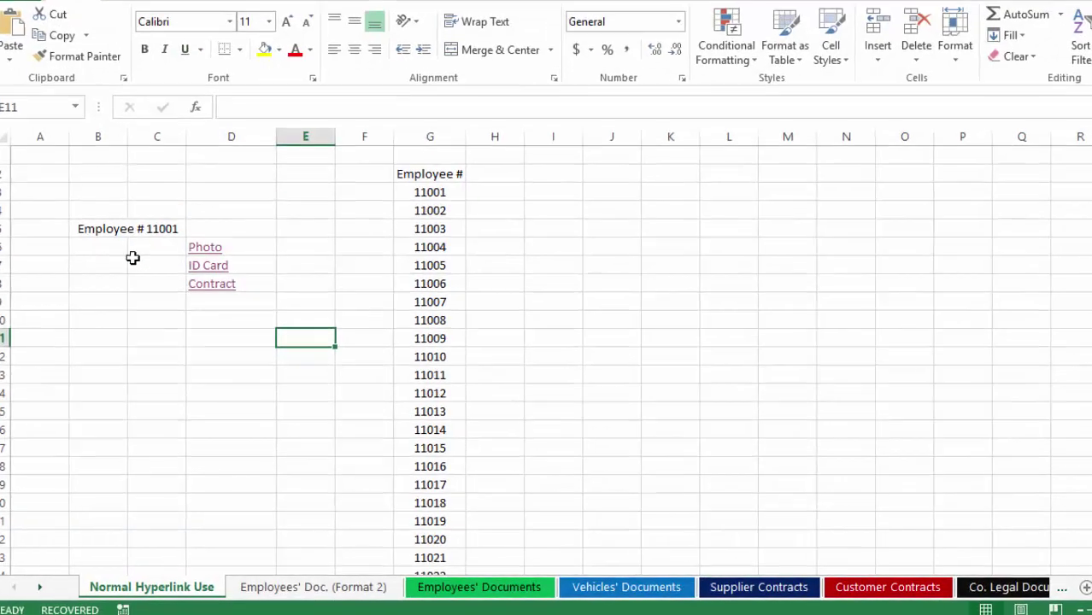
Examine the hyperlink block in columns B to D and the employee number list in column G
left_click_drag(50, 160, 247, 234)
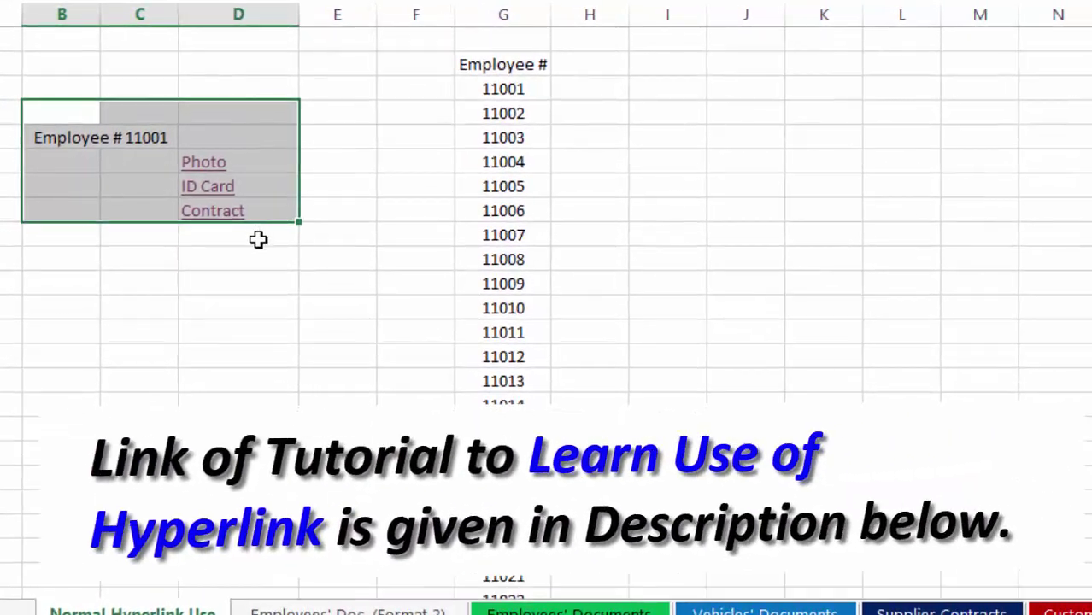
left_click(258, 240)
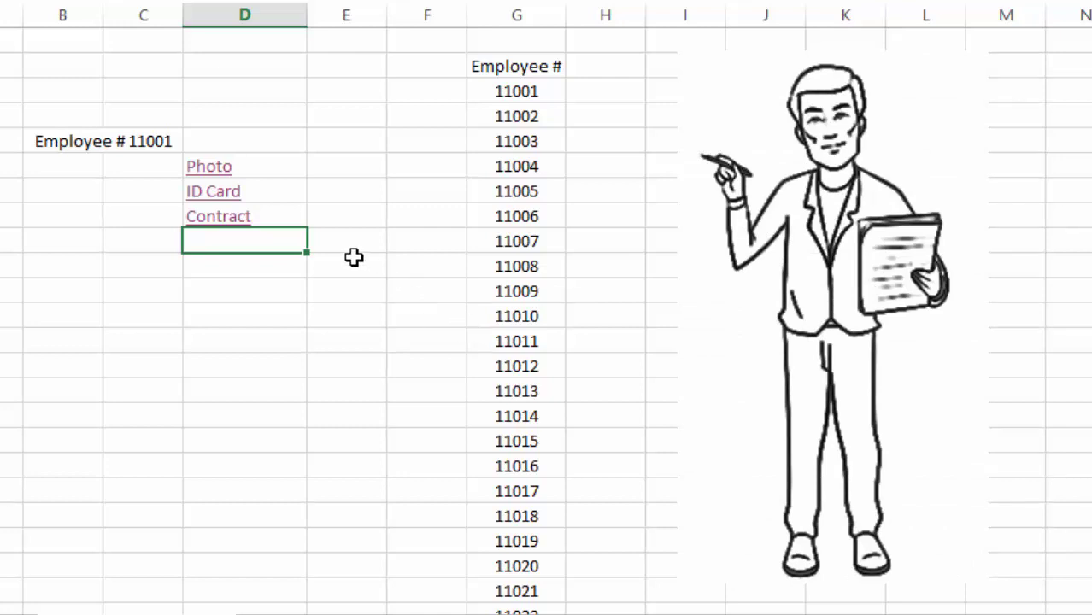
left_click_drag(291, 161, 281, 202)
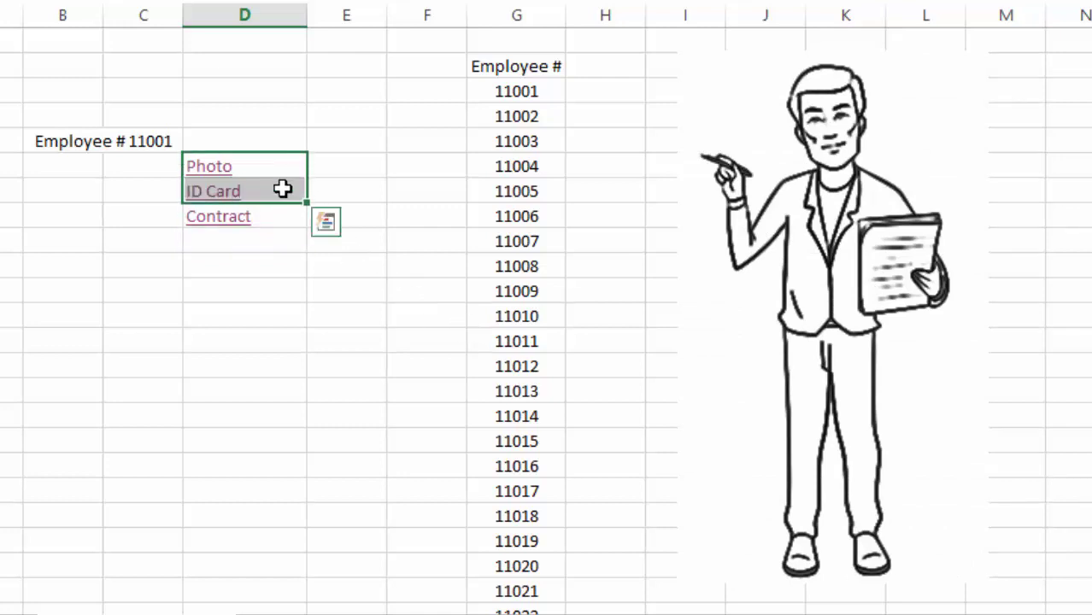
left_click_drag(292, 161, 284, 220)
left_click(283, 264)
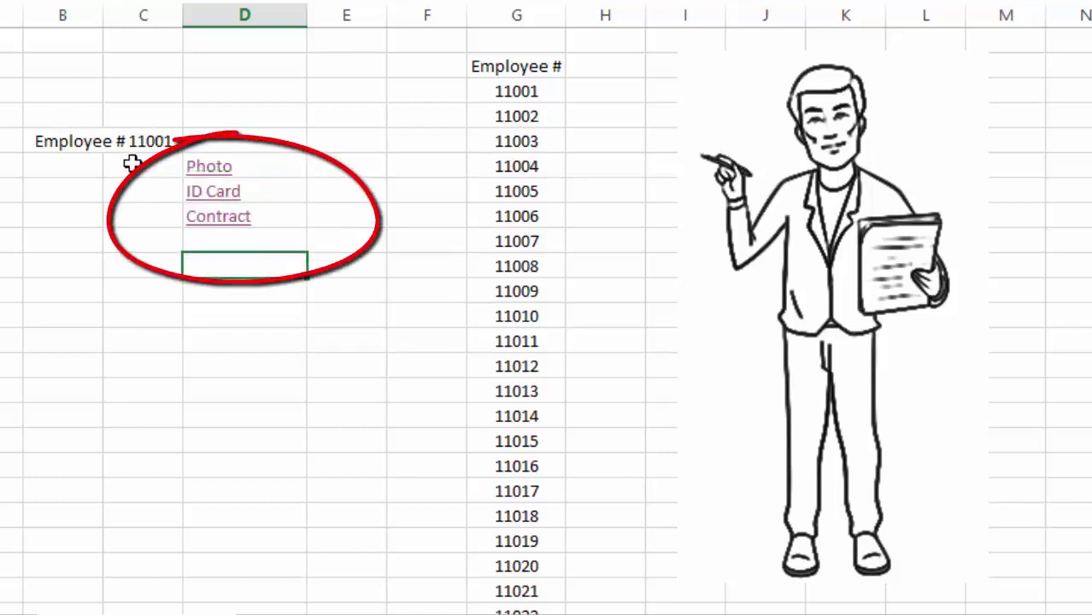
mouse_move(263, 164)
left_mouse_down()
mouse_move(331, 188)
mouse_move(316, 225)
left_mouse_up()
left_click(508, 116)
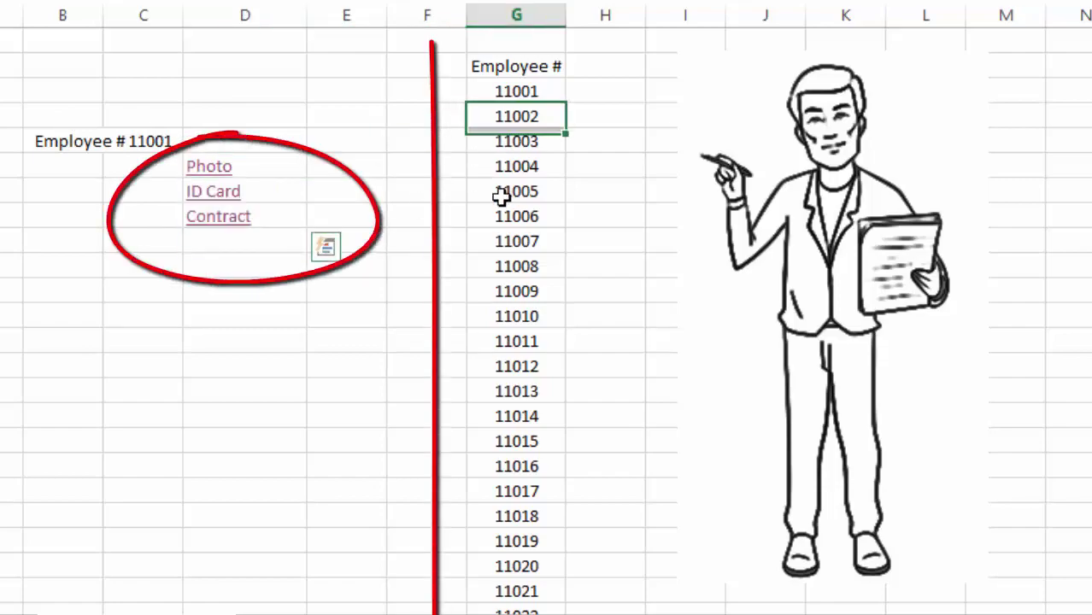
left_click_drag(507, 164, 490, 414)
left_click(425, 416)
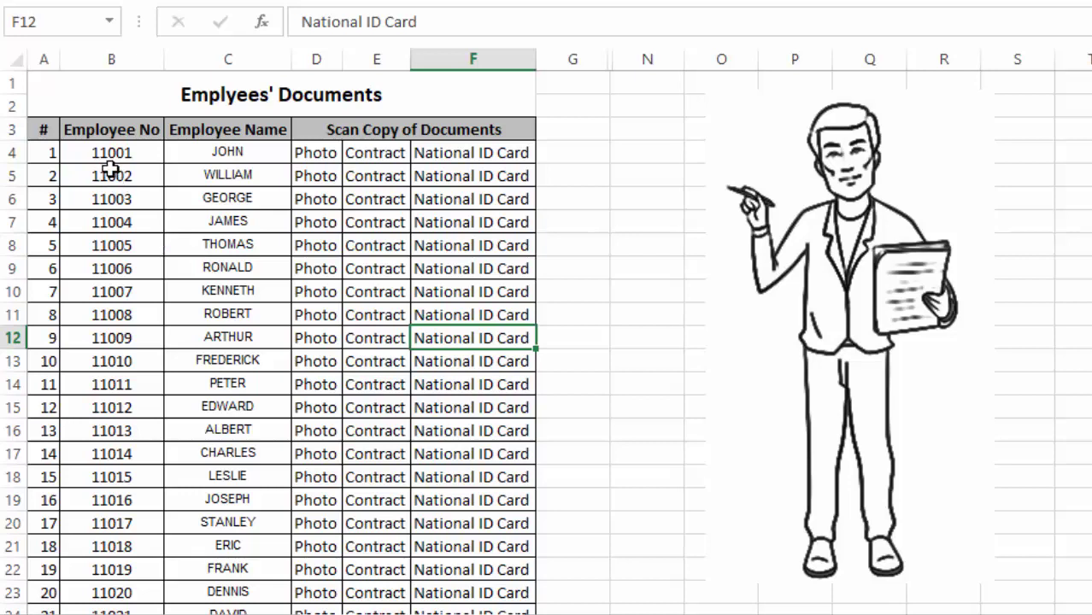
Look through the employee records on the Employees' Doc. (Format 2) sheet down to the last employee number, returning to the header
mouse_move(136, 156)
left_mouse_down()
mouse_move(451, 171)
mouse_move(441, 354)
mouse_move(453, 359)
left_mouse_up()
left_click_drag(324, 152, 375, 198)
left_click_drag(130, 154, 112, 314)
left_click(140, 158)
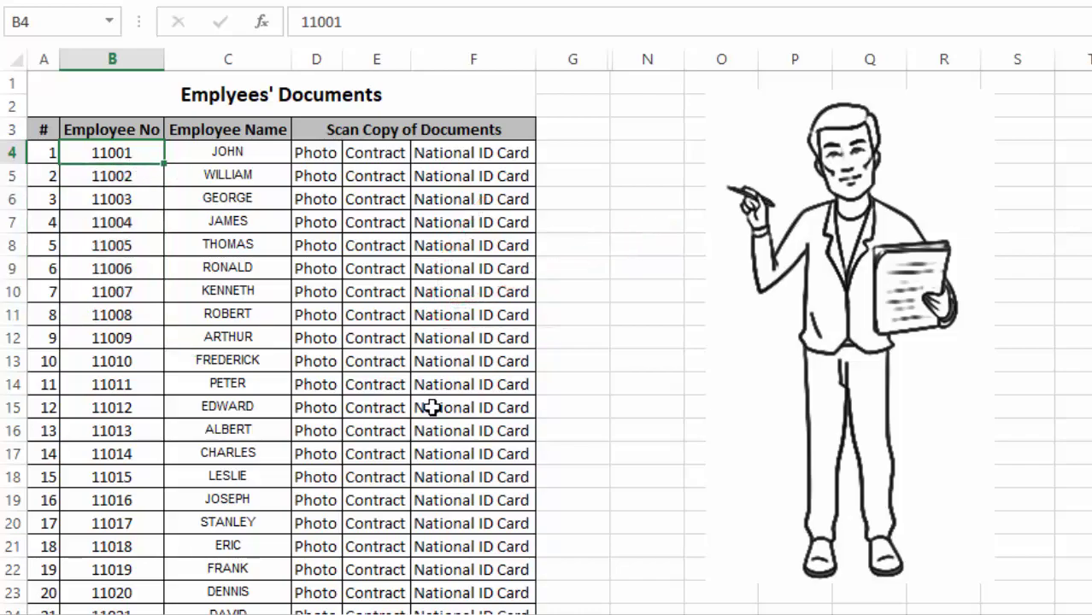
key("ctrl+shift+Down")
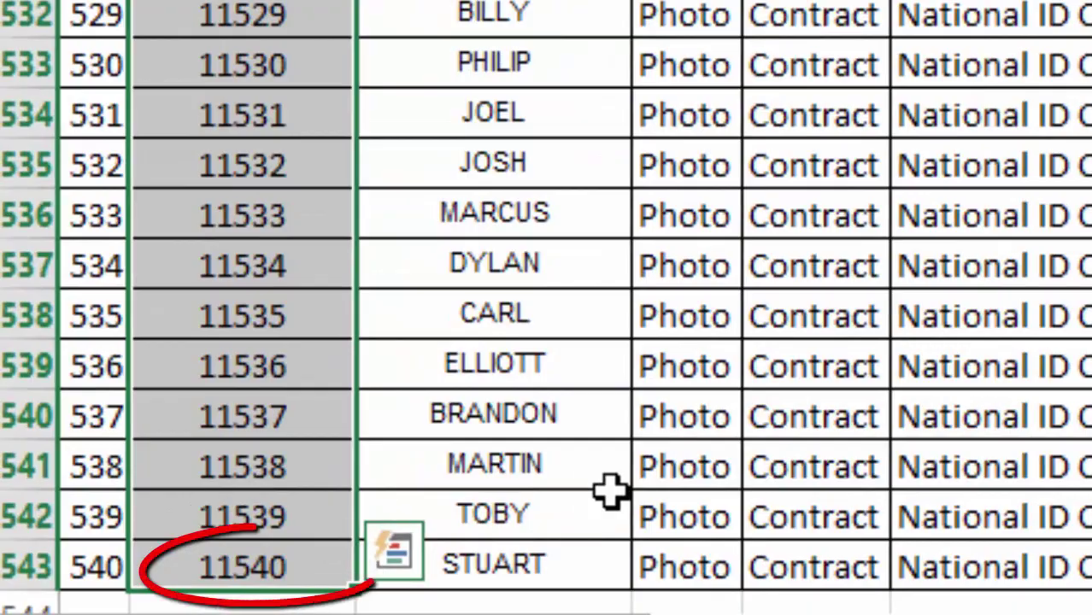
left_click(726, 514)
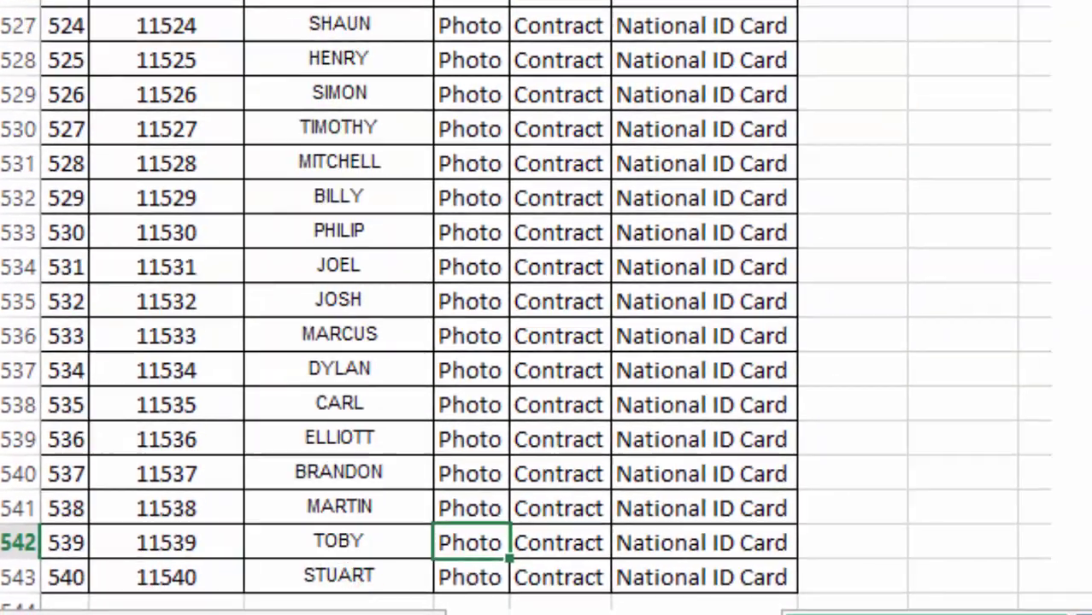
key("ctrl+Up")
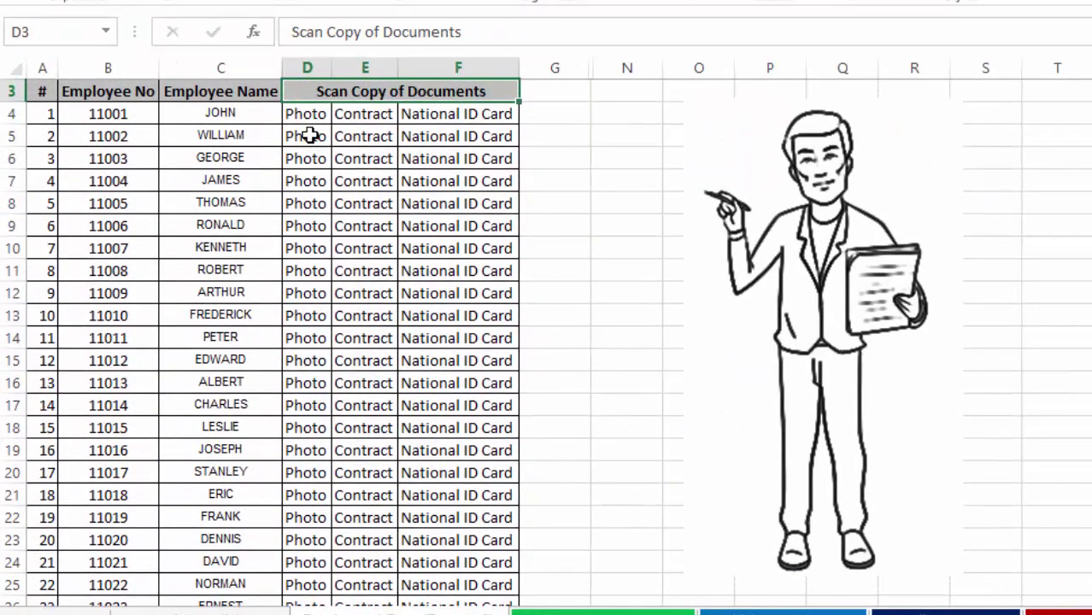
Examine the Photo, Contract and National ID Card entries in columns D to F across the employee rows
left_click_drag(295, 113, 520, 113)
left_click(105, 130)
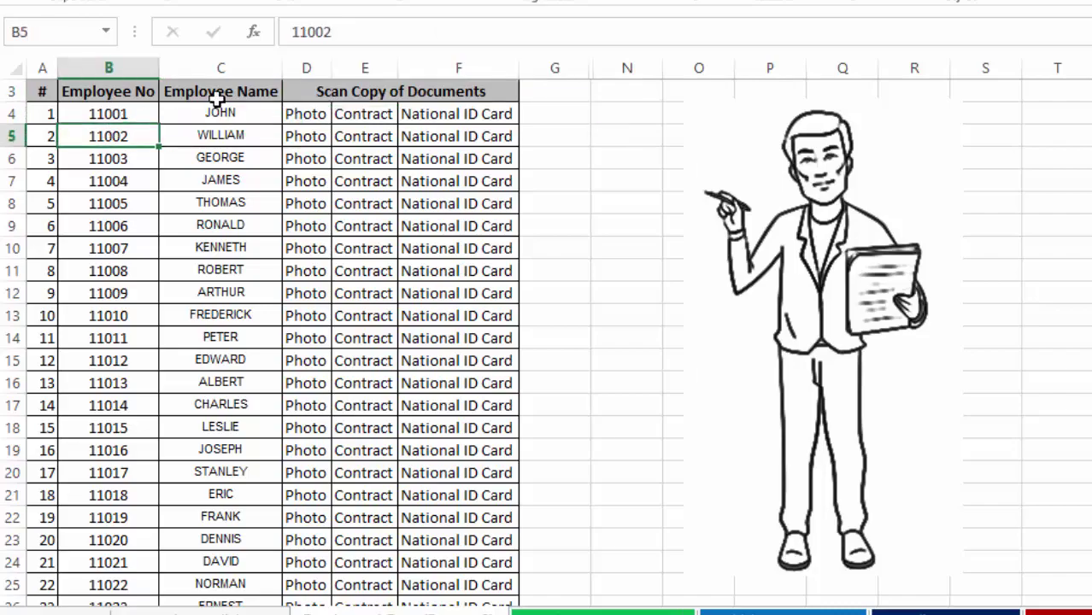
left_click_drag(310, 109, 493, 135)
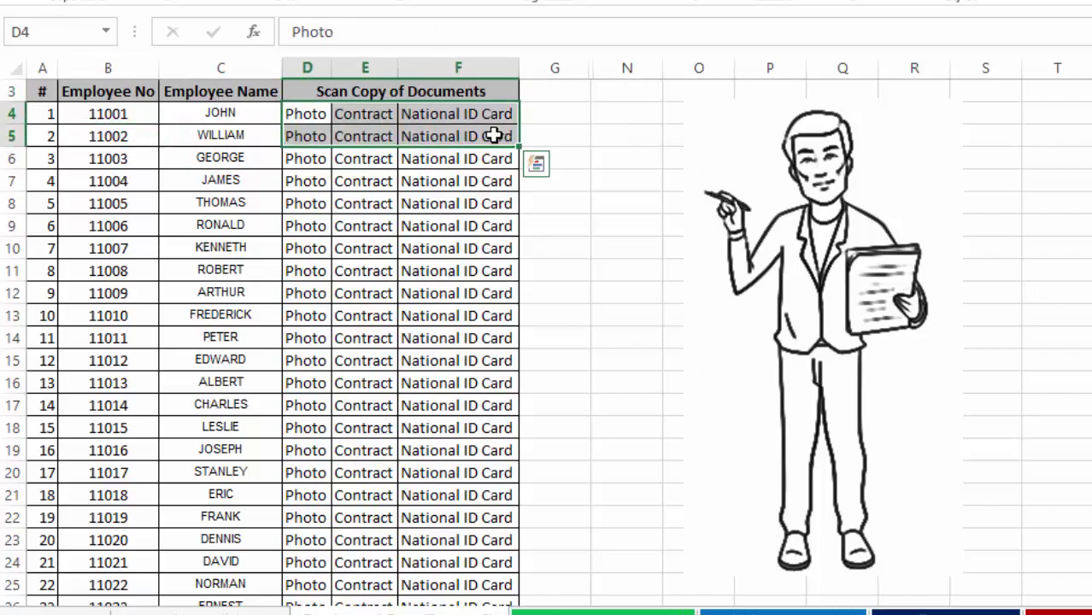
key("ctrl+shift+Down")
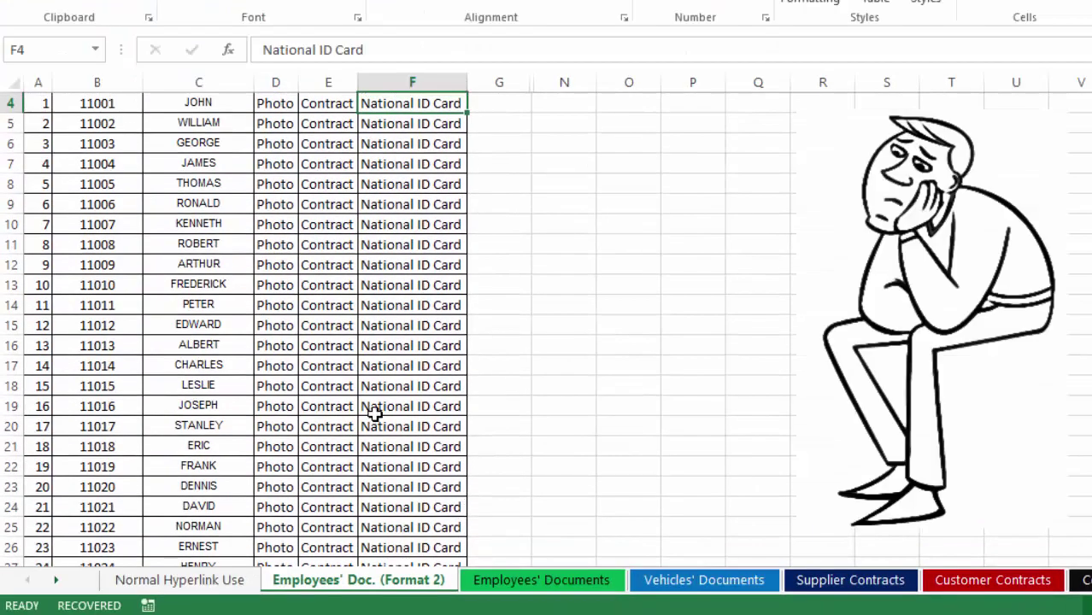
scroll(360, 324, "up", 1)
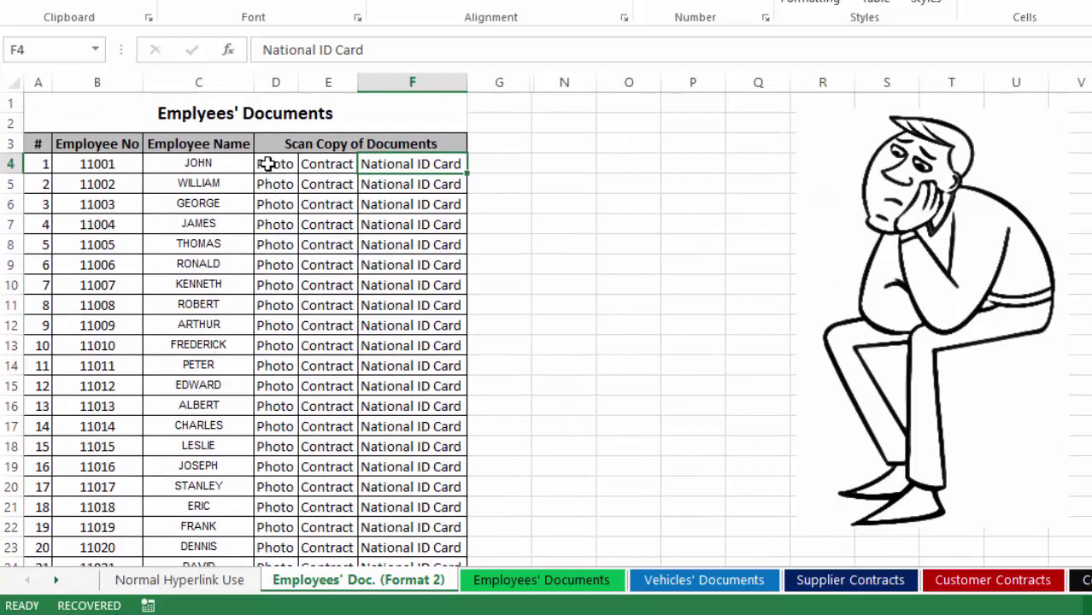
left_click_drag(267, 168, 433, 165)
left_click_drag(426, 203, 410, 257)
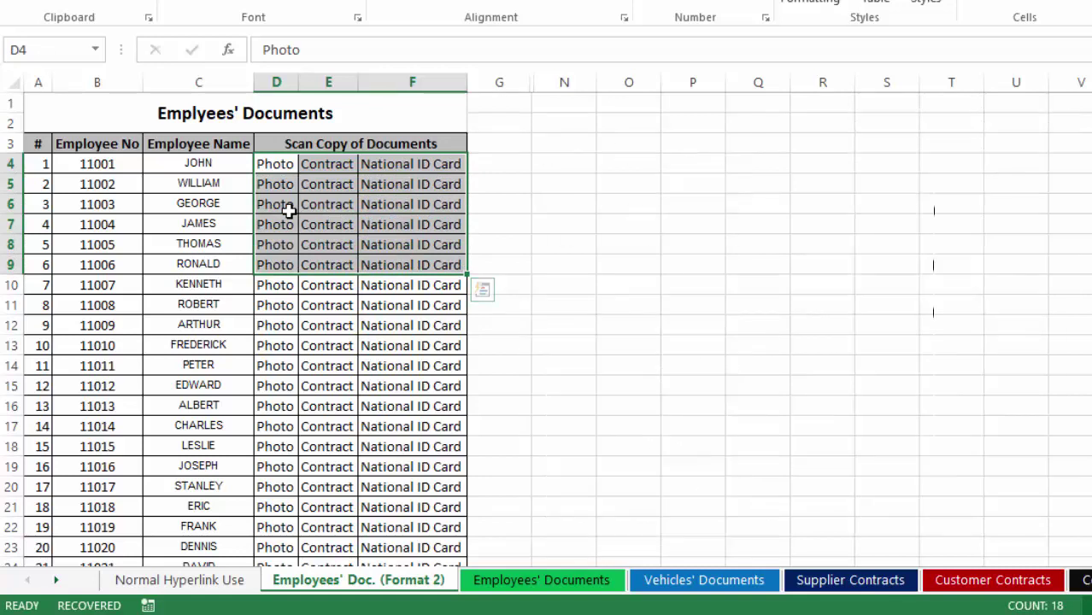
left_click(325, 344)
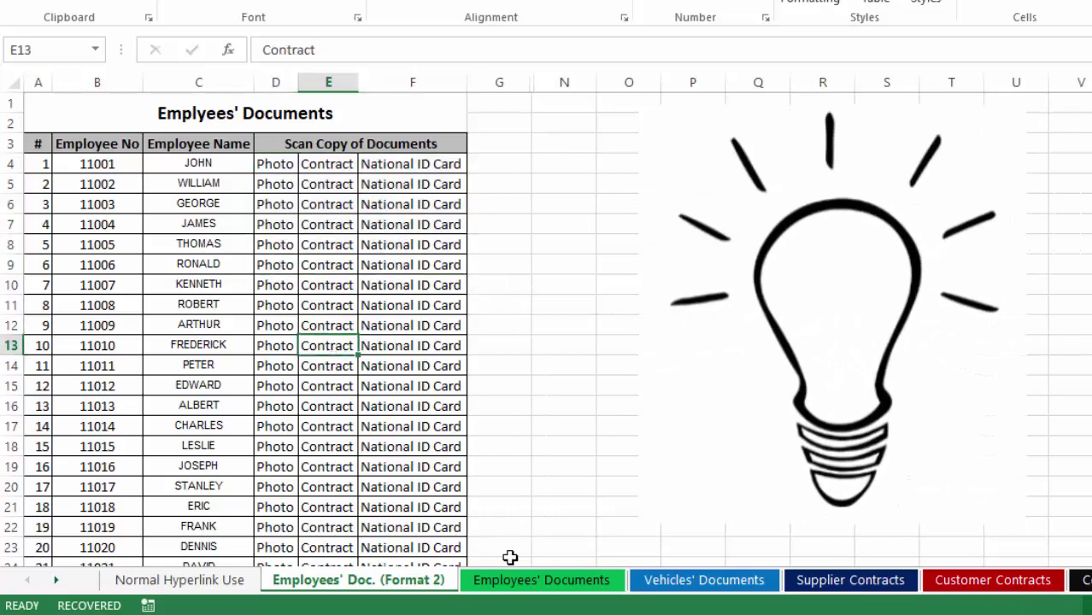
Compare the lookup form on the Employees' Documents sheet with the document table on Employees' Doc. (Format 2)
left_click(536, 578)
left_click(122, 196)
left_click_drag(122, 195, 355, 309)
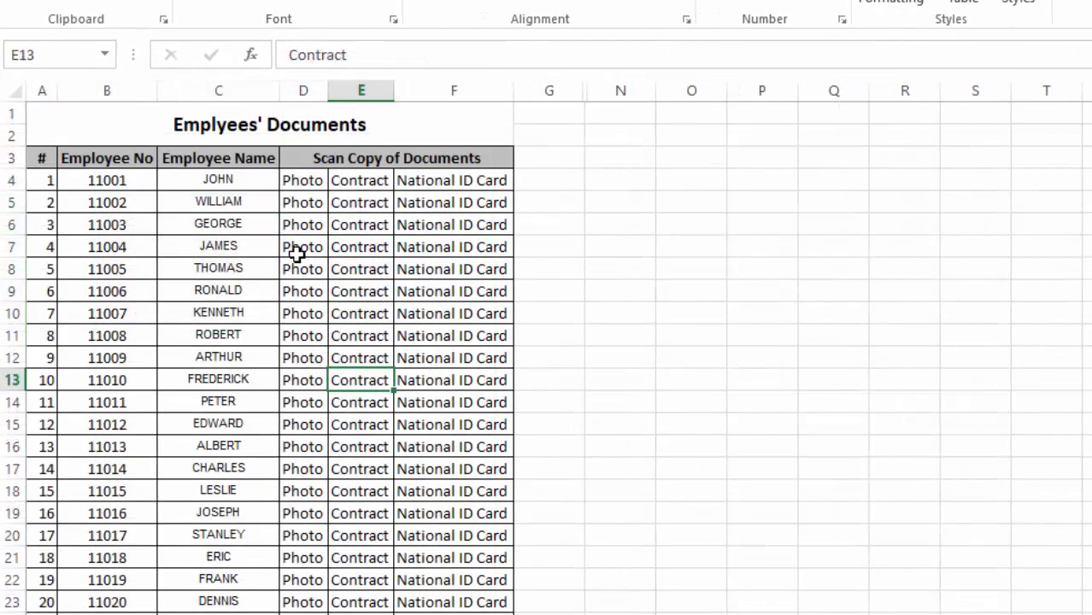
left_click_drag(303, 226, 418, 450)
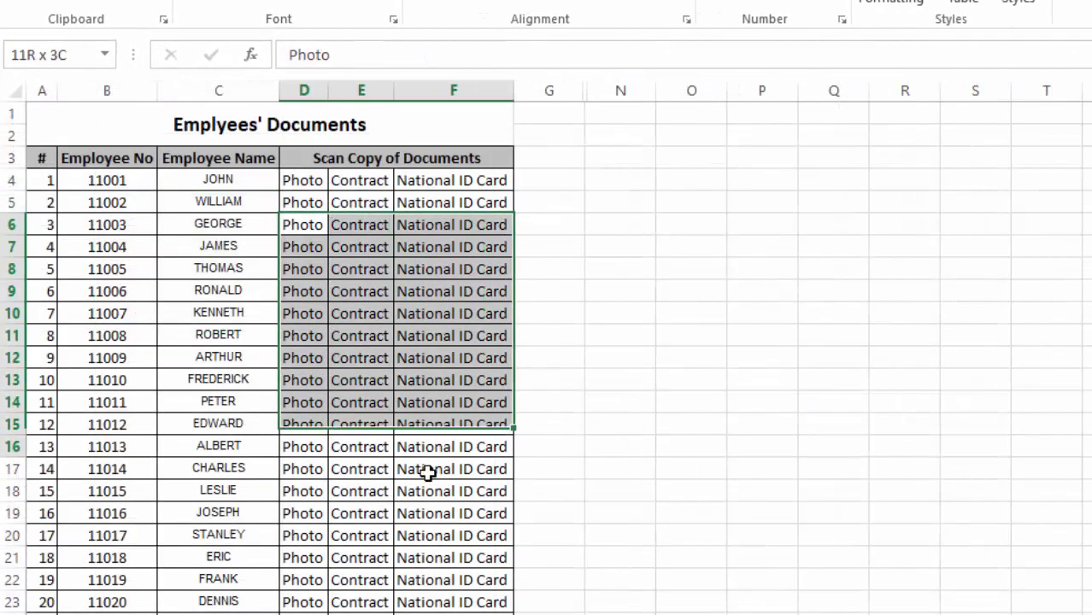
left_click(360, 536)
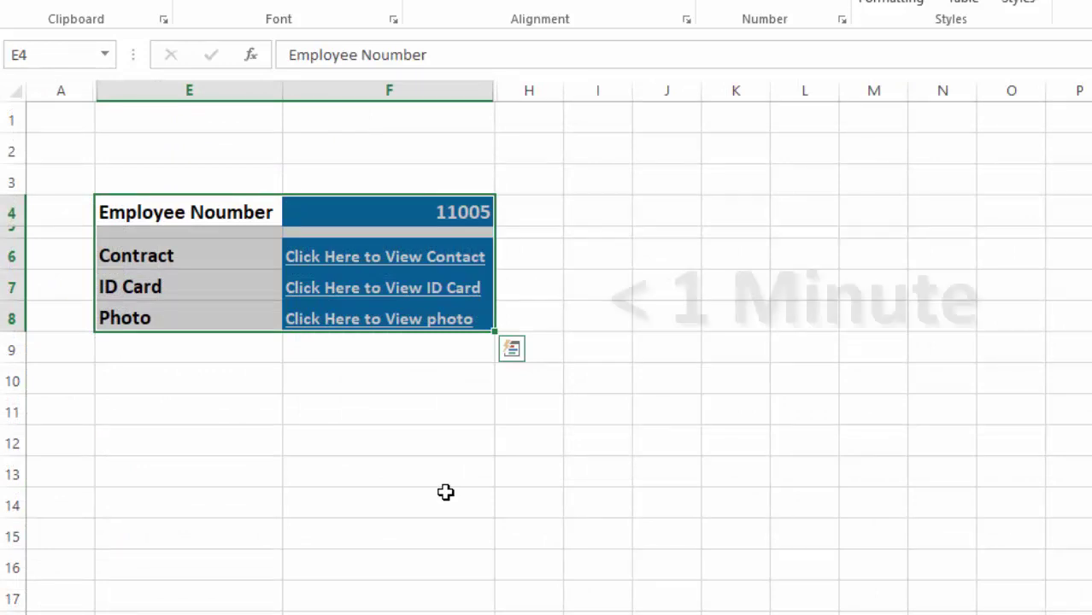
left_click(415, 443)
Copy the form labels in E4:E8 to M4:M8 on the Employees' Documents sheet and auto-fit column M
left_click_drag(190, 209, 187, 313)
key("ctrl+c")
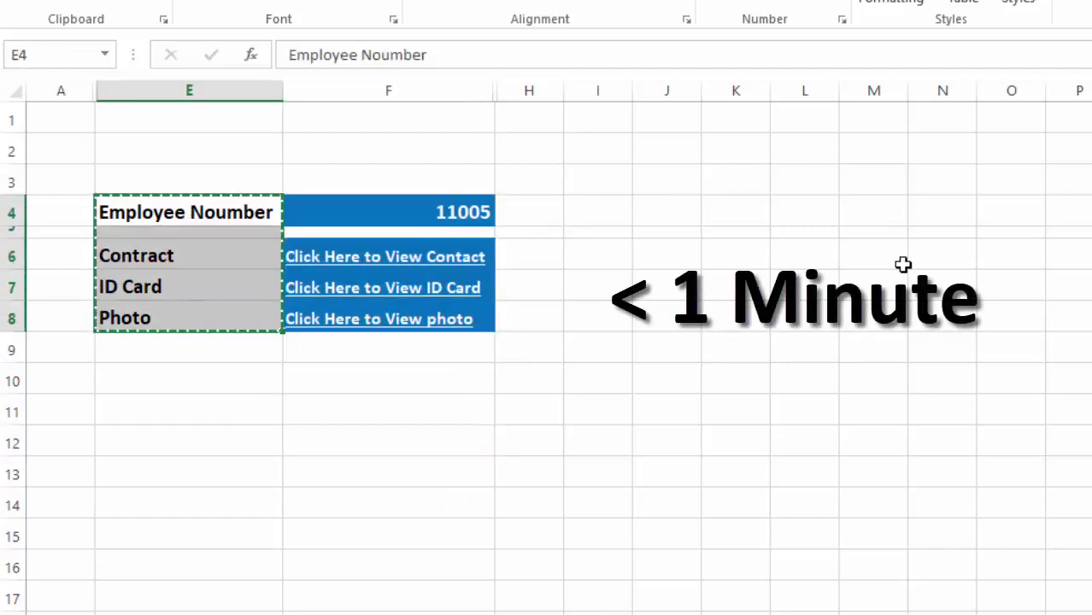
left_click(882, 208)
key("ctrl+v")
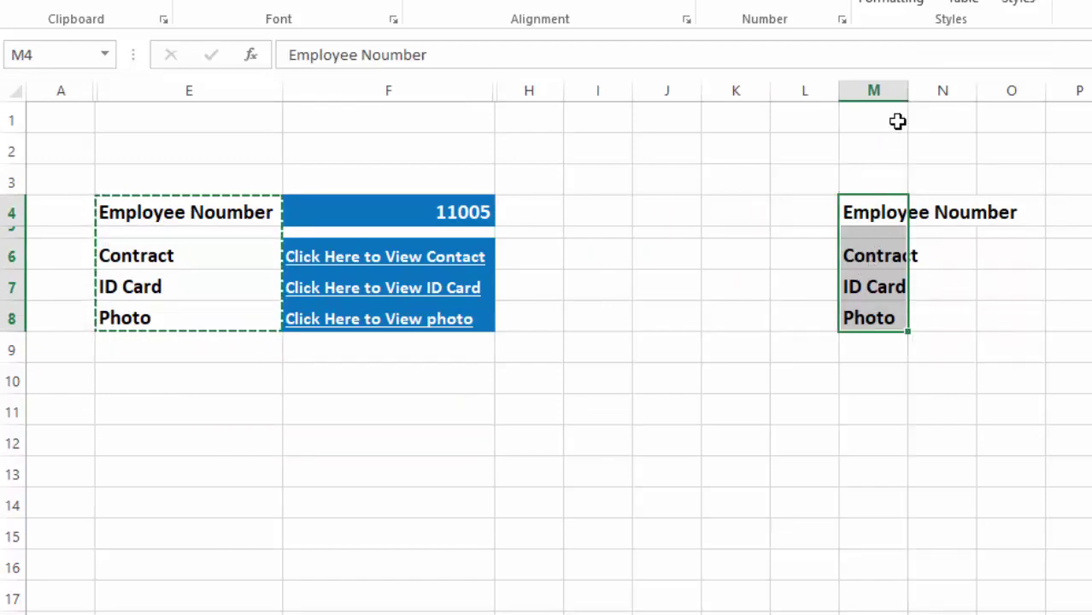
double_click(908, 90)
left_click(977, 258)
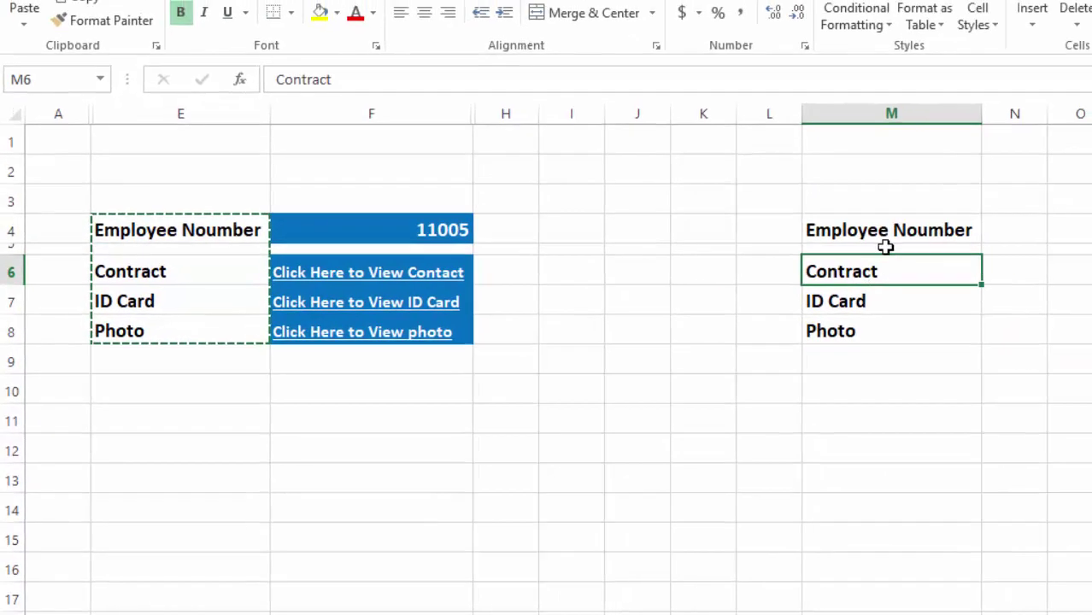
left_click(906, 226)
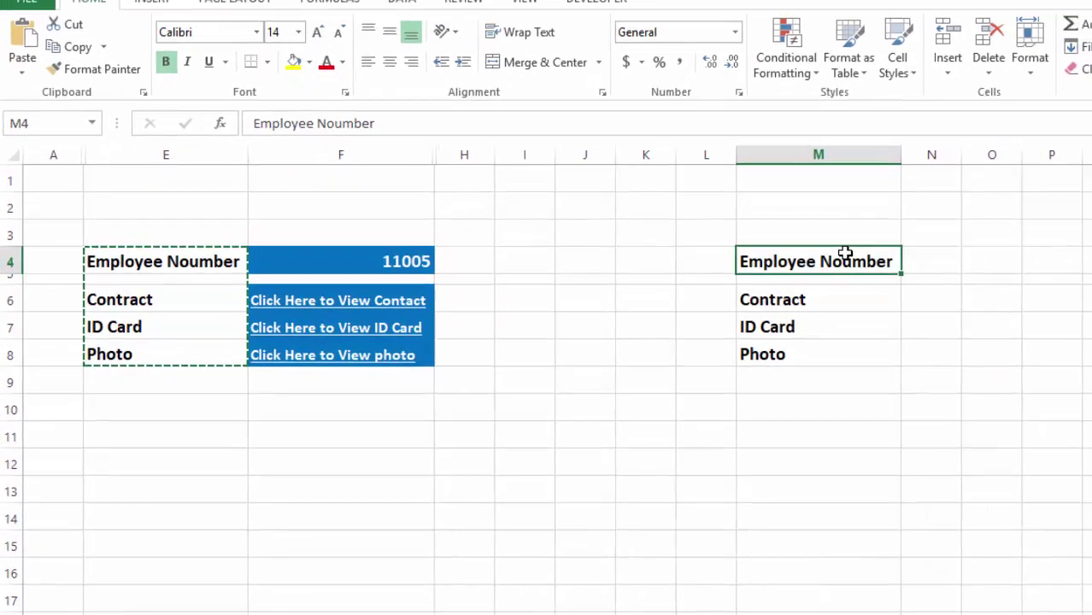
left_click(1016, 226)
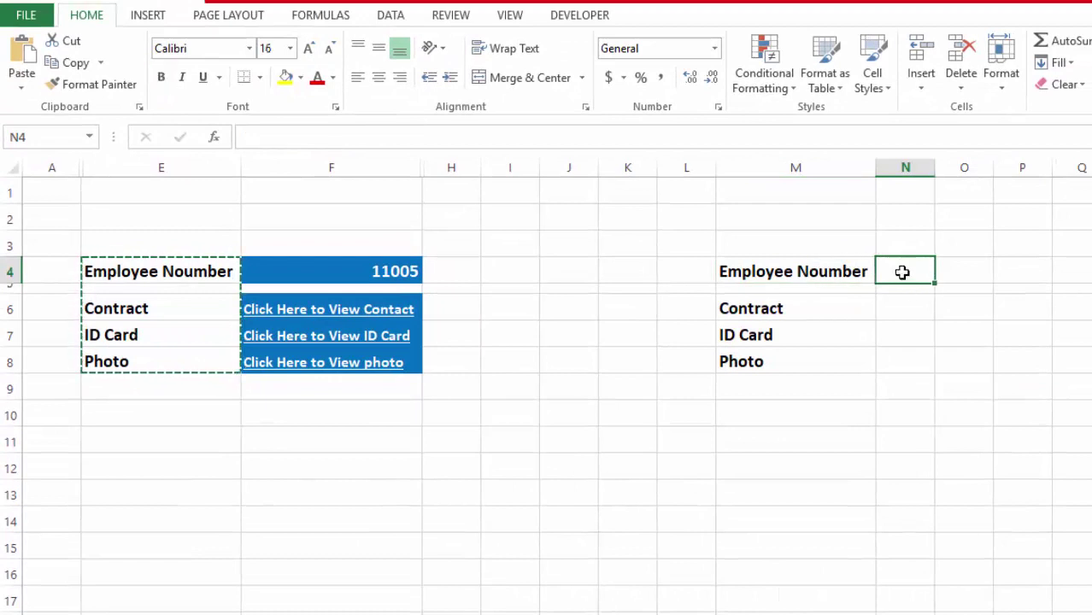
key("Escape")
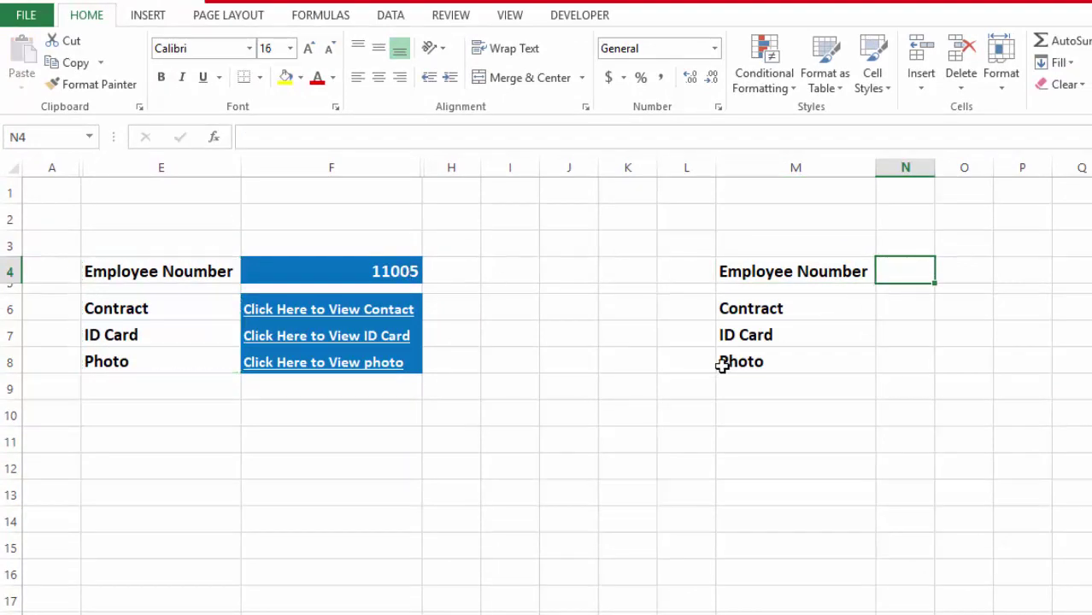
Choose a different employee number from the list in F4, open that employee's photo through the Photo link, and close the photo viewer
left_click(657, 343)
left_click(371, 270)
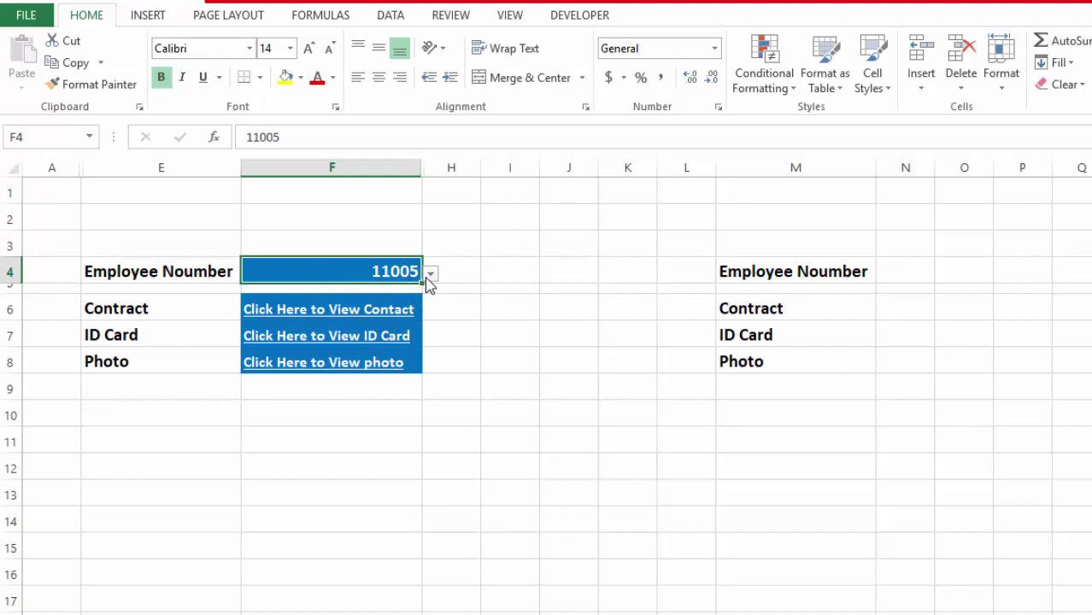
left_click(430, 272)
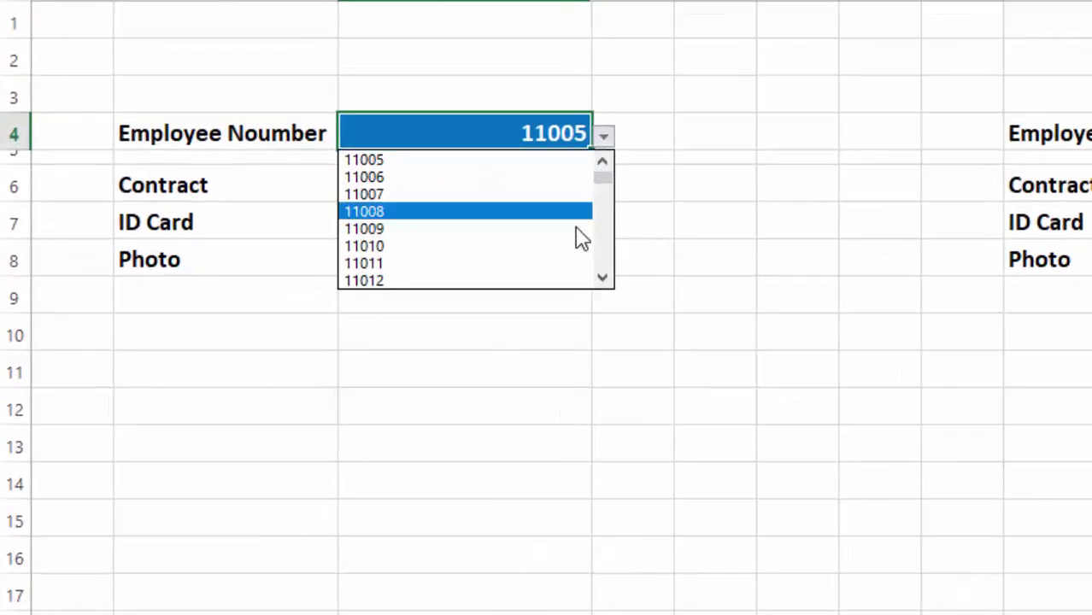
left_click(494, 247)
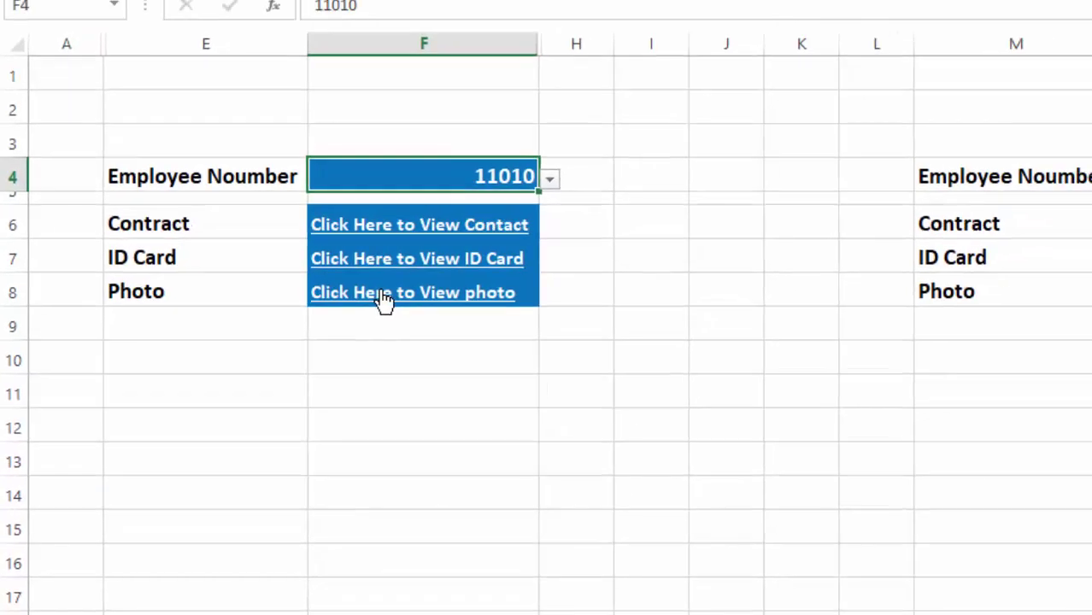
left_click(385, 299)
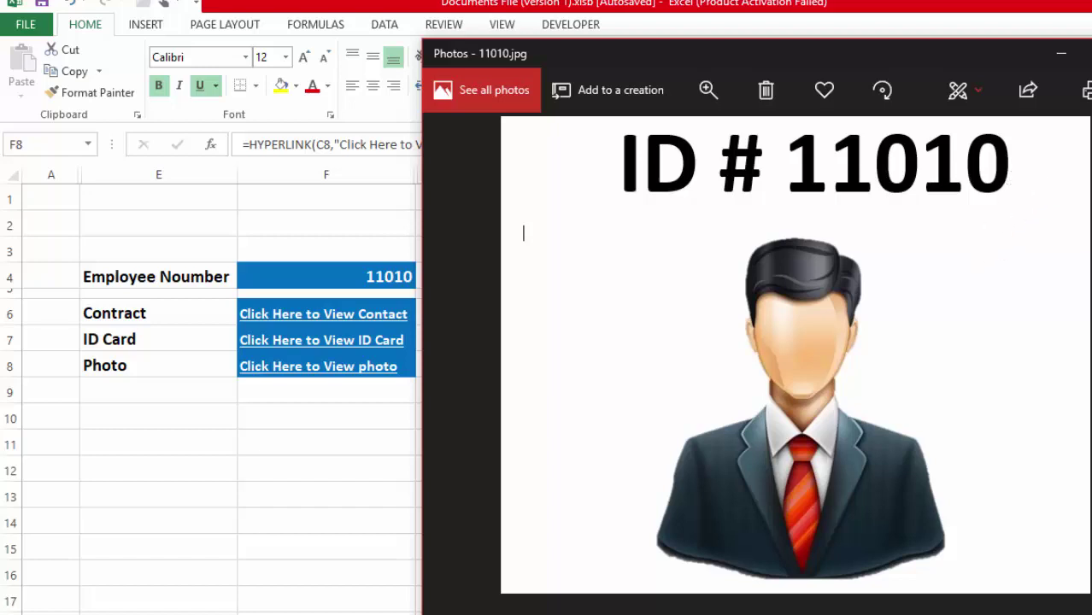
key("alt+F4")
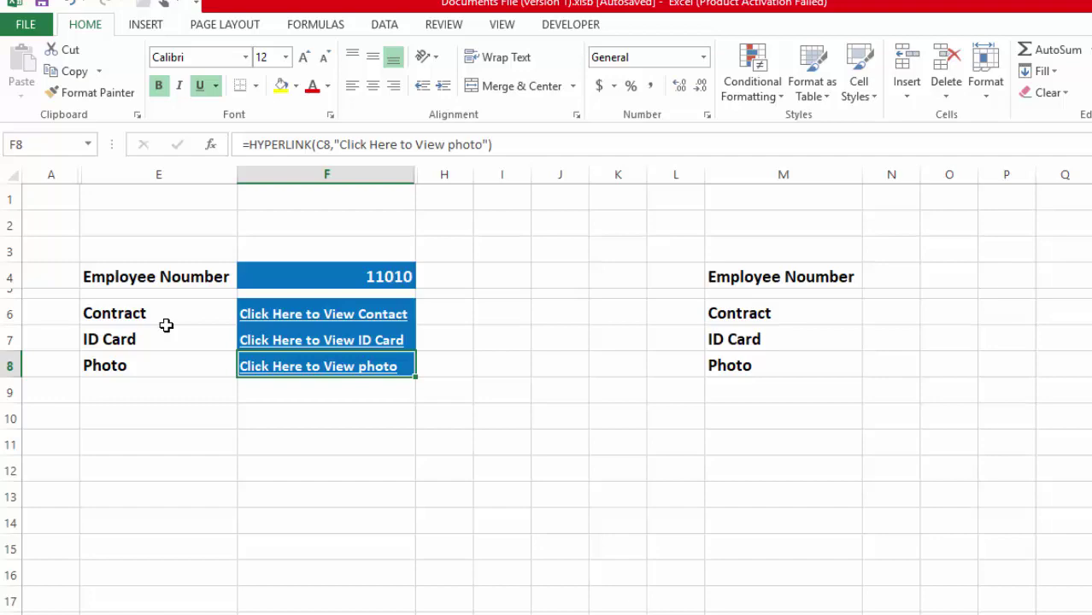
Choose the first employee number from the list in F4, view that employee's contract PDF through its link, and return to the worksheet
left_click(372, 279)
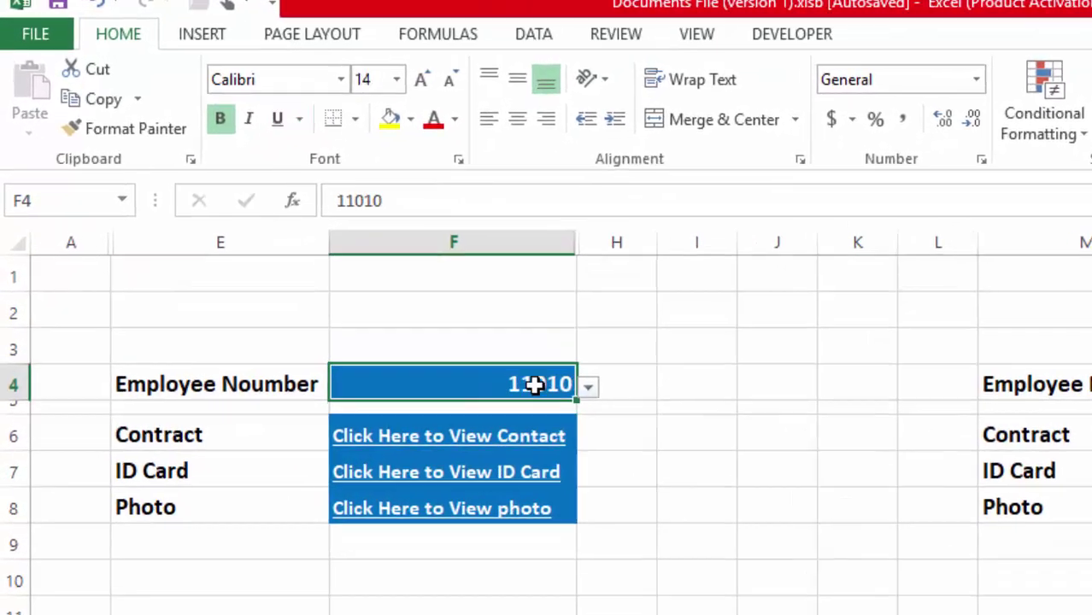
left_click(424, 278)
left_click_drag(596, 434, 580, 413)
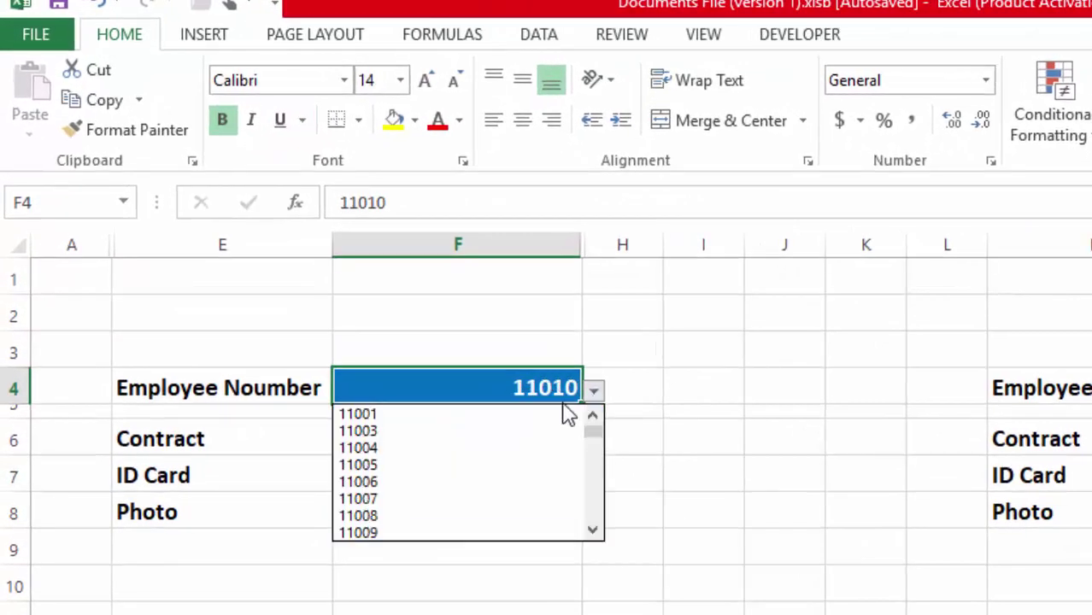
left_click(508, 415)
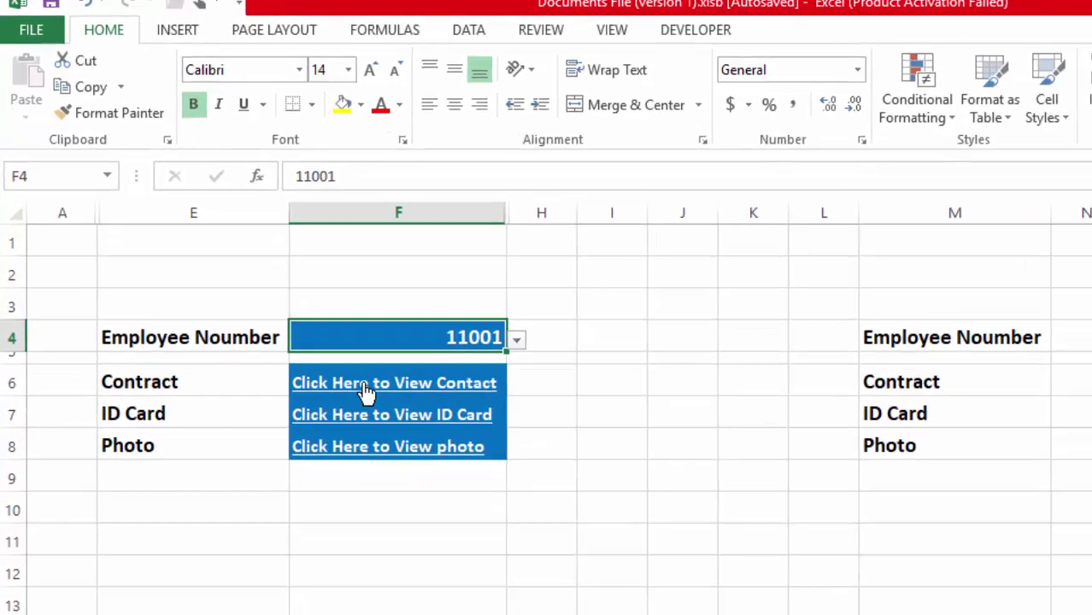
left_click(420, 448)
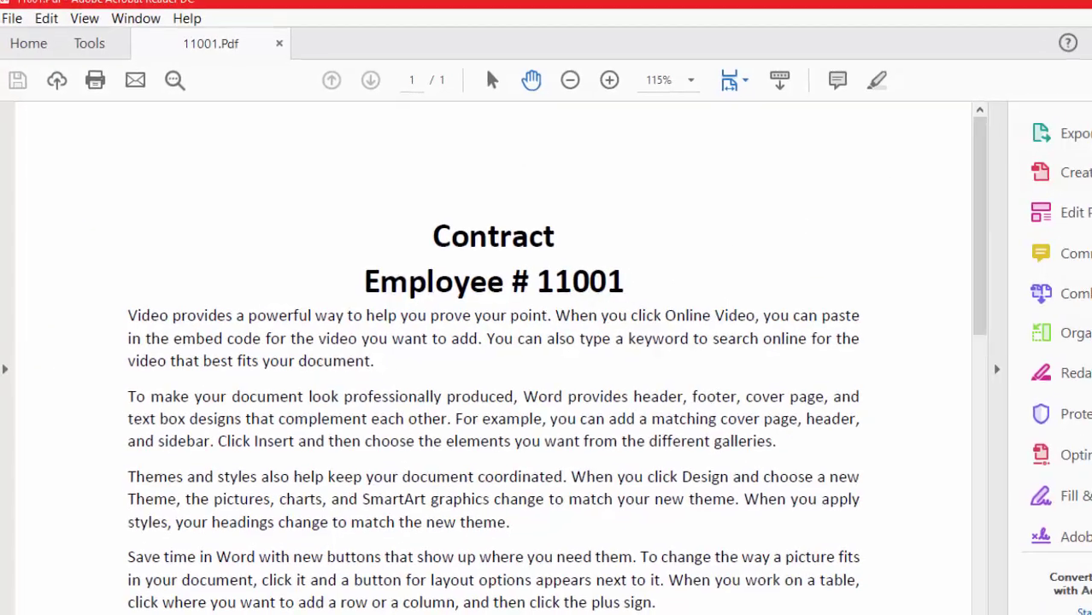
key("alt+F4")
left_click(532, 350)
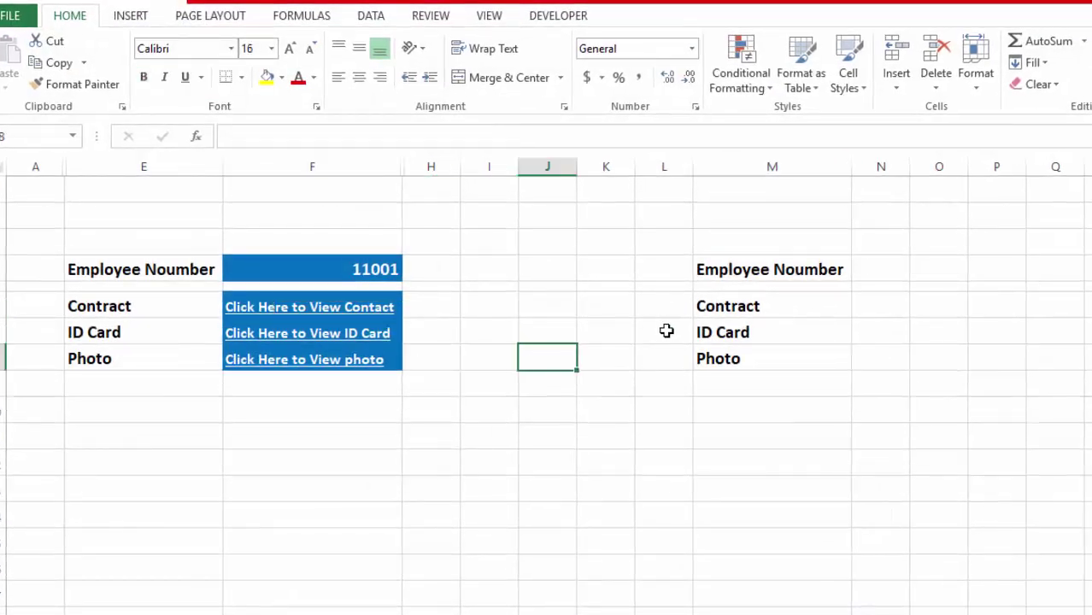
Start a data validation rule on cell N4 that allows a List, with the Employee No column on Employees' Doc. (Format 2) in mind
left_click(762, 333)
left_click(870, 277)
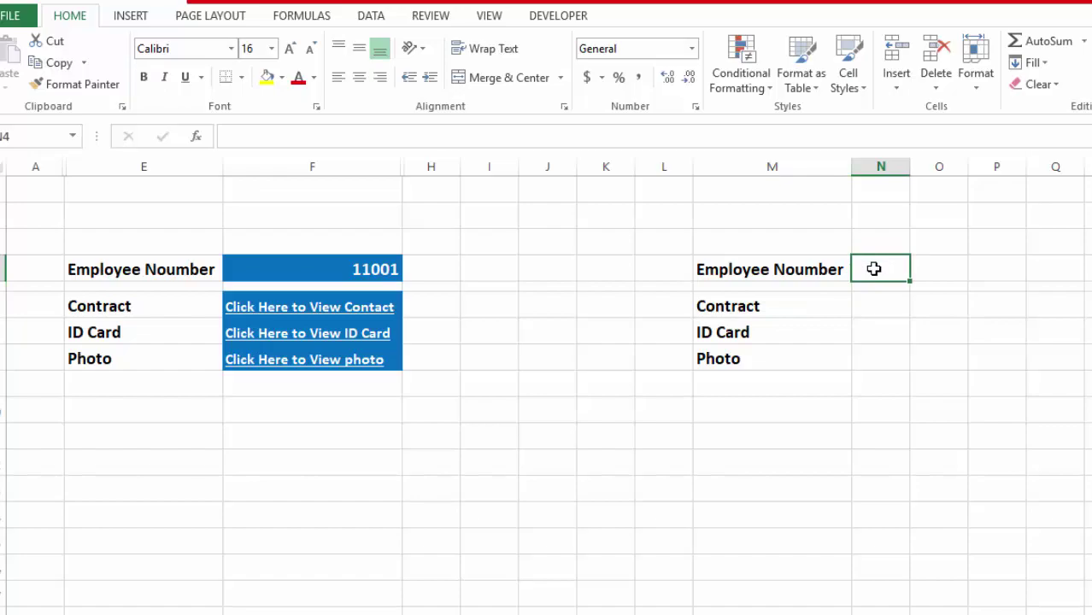
key("ctrl+Page_Up")
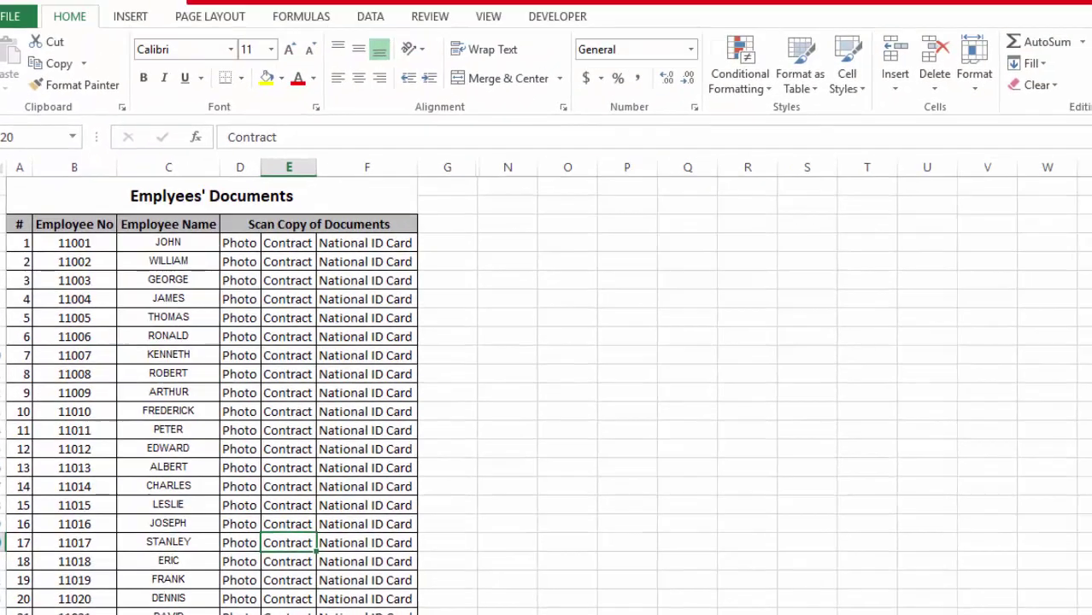
key("ctrl+Page_Down")
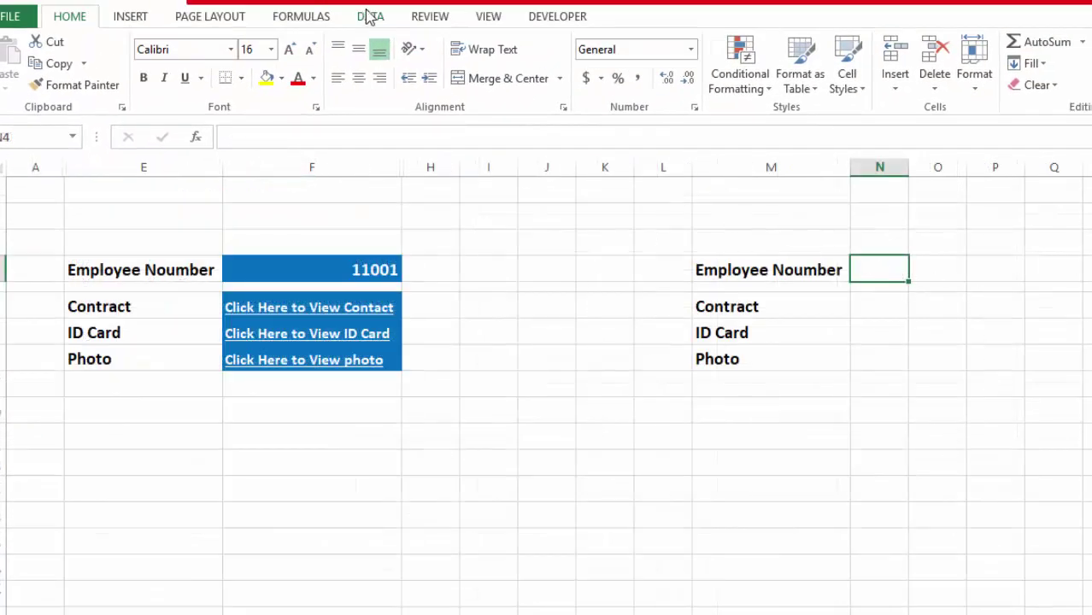
left_click(370, 17)
left_click(758, 82)
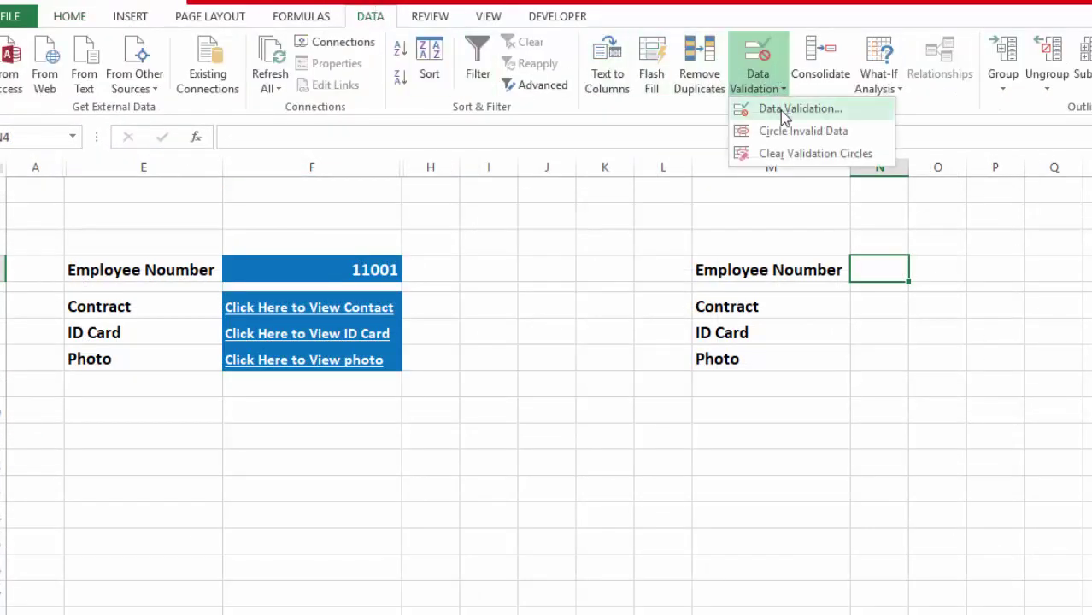
left_click(784, 108)
left_click(834, 242)
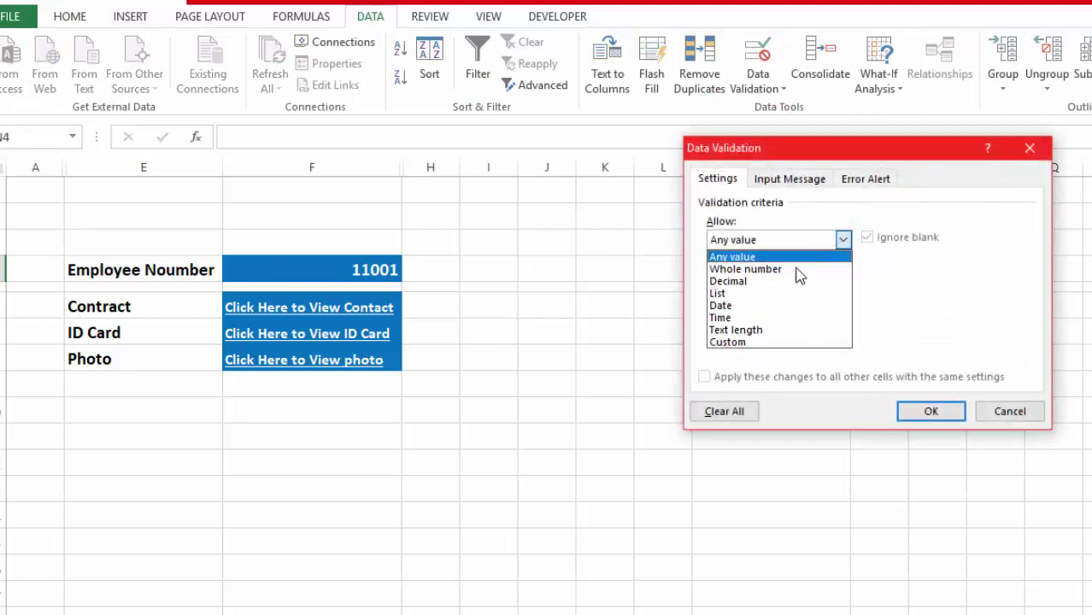
left_click(722, 293)
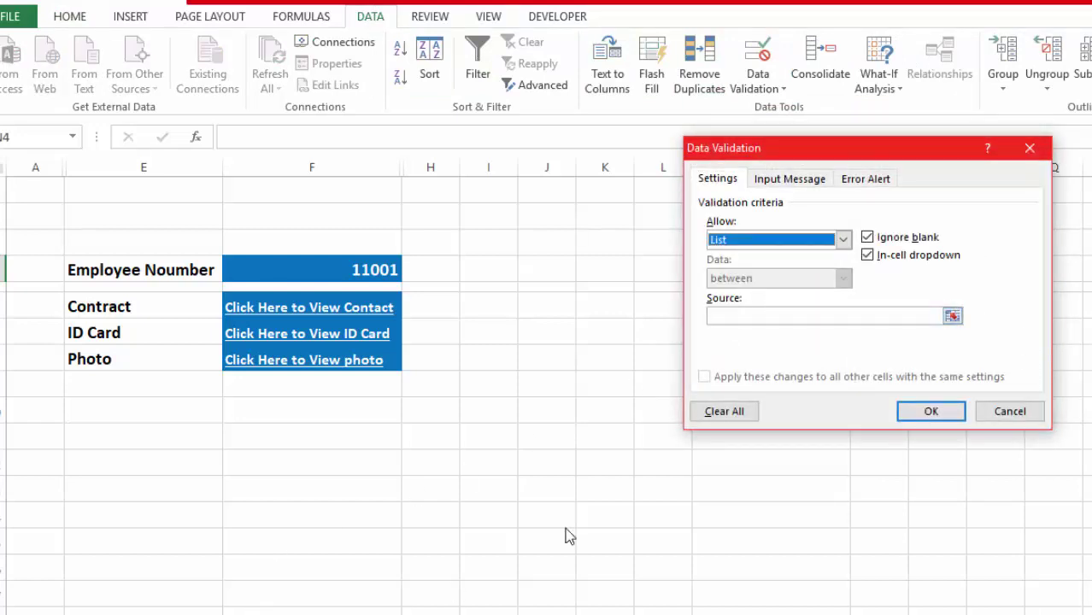
Set the N4 validation list's source to $B$4:$B$543 on the Employees' Doc. (Format 2) sheet and apply the rule
left_click(790, 316)
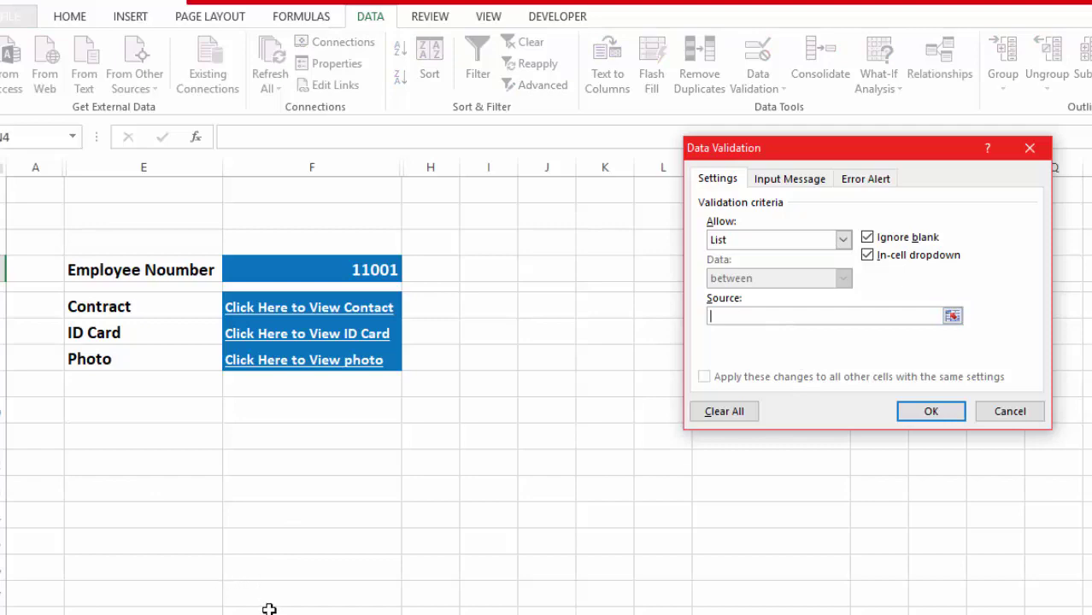
key("ctrl+Page_Down")
left_click_drag(74, 242, 79, 300)
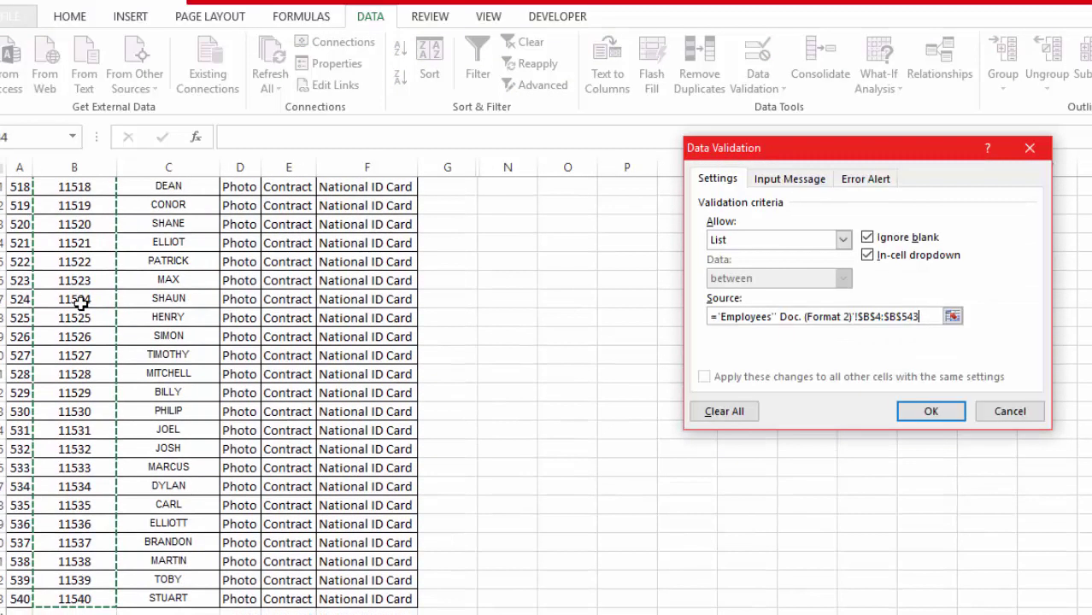
left_click(931, 411)
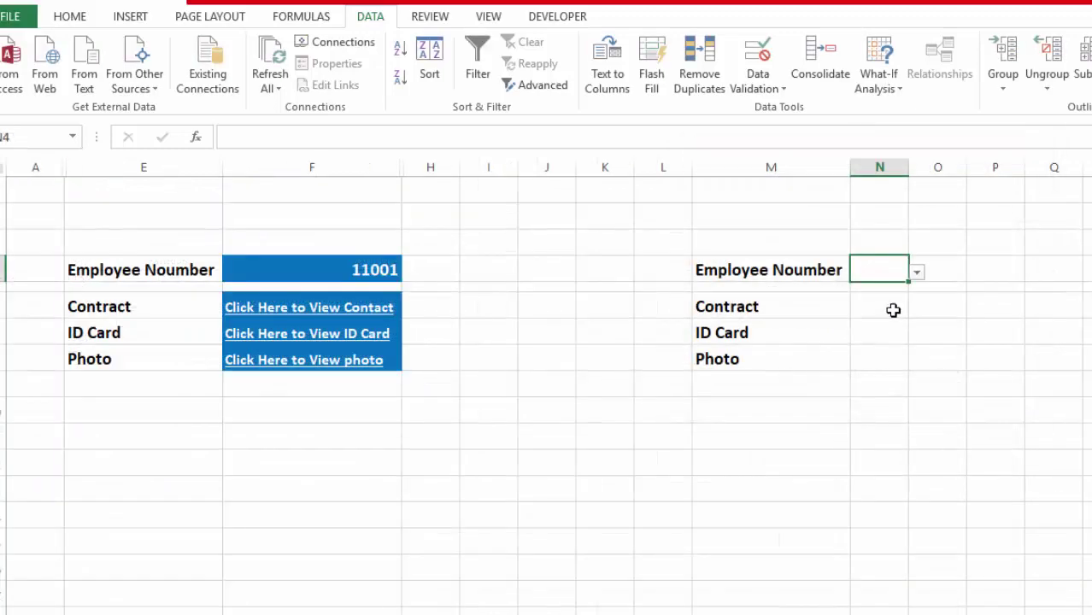
Test the N4 dropdown with the second employee number, choose the third one, and fill N4 with yellow
left_click(917, 273)
left_click(863, 298)
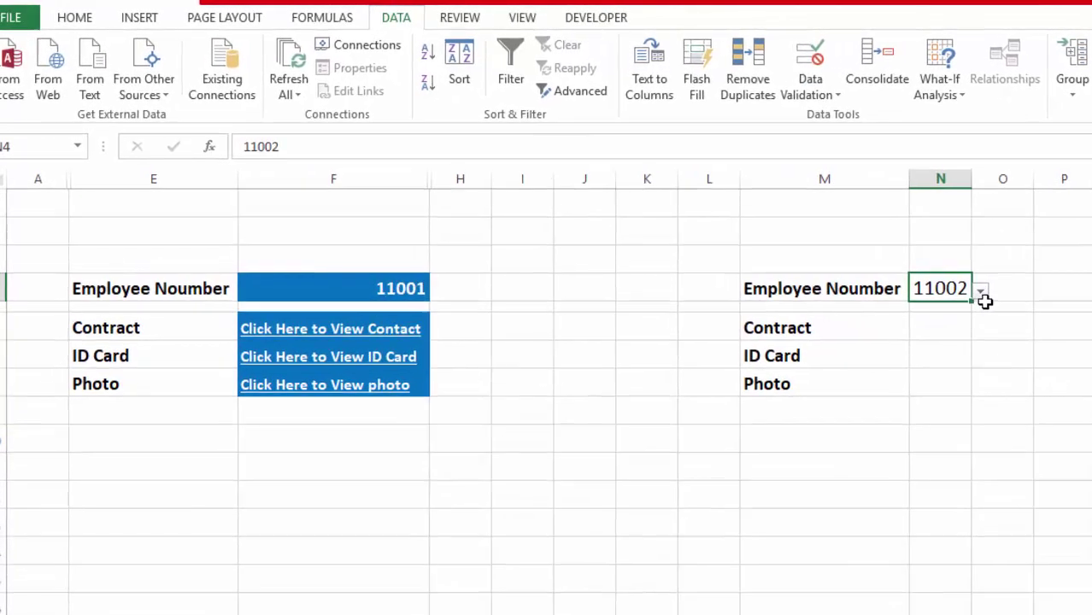
left_click(918, 273)
left_click(928, 331)
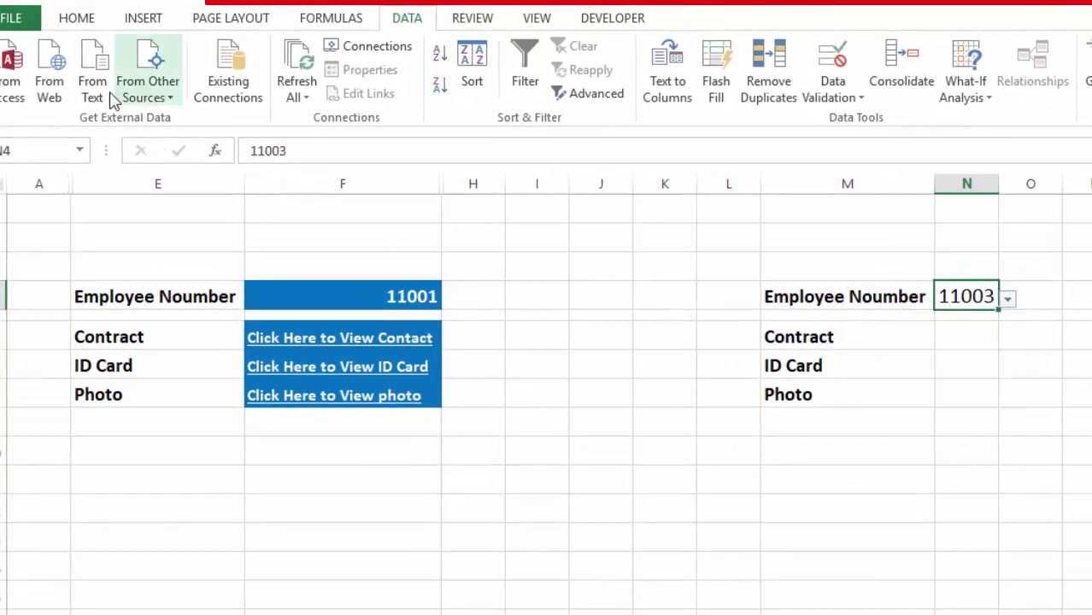
left_click(75, 16)
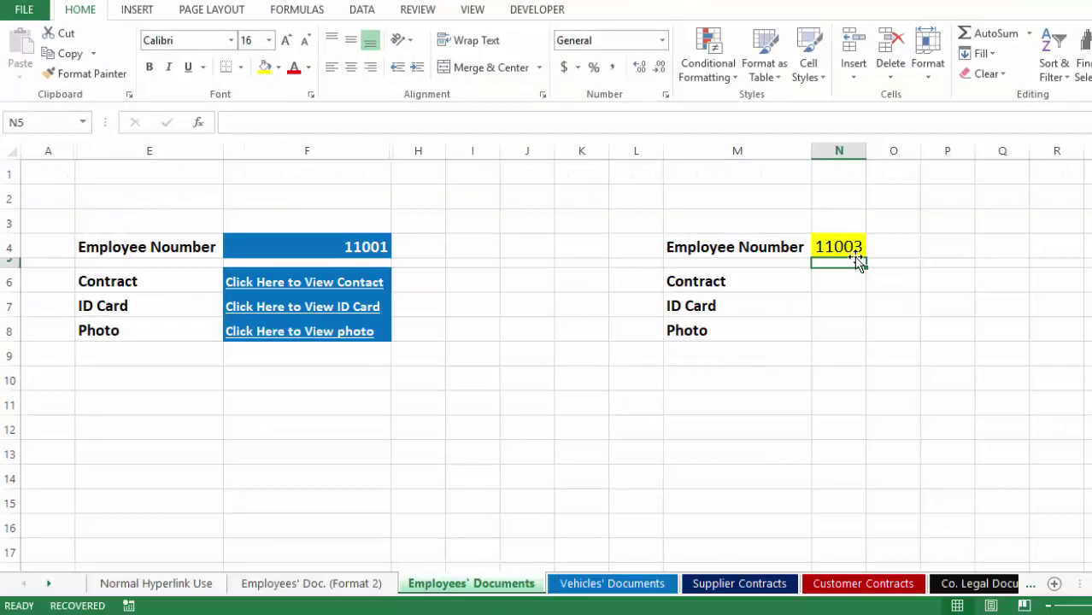
left_click(844, 245)
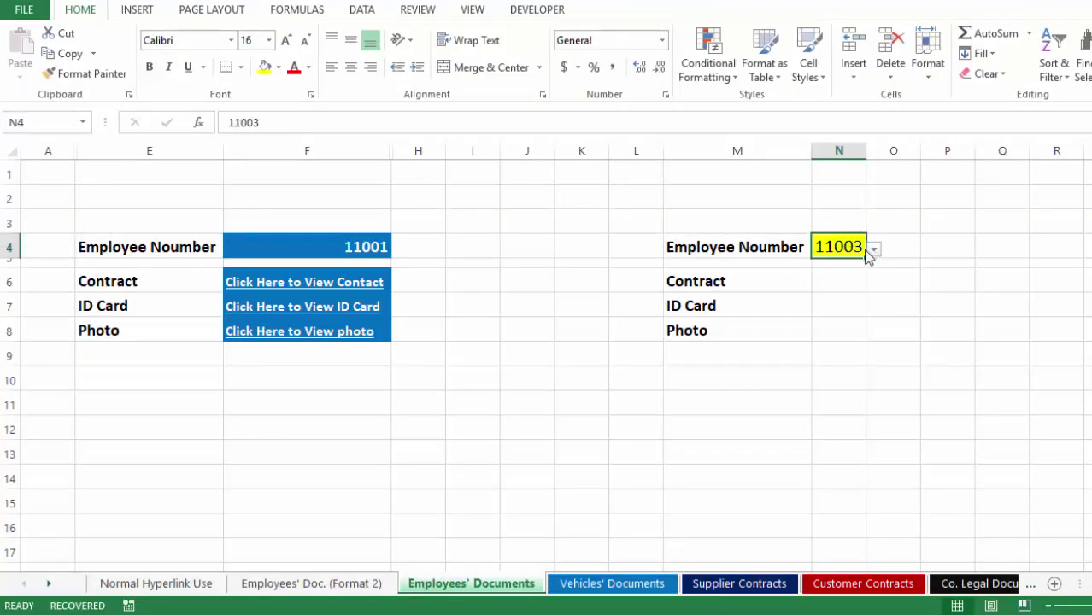
Compare the Contract, ID Card and Photo labels in M6:M8 with the Contracts, ID and Pics subfolders of the Employees folder in File Explorer
left_click(822, 281)
left_click(728, 291)
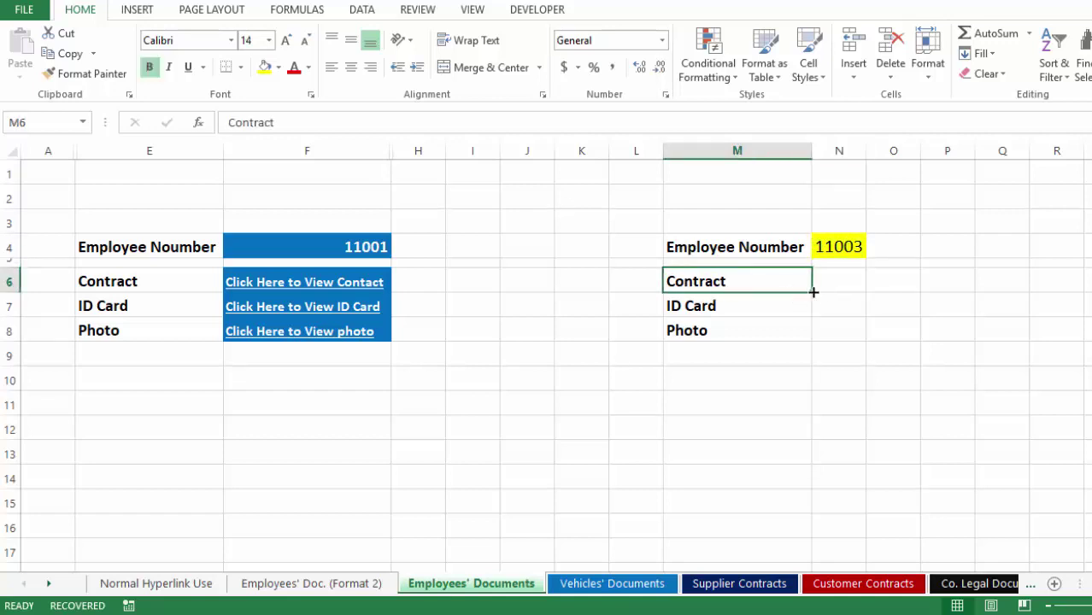
left_click(831, 281)
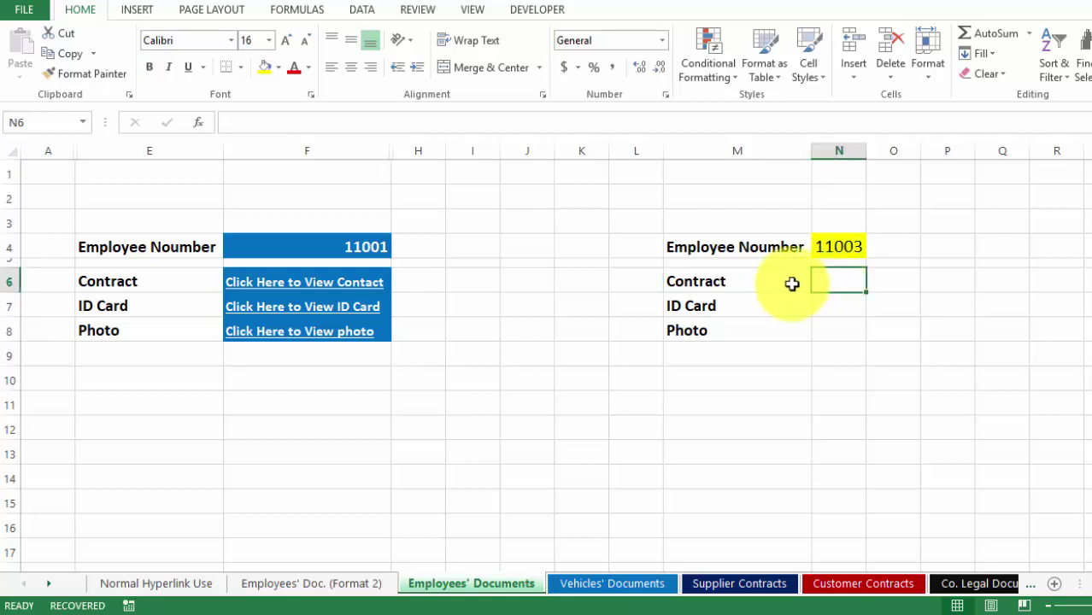
left_click_drag(766, 281, 785, 346)
left_click_drag(783, 282, 770, 319)
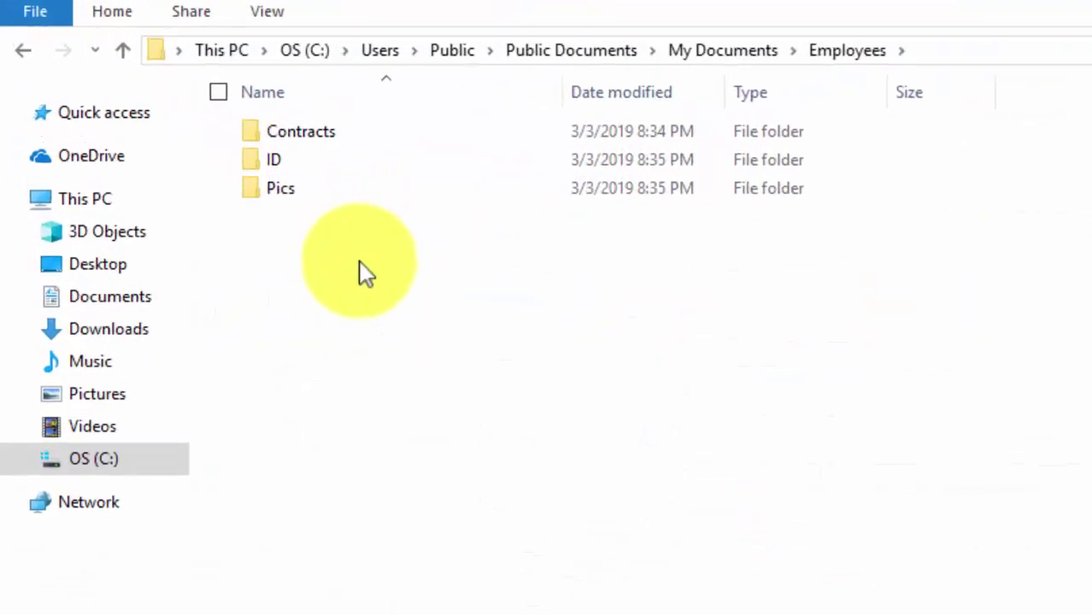
left_click_drag(232, 168, 205, 96)
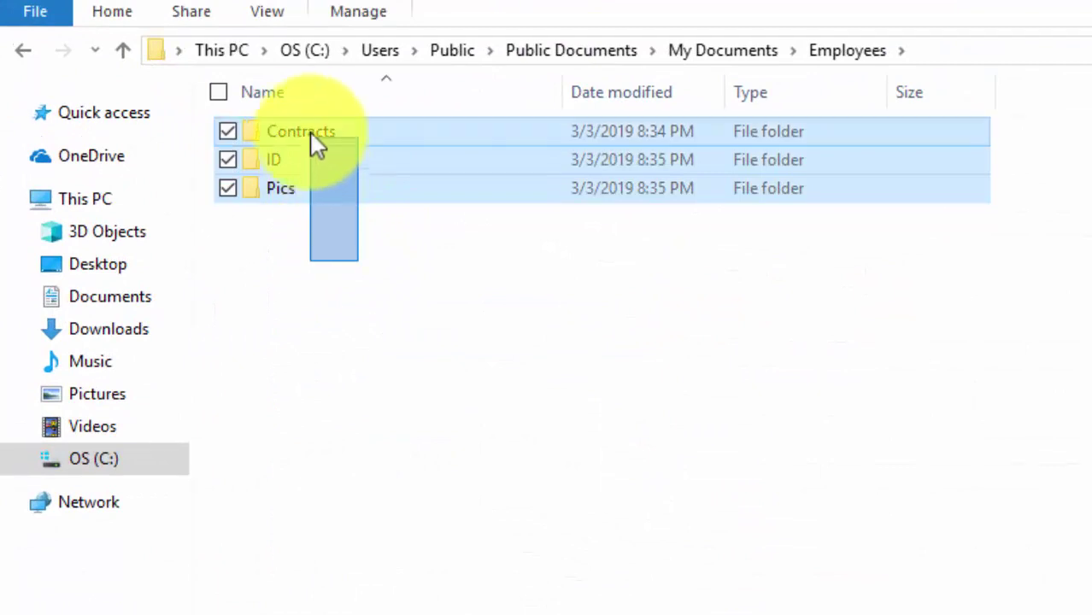
left_click_drag(314, 145, 316, 149)
left_click(373, 266)
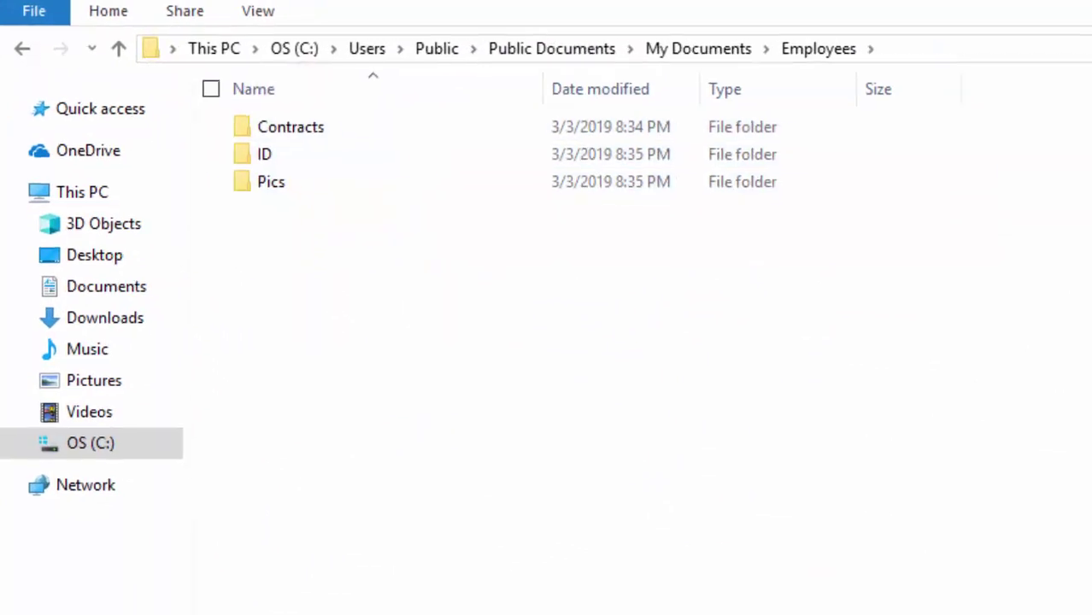
left_click(731, 598)
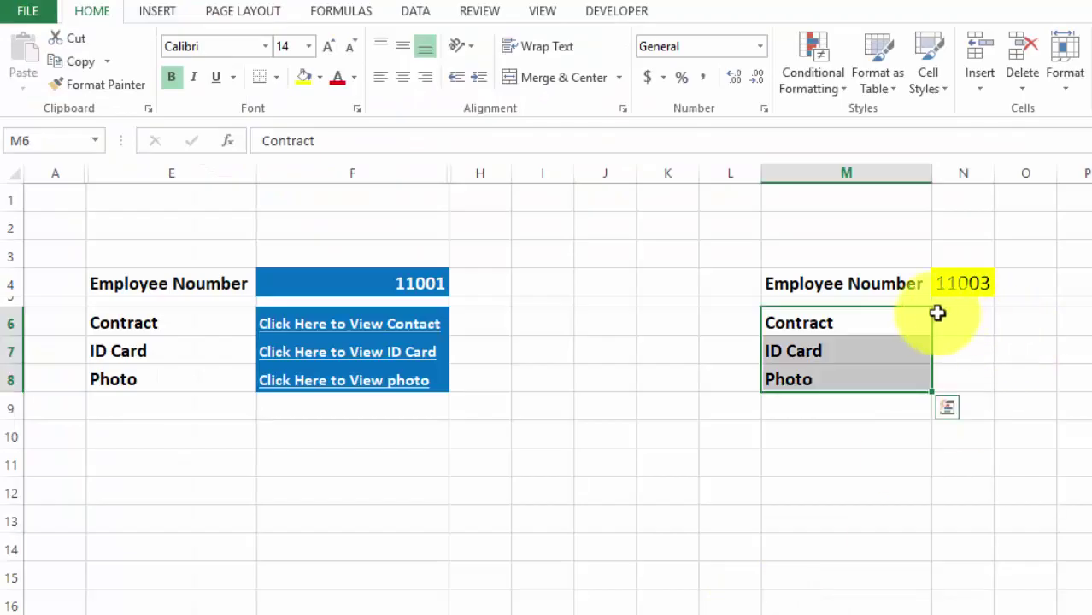
left_click(938, 314)
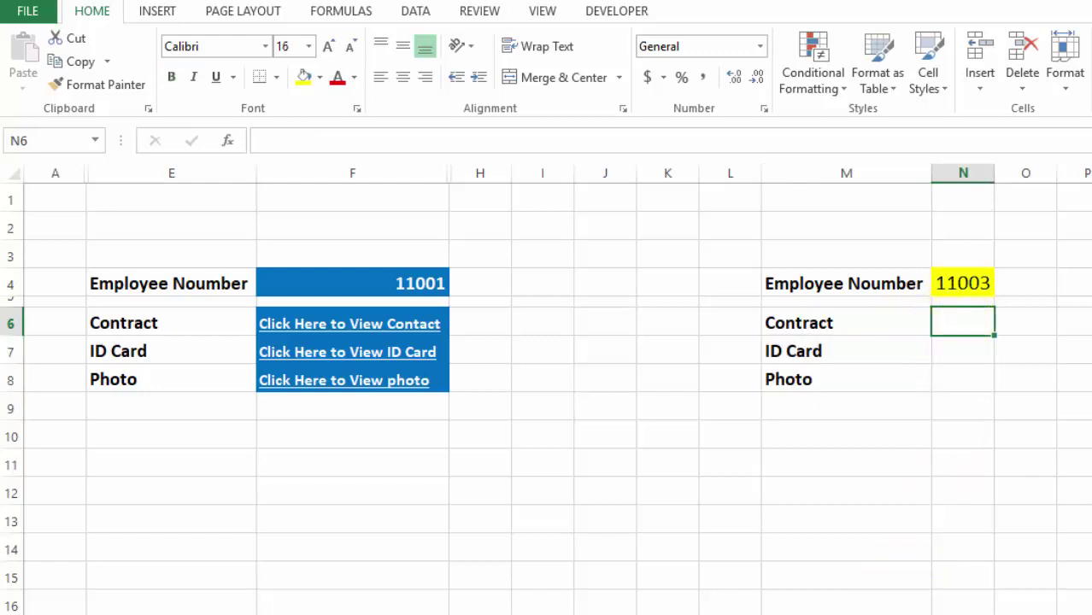
Copy the Contracts folder path C:\Users\Public\Documents\My Documents\Employees\Contracts from File Explorer and paste it into cell K6 on the Employees' Documents sheet in Excel
key("alt+Tab")
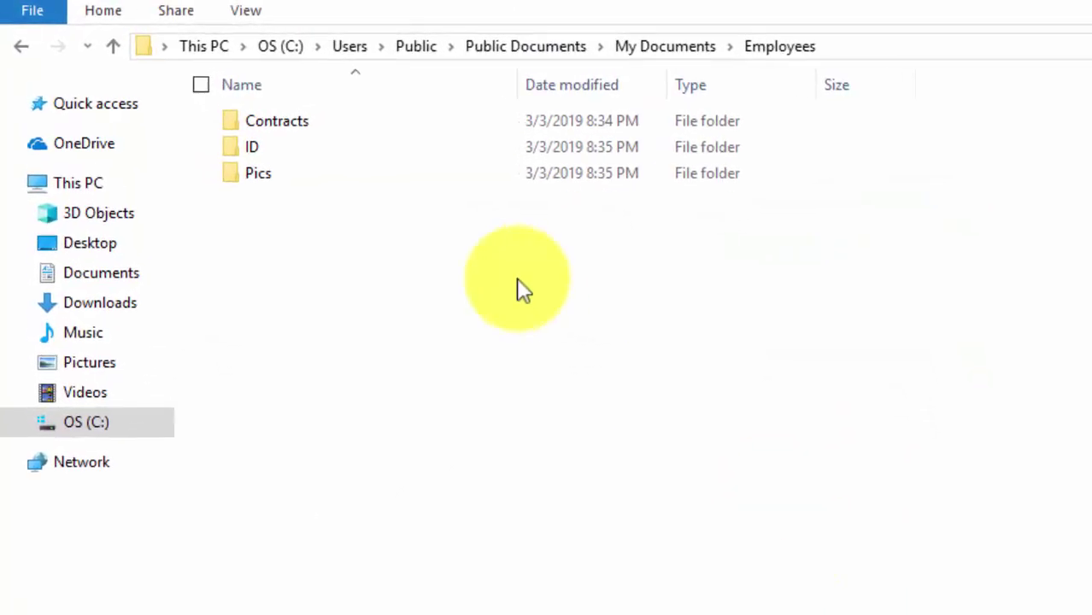
double_click(381, 145)
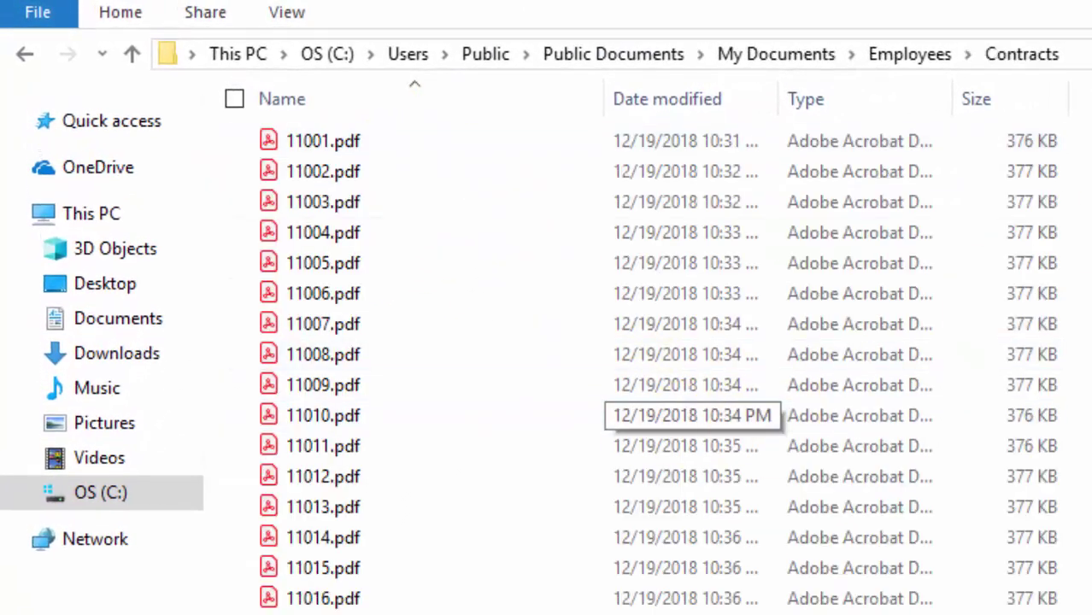
left_click(1078, 54)
key("ctrl+c")
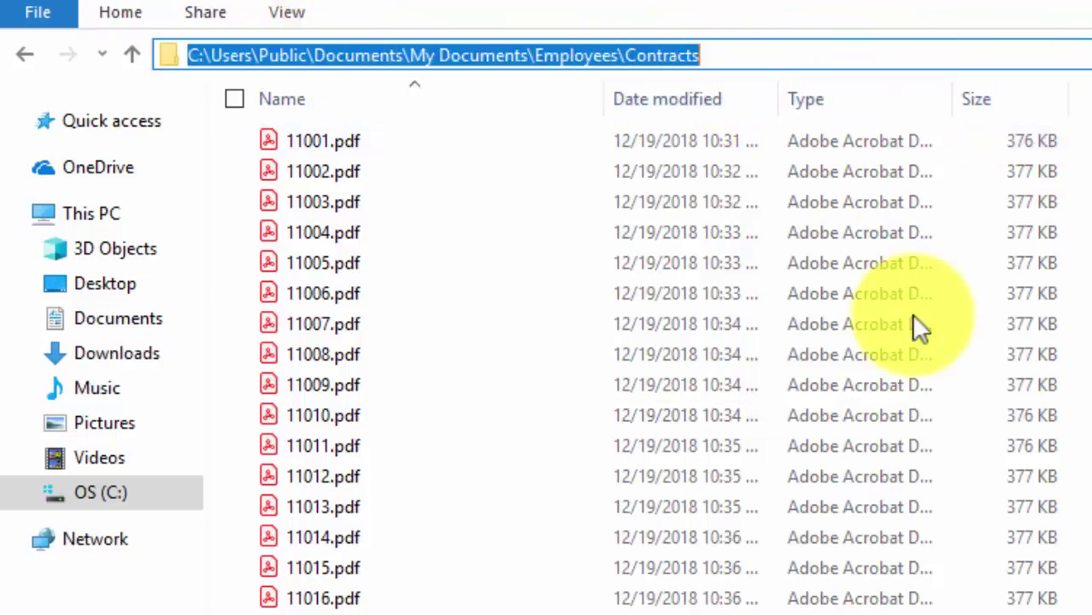
left_click(726, 592)
left_click(897, 407)
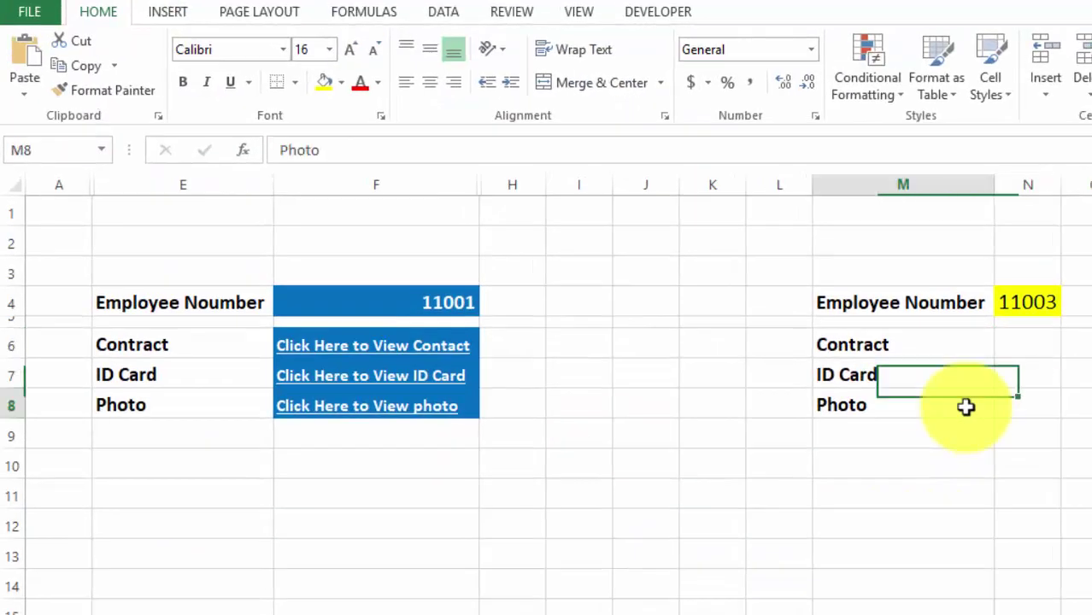
double_click(711, 343)
key("ctrl+v")
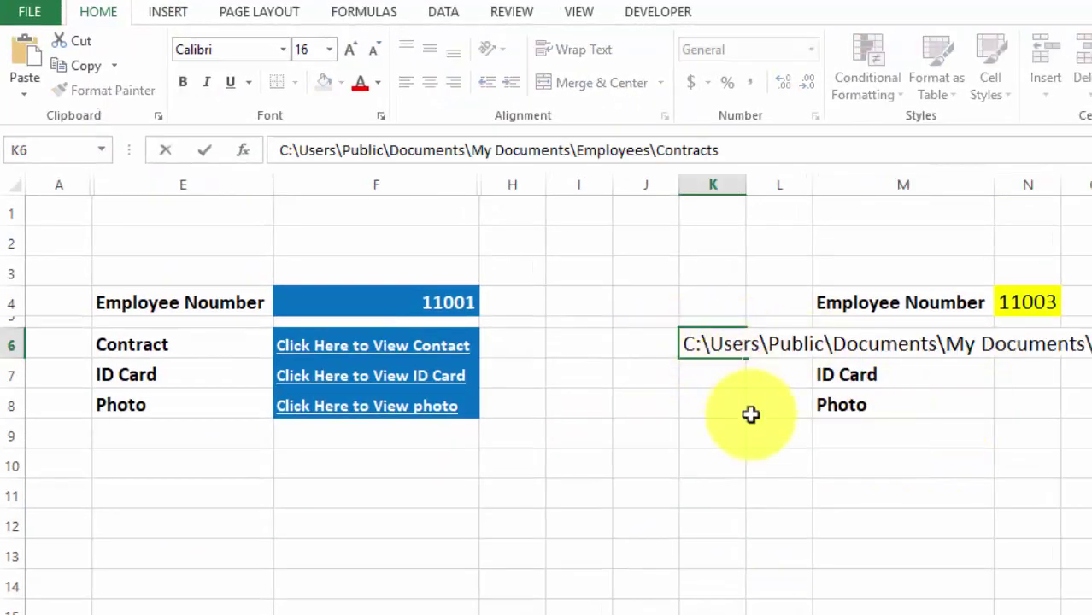
Enter =K6&"\"&N4&".pdf" in L6 to build the contract file path, and widen column L to fit it
left_click(751, 408)
double_click(768, 346)
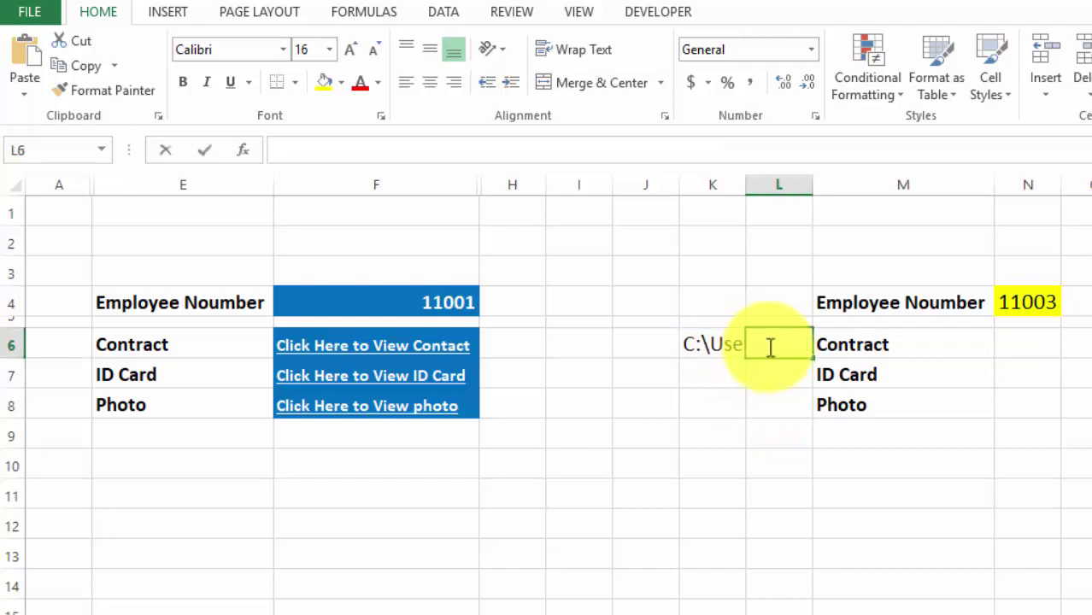
type("=")
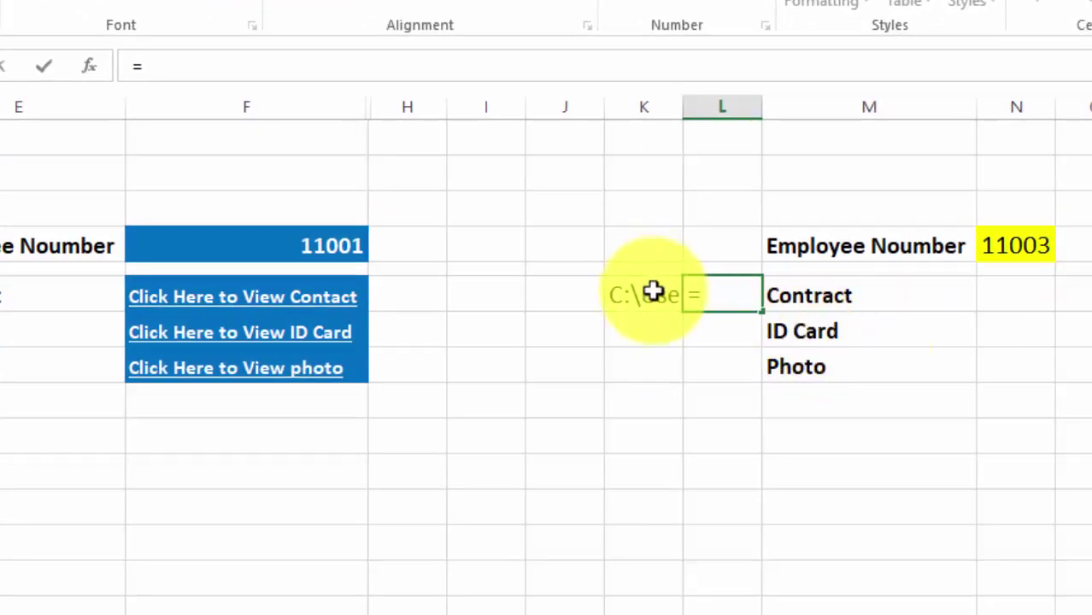
left_click(653, 292)
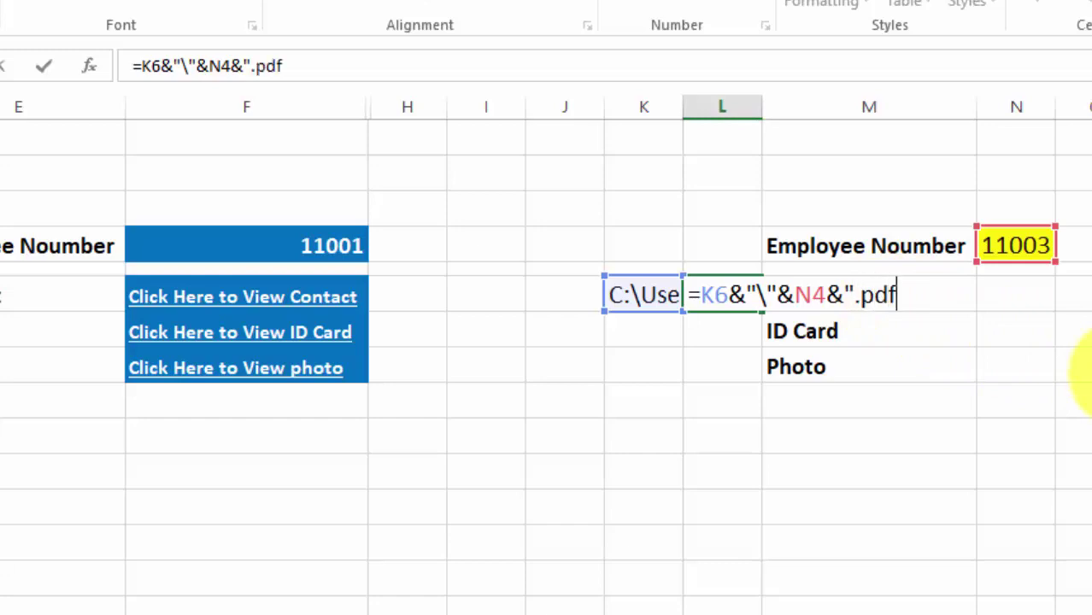
key("Return")
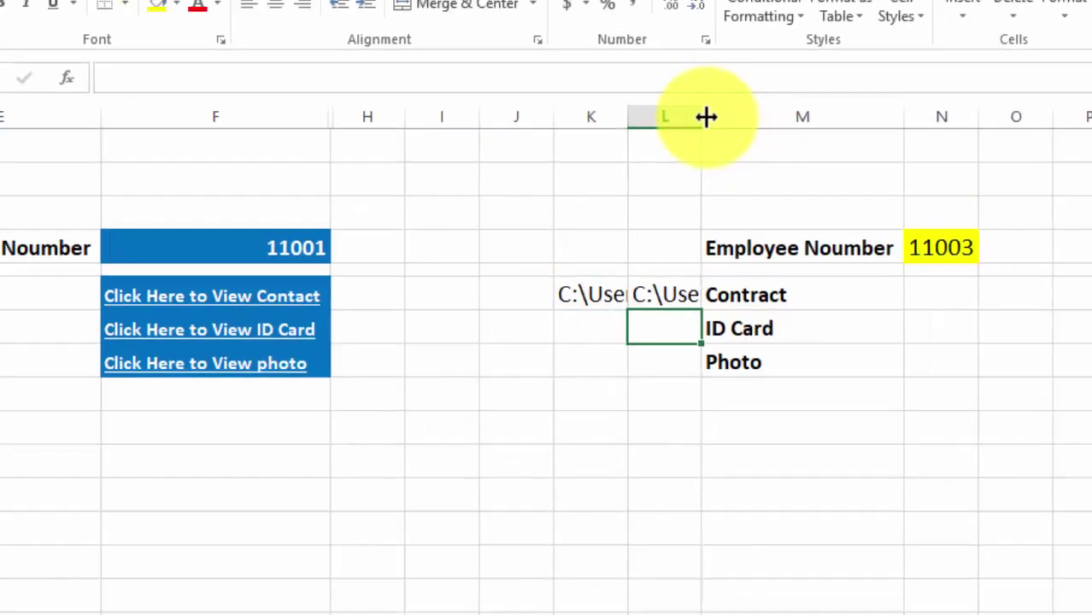
double_click(706, 117)
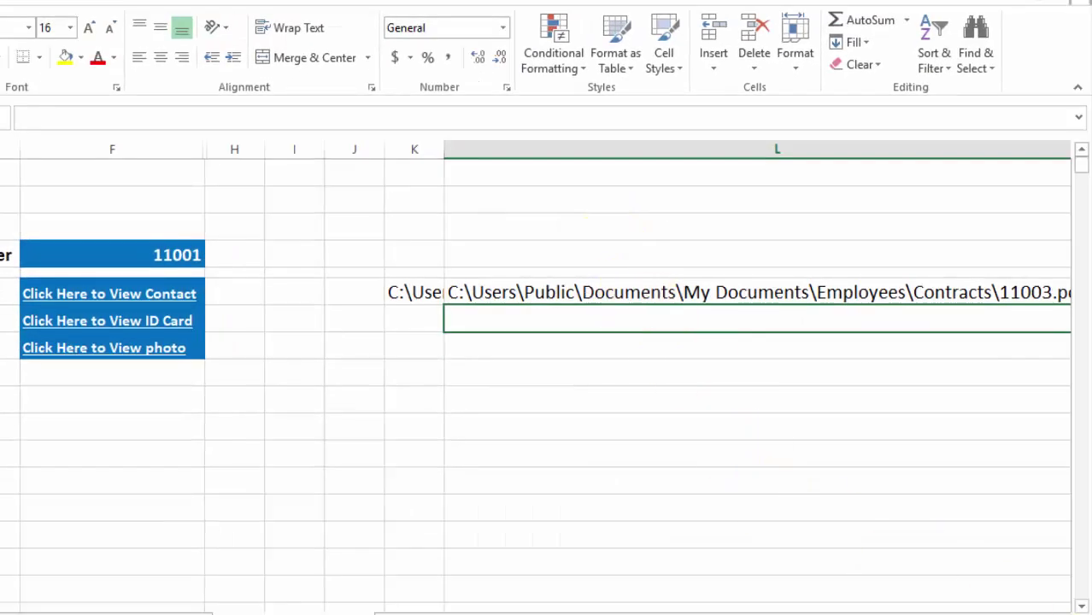
Enter =HYPERLINK(L6,"Click here to open") in N6 beside the Contract label
scroll(1063, 608, "right", 5)
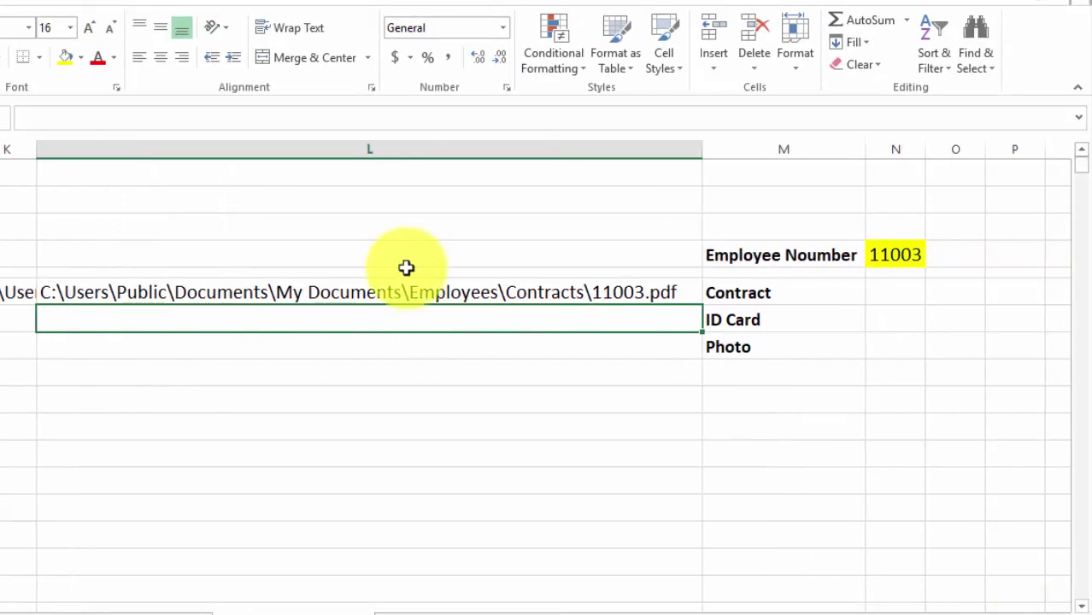
left_click(889, 292)
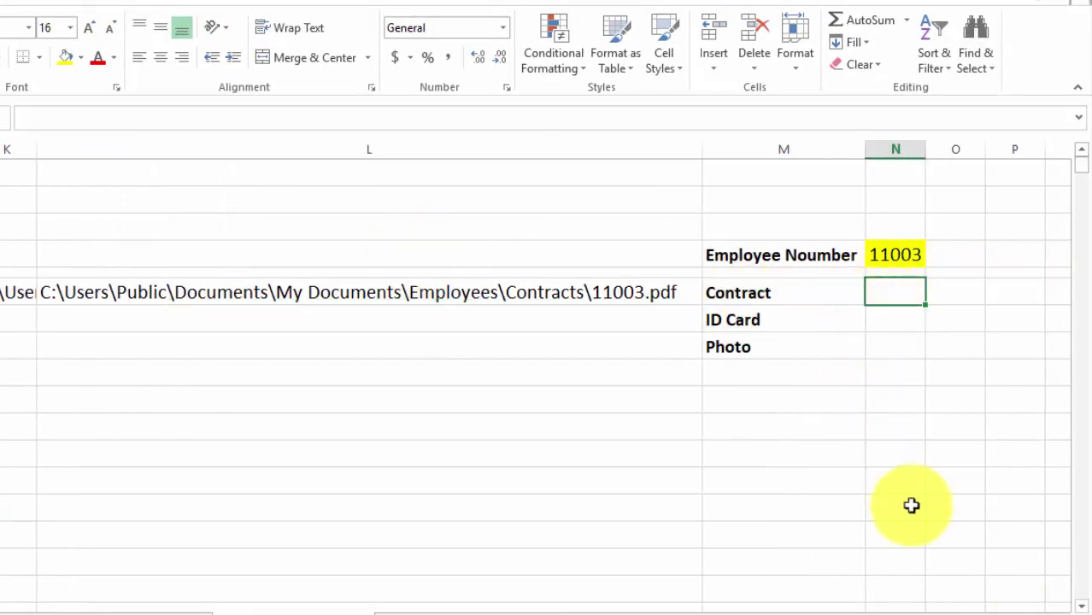
type("=hype")
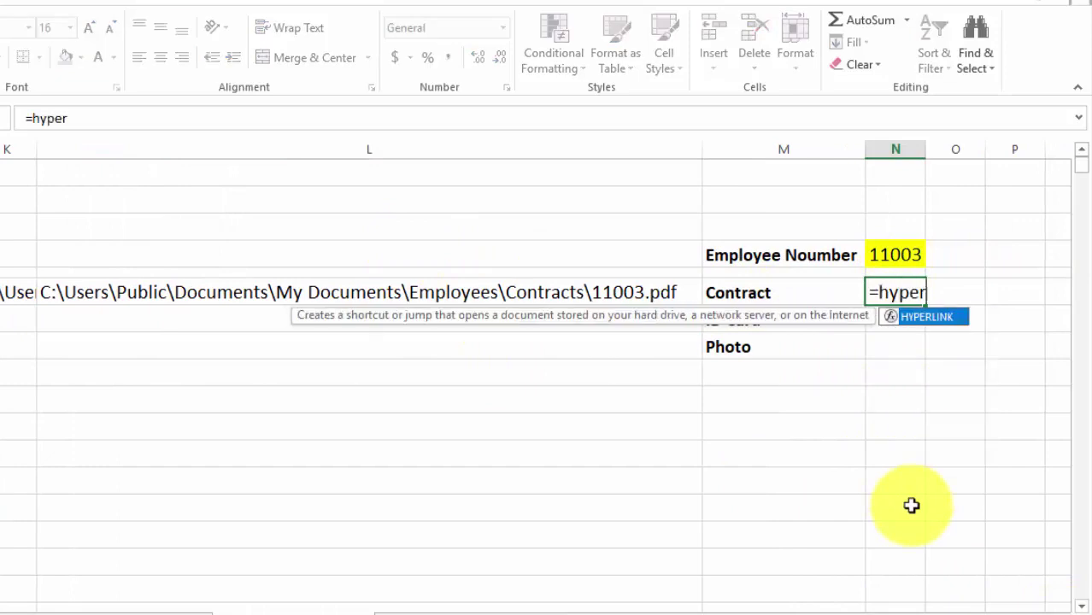
type("r")
key("Tab")
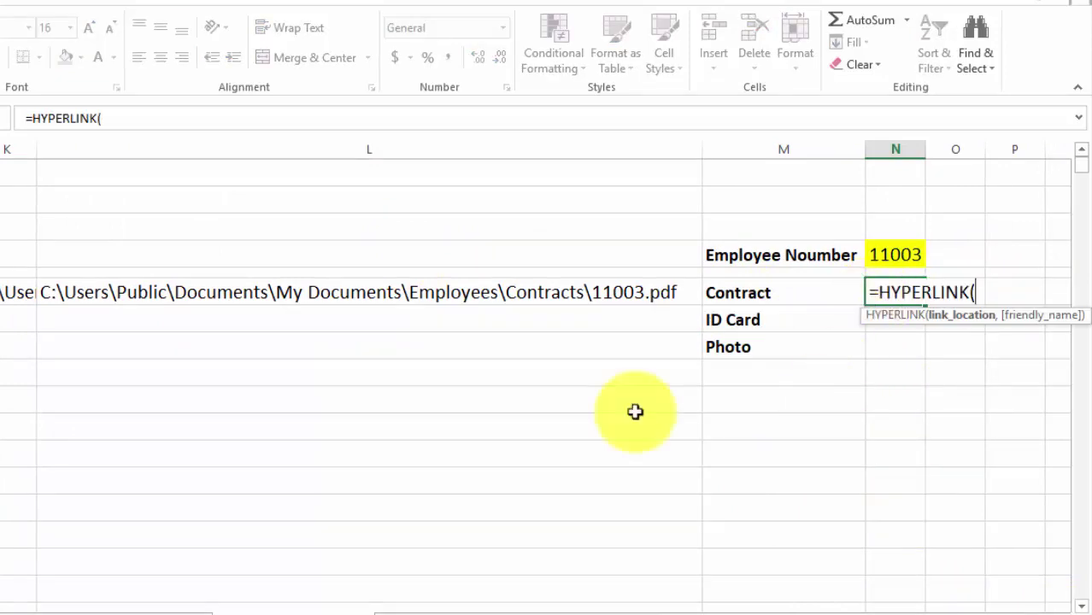
left_click(144, 119)
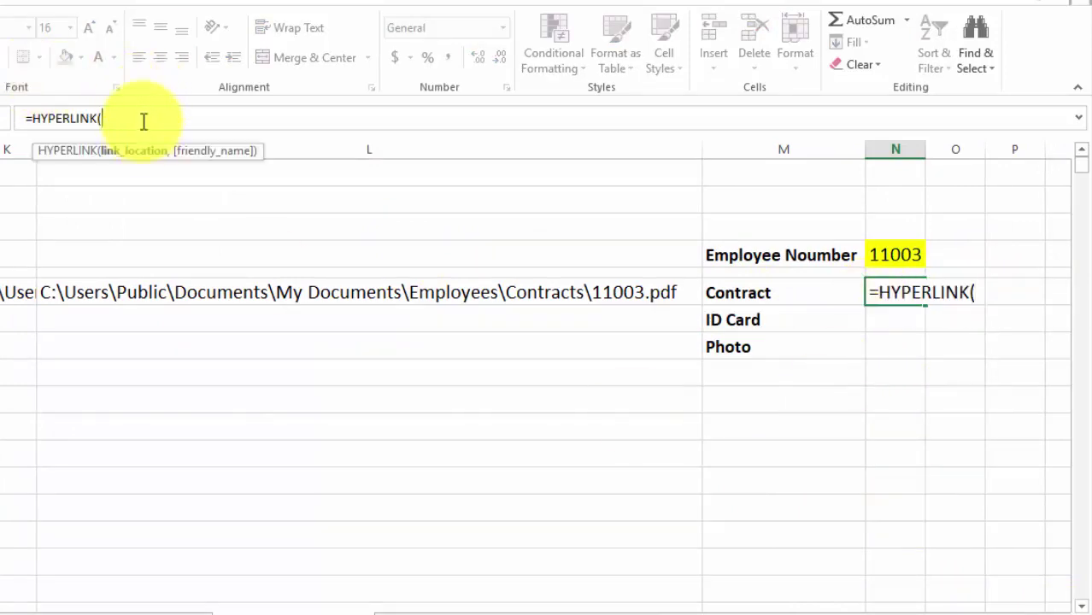
left_click(441, 296)
type(",\"Click here to open")
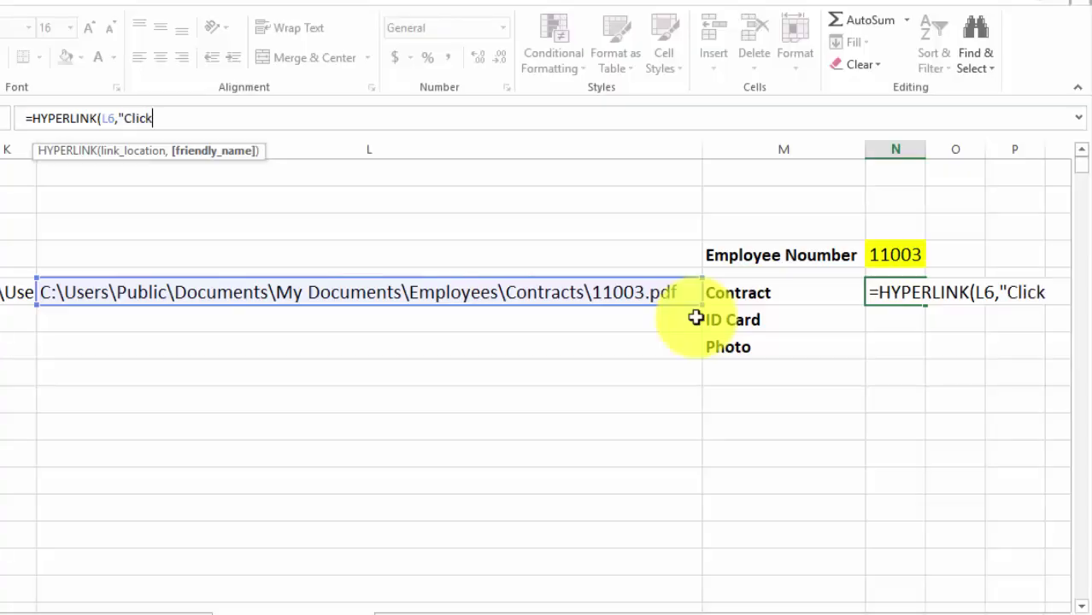
key("Return")
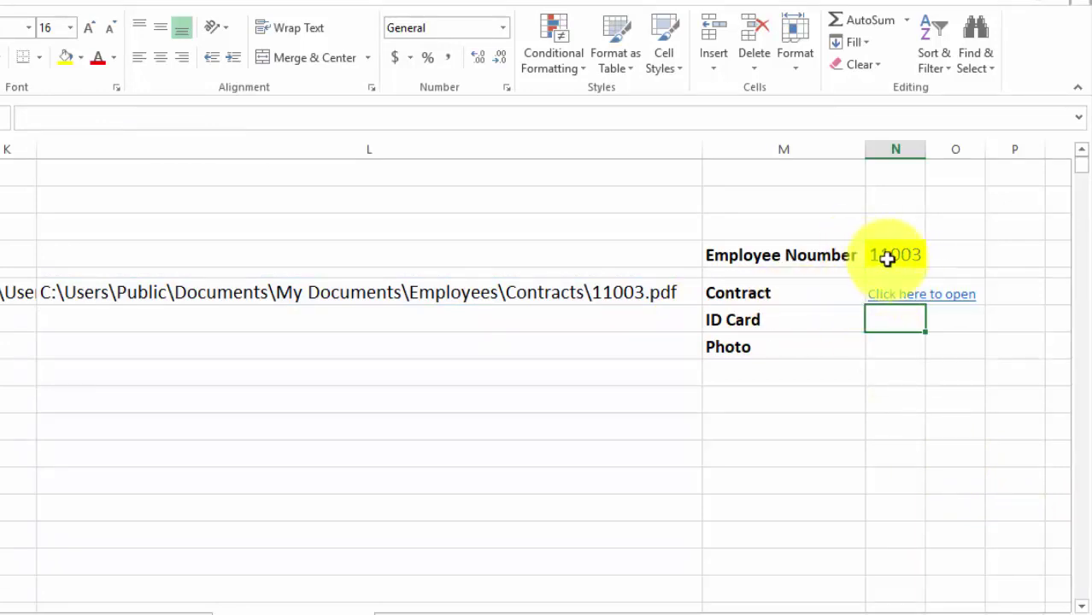
Test the contract link in N6, choose the sixth employee number in N4, open that employee's contract through the link, and close the PDF
left_click(905, 301)
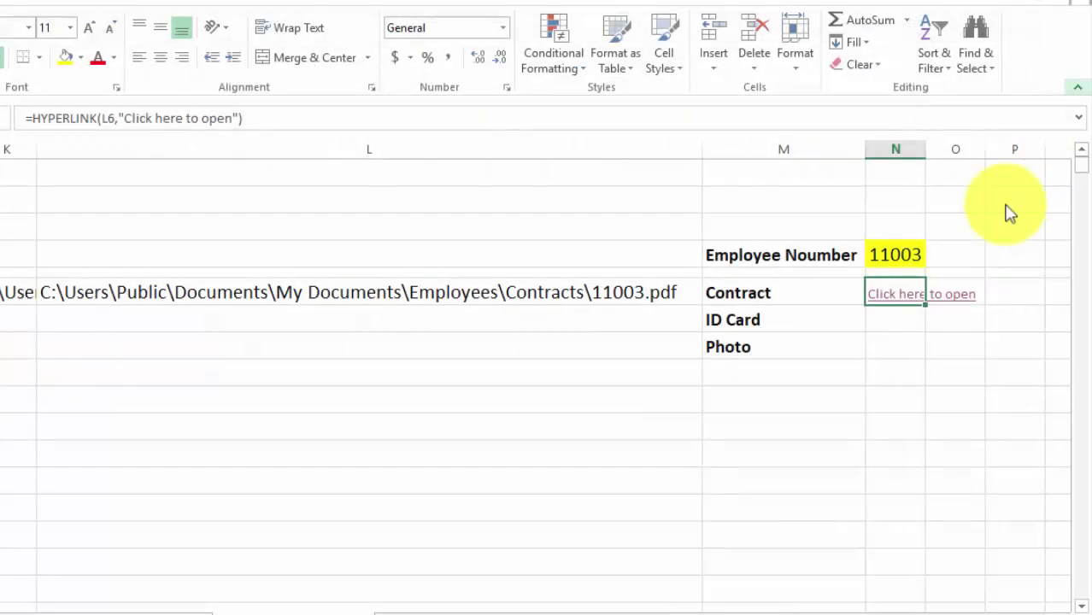
left_click(919, 255)
left_click(933, 257)
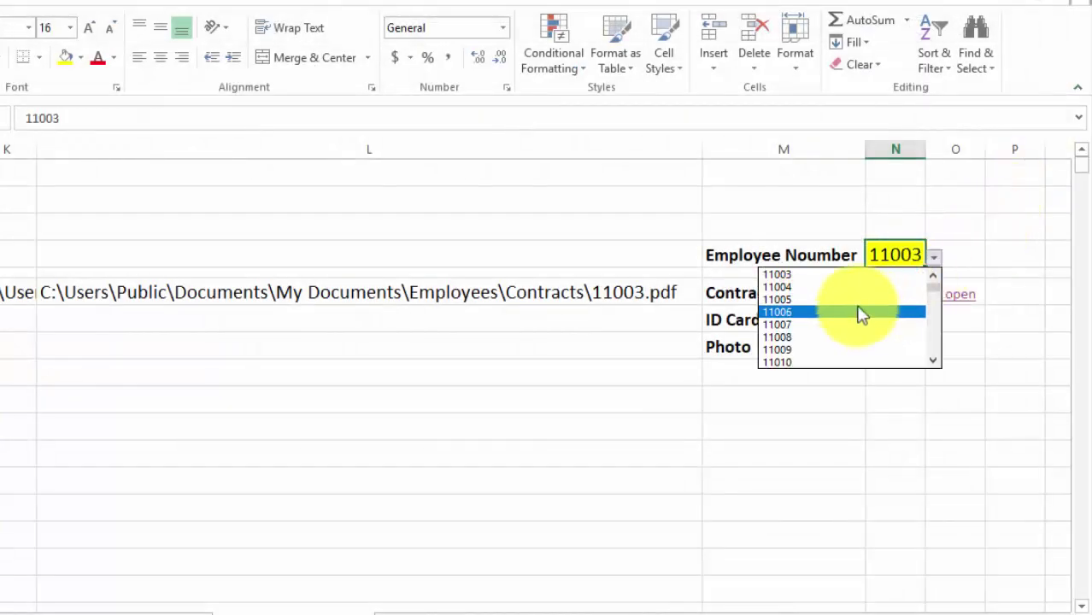
left_click(861, 312)
left_click(900, 320)
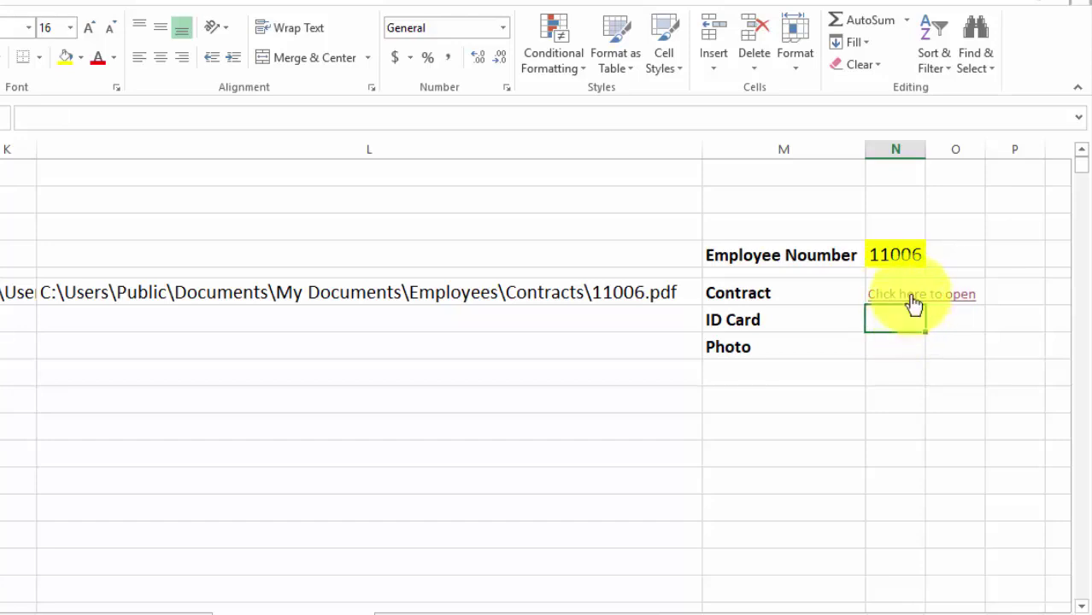
left_click(912, 296)
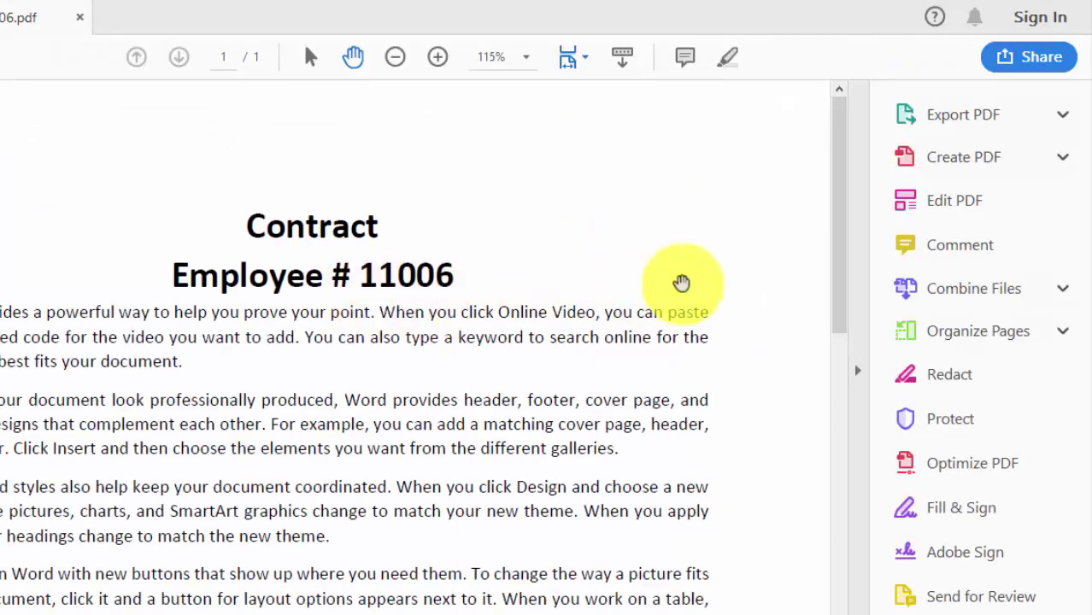
left_click(1083, 5)
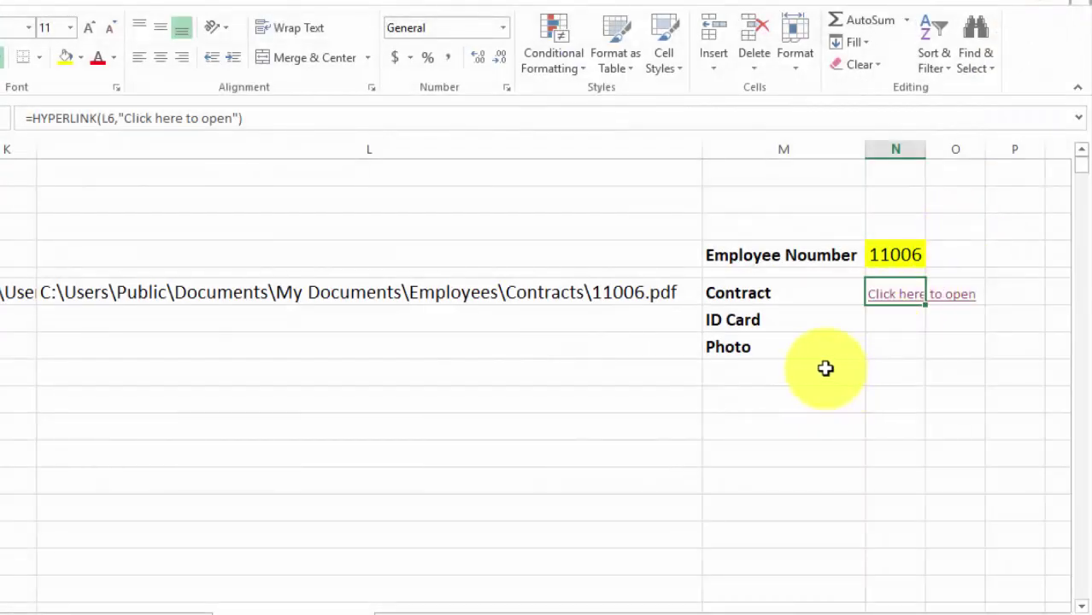
left_click(891, 343)
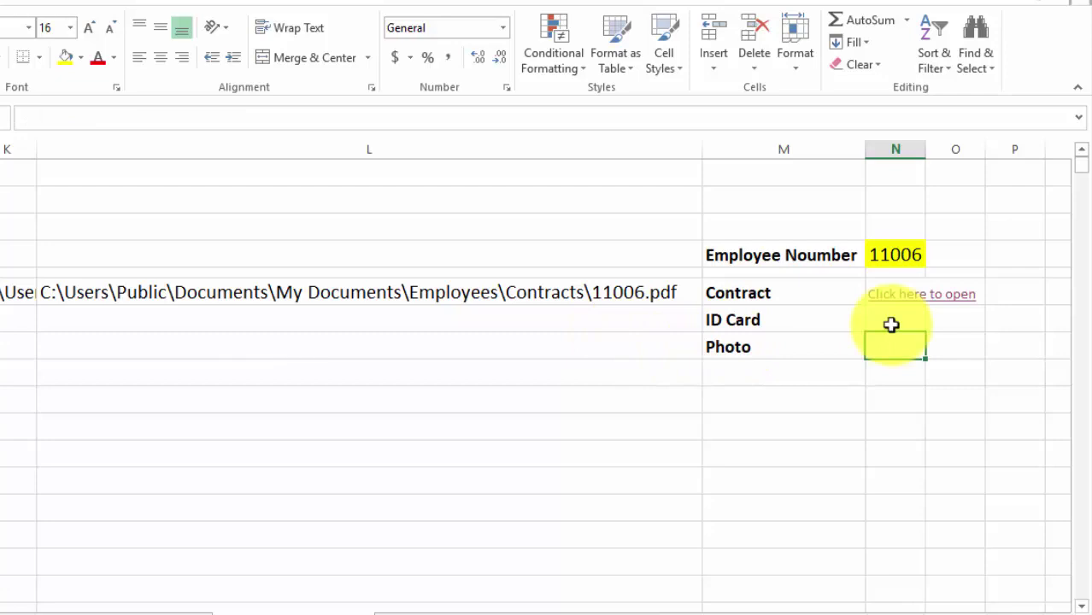
left_click(755, 317)
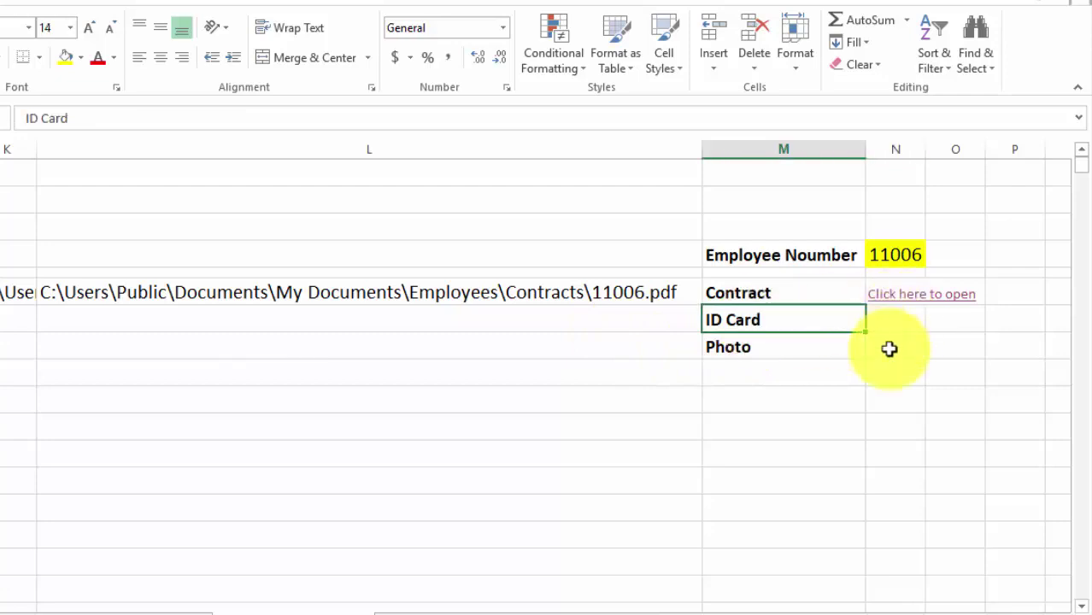
left_click(889, 346)
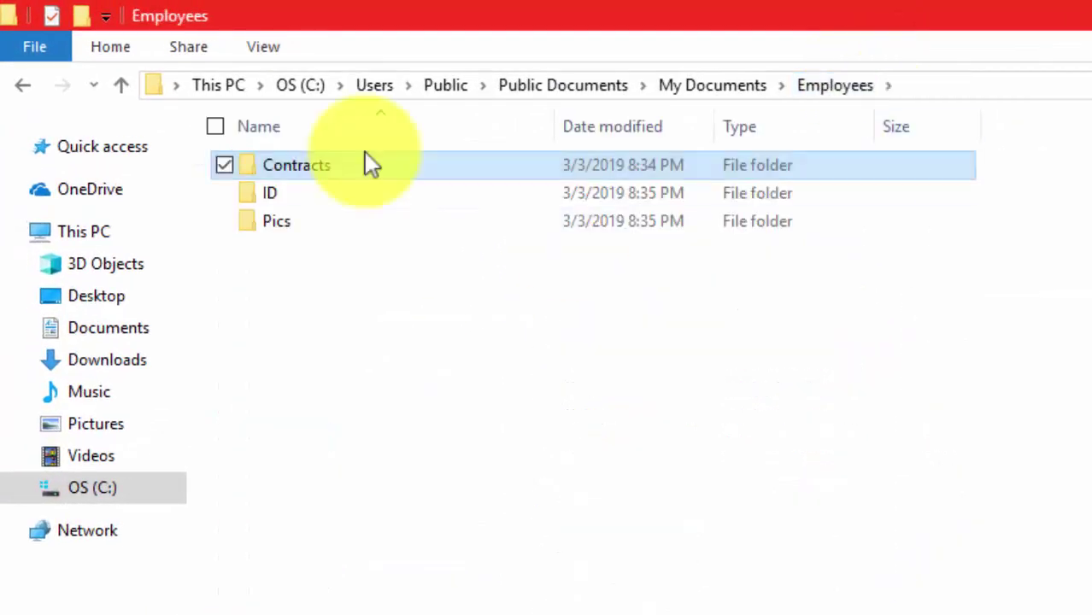
Copy the ID folder path C:\Users\Public\Documents\My Documents\Employees\ID from File Explorer and paste it into cell K7 in Excel
double_click(282, 190)
left_click(978, 86)
key("ctrl+c")
key("alt+Tab")
double_click(54, 329)
key("ctrl+v")
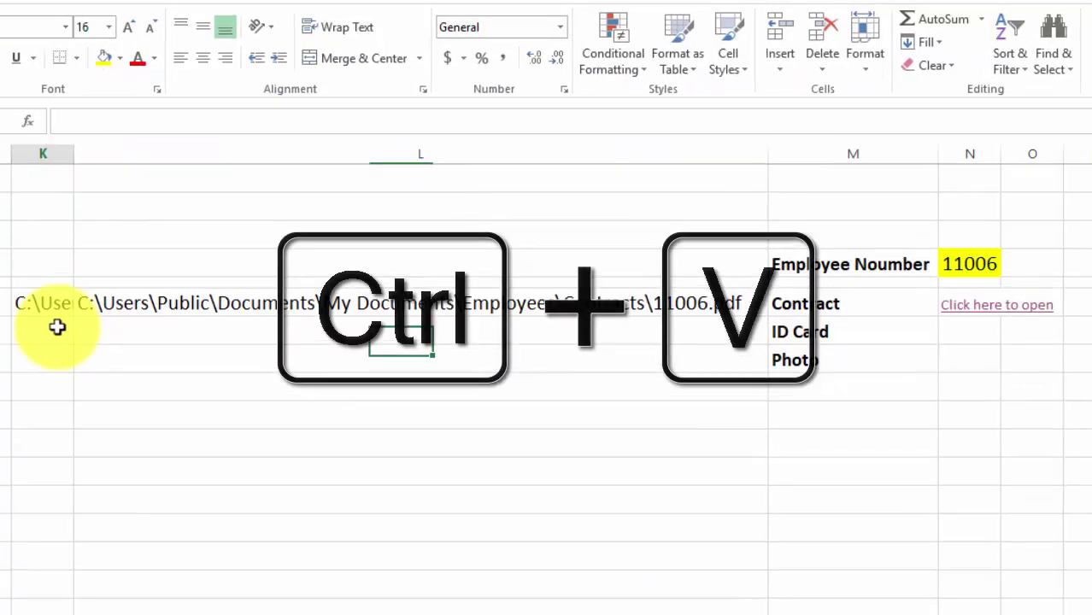
Enter =K7&"\"&N4&".pdf" in L7 to build the ID card file path, accepting the proposed formula correction
left_click(275, 332)
type("=")
left_click(54, 324)
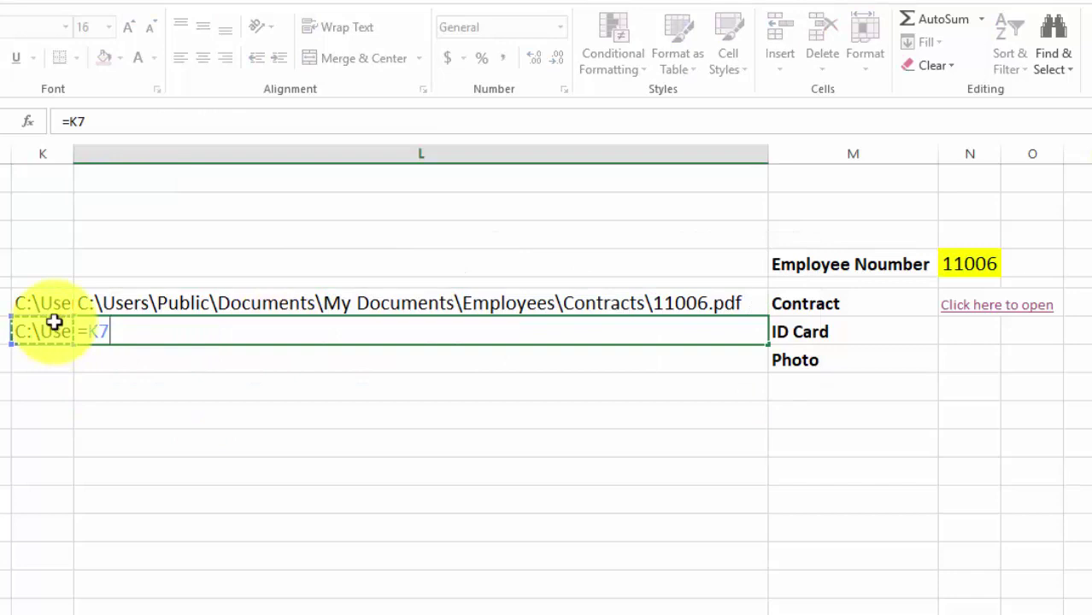
type("&\"\\\"&")
left_click(991, 261)
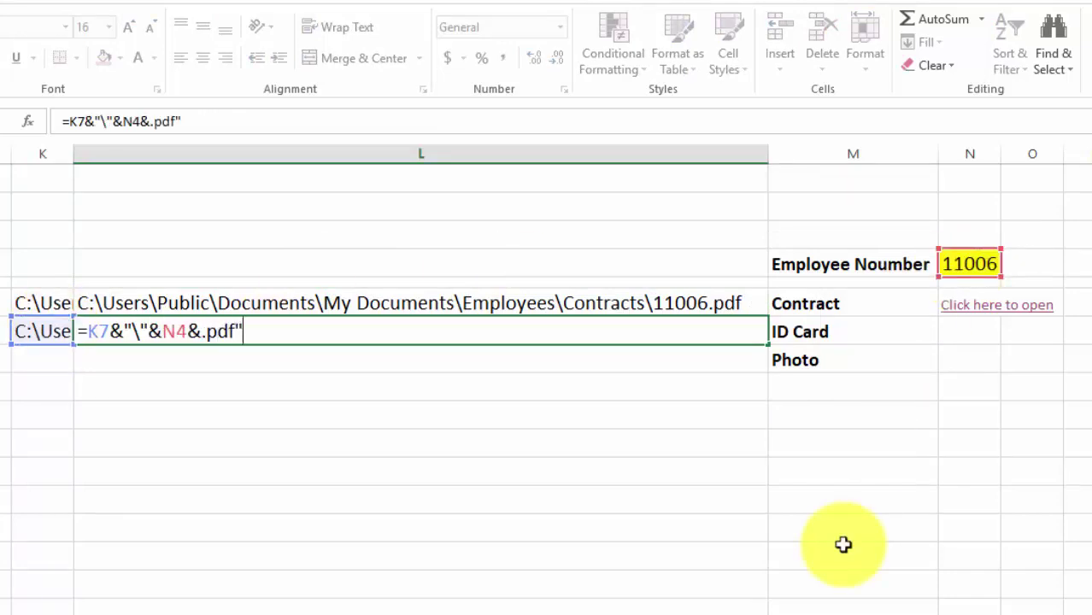
key("Return")
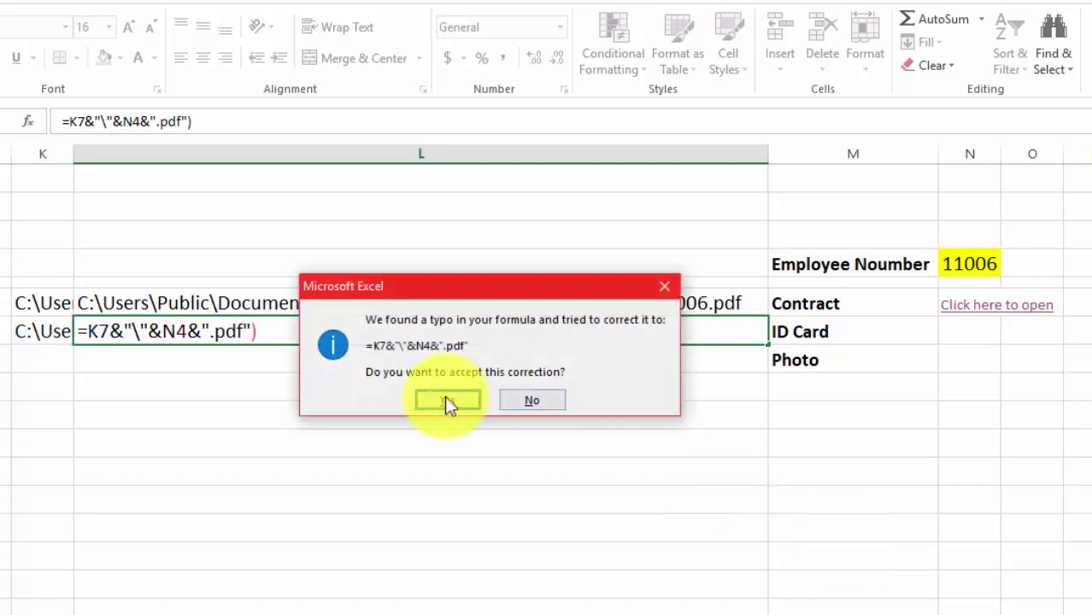
left_click(451, 402)
Copy the hyperlink formula from N6 down to N7 and change its link location to L7
left_click(974, 332)
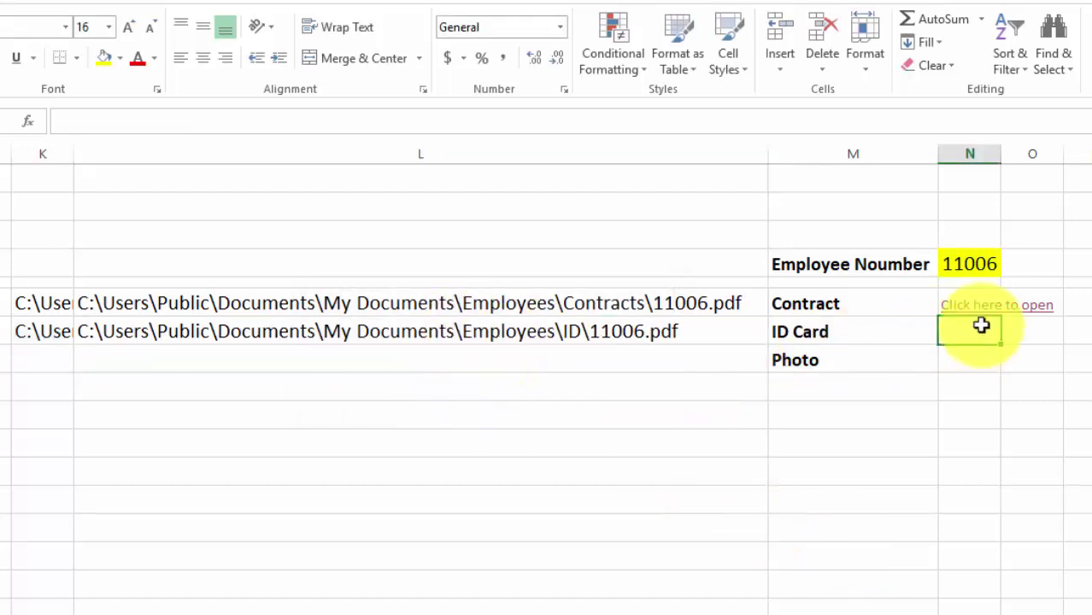
key("Up")
key("F2")
key("Escape")
left_click(967, 331)
key("ctrl+apostrophe")
key("Return")
left_click(976, 326)
left_click(152, 122)
key("BackSpace")
type("7")
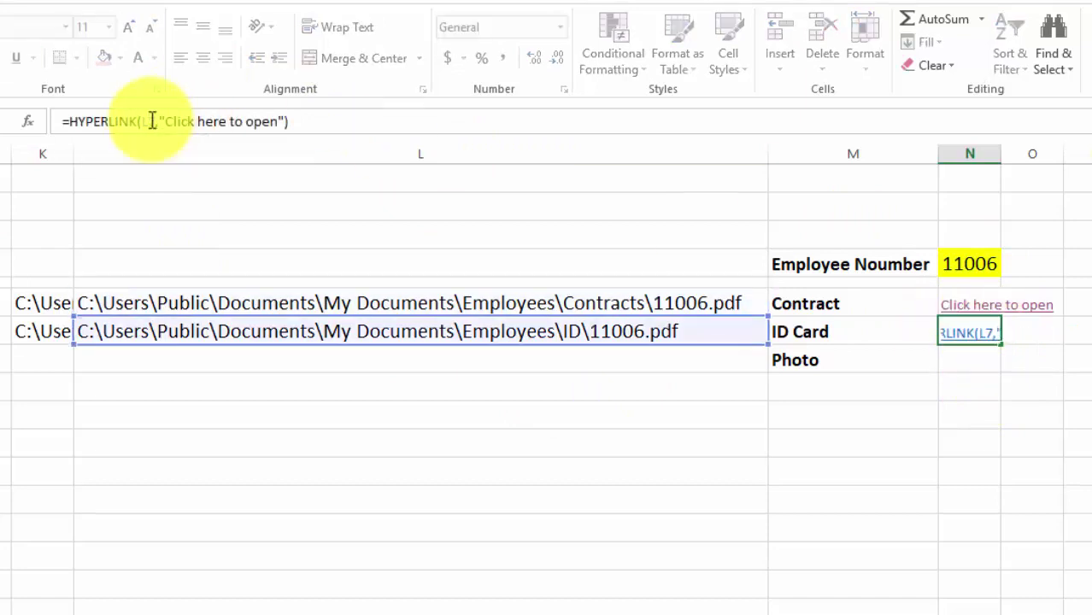
Copy the Pics folder path C:\Users\Public\Documents\My Documents\Employees\Pics from File Explorer and paste it into cell K8 in Excel
left_click(36, 376)
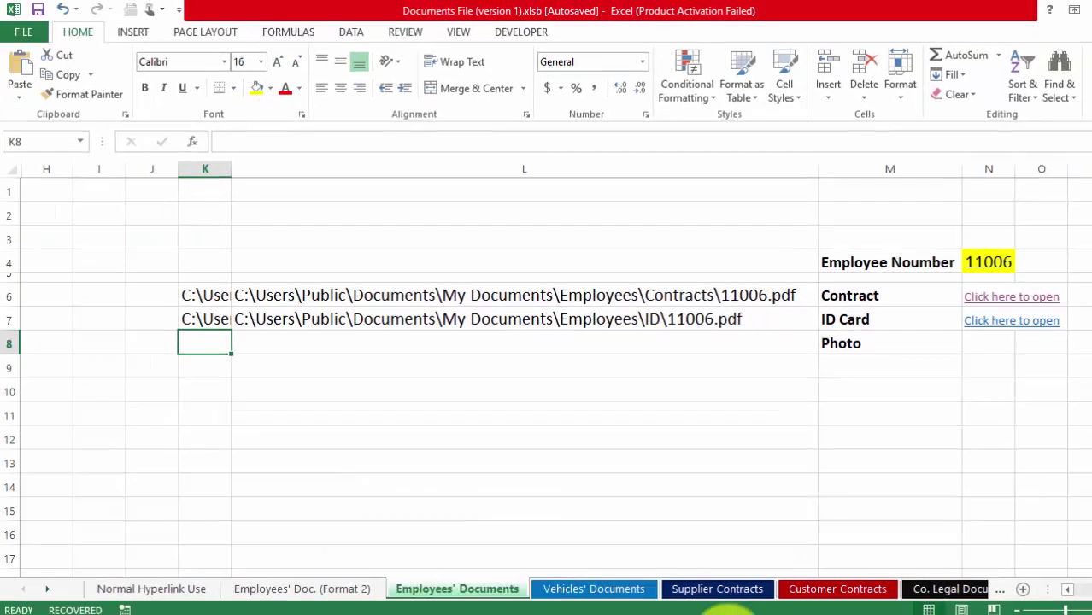
left_click(726, 612)
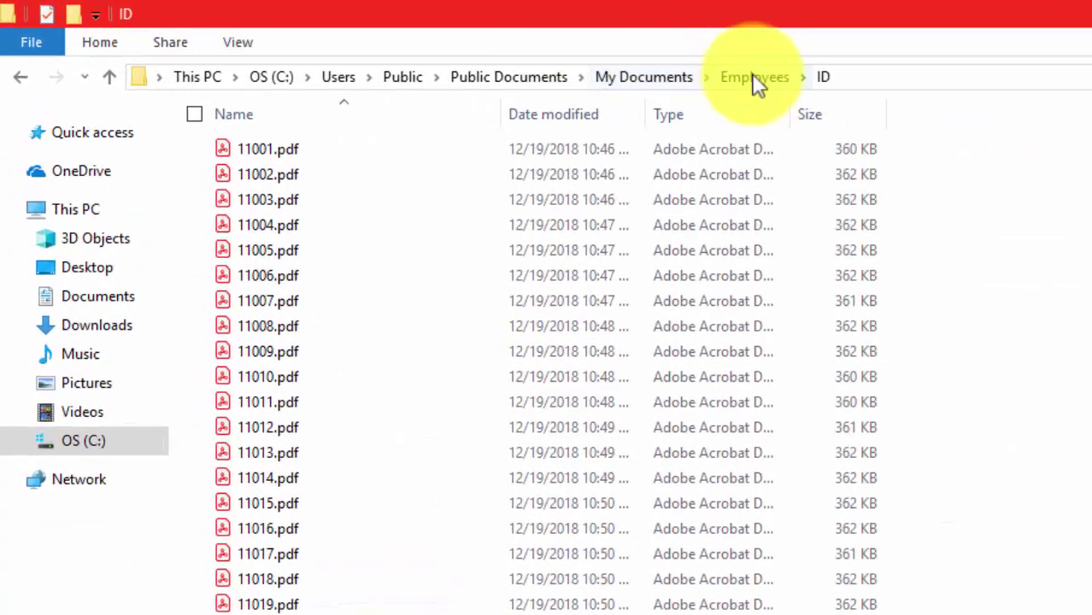
left_click(749, 85)
left_click(927, 75)
key("ctrl+c")
left_click(633, 601)
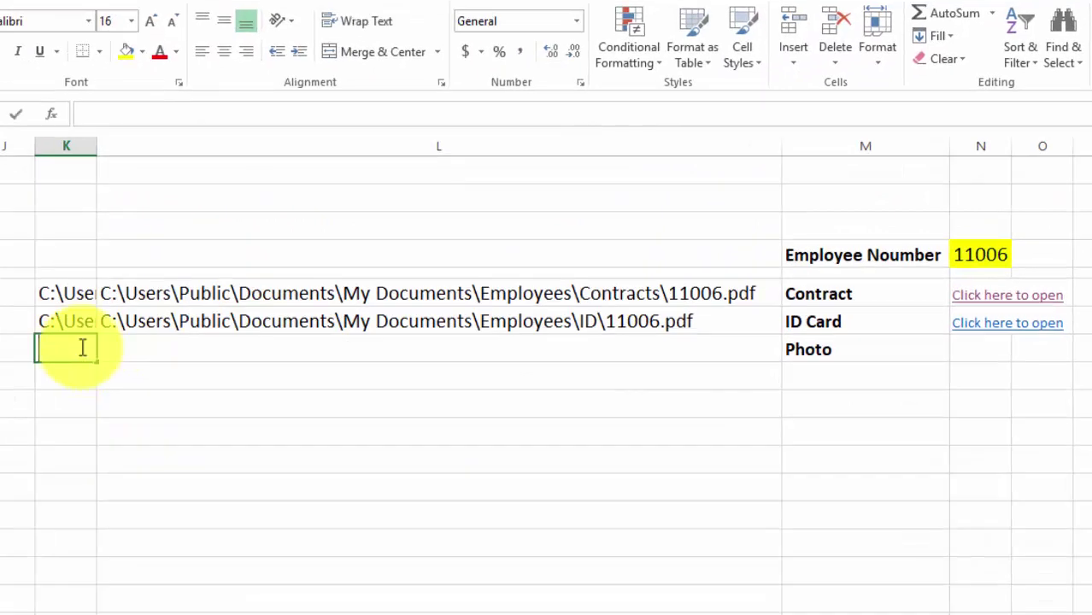
key("ctrl+v")
key("Return")
Enter =K8&"\"&N4&".jpg" in L8 to build the photo file path
left_click(616, 348)
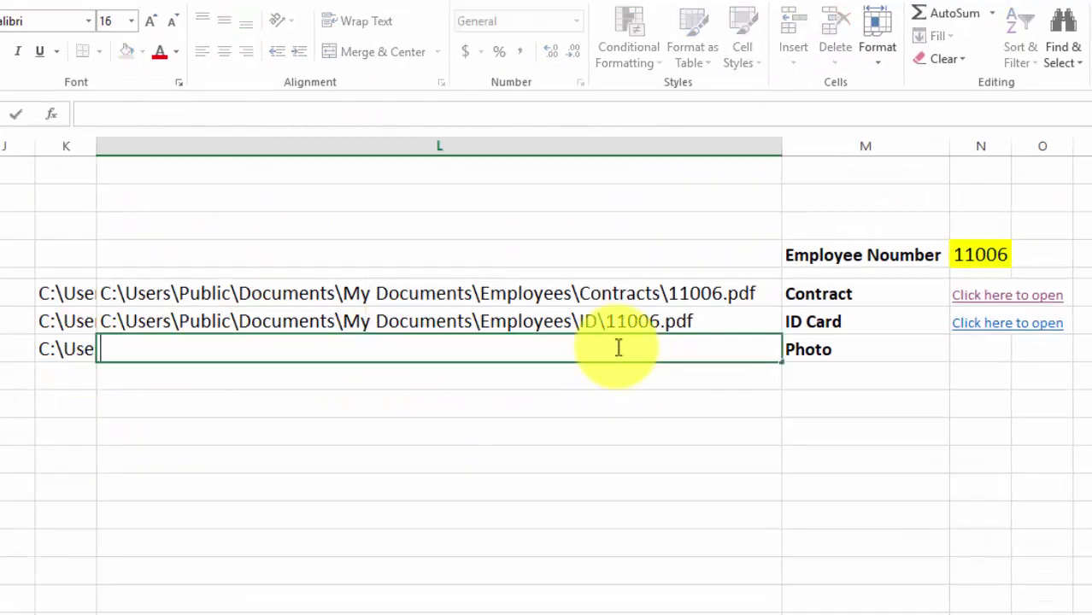
type("=")
left_click(42, 346)
type("&\"\\\"&")
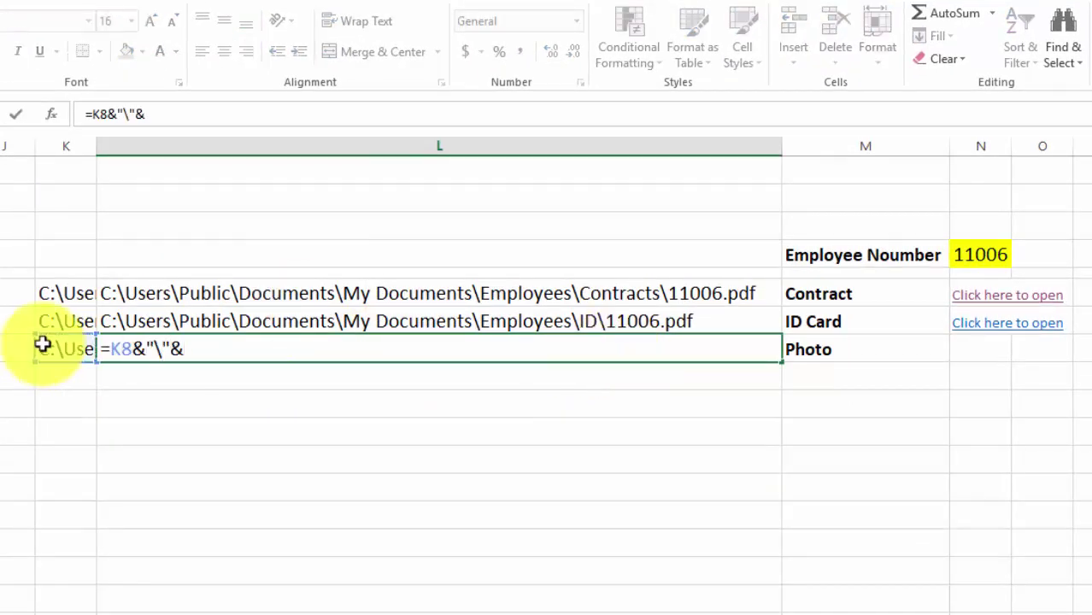
left_click(967, 253)
type("&\".jpg")
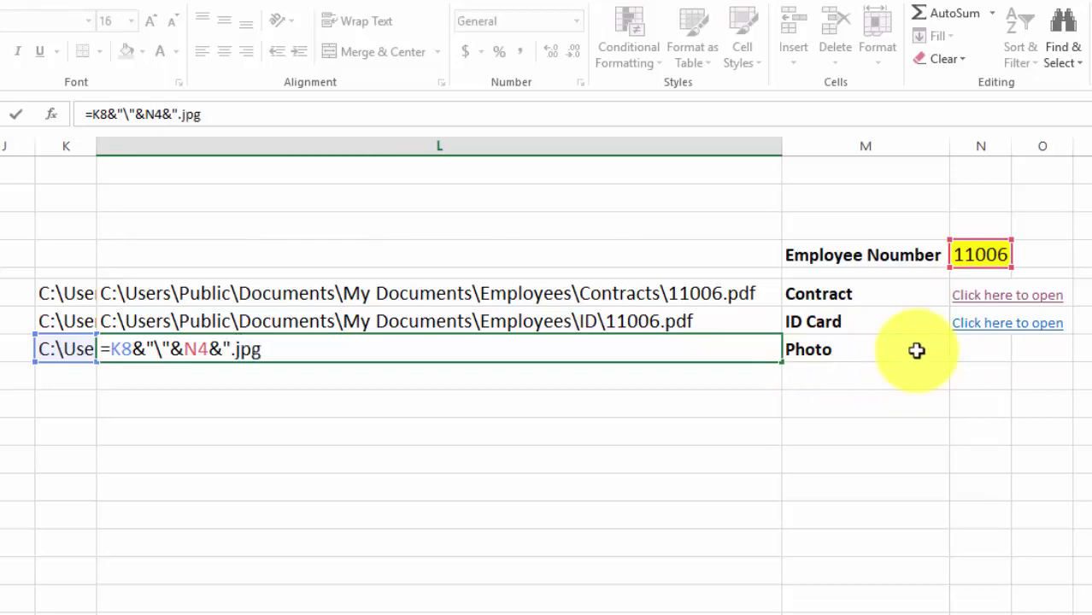
left_click(974, 357)
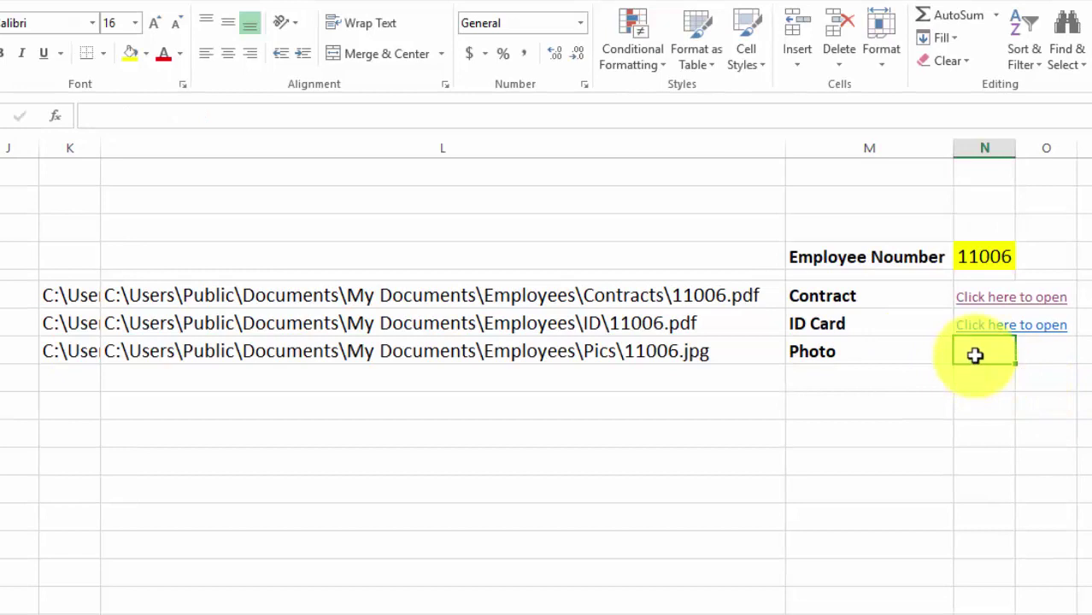
Copy the hyperlink formula from N7 into N8 for the photo and change its link location to L8
left_click(974, 313)
left_click_drag(325, 117, 37, 113)
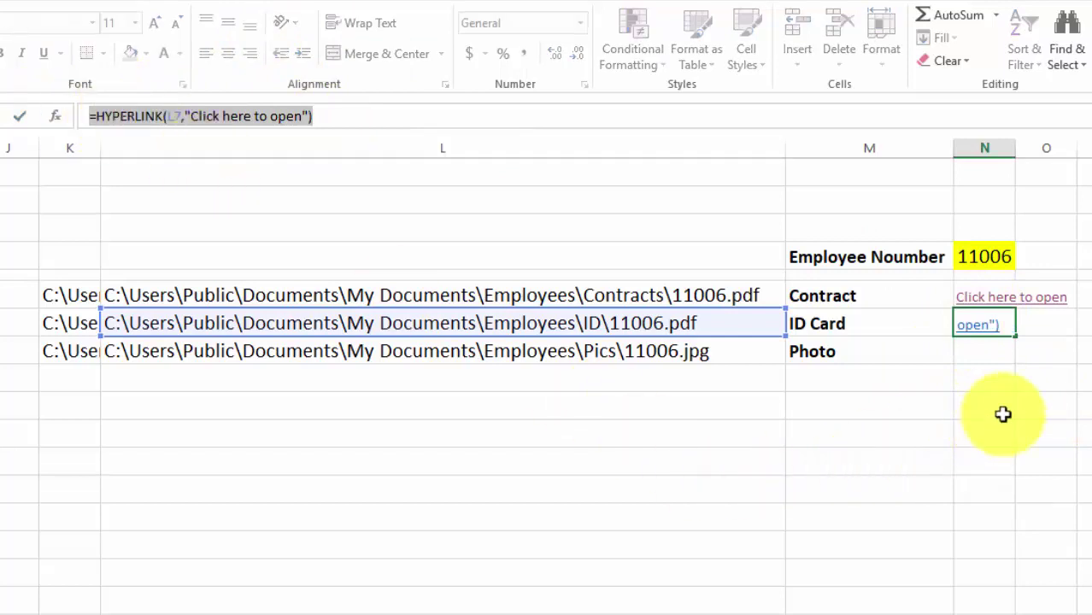
key("Escape")
left_click(996, 349)
key("ctrl+v")
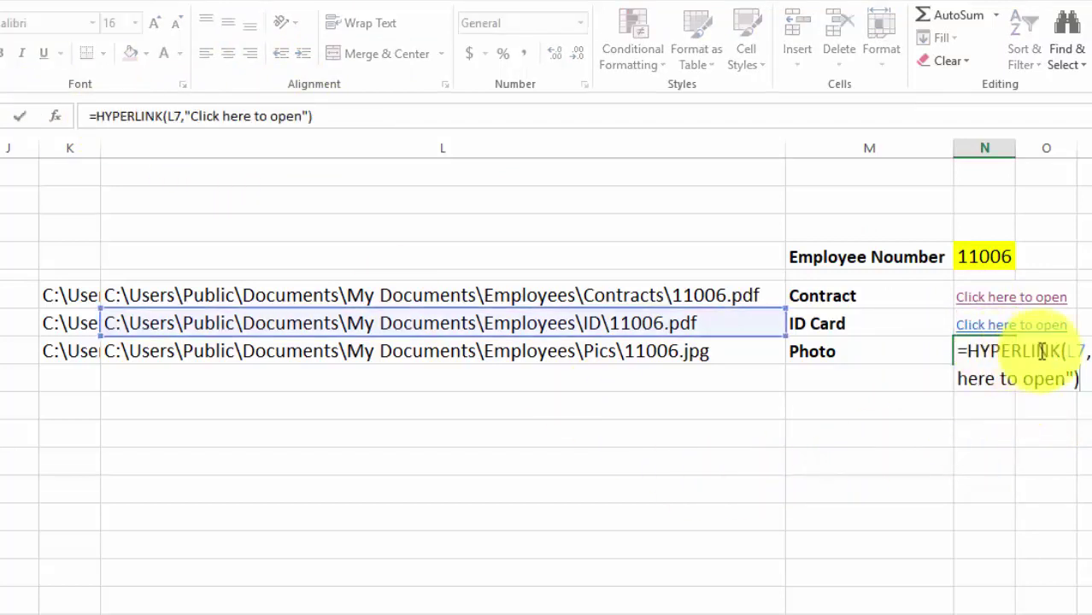
double_click(1075, 350)
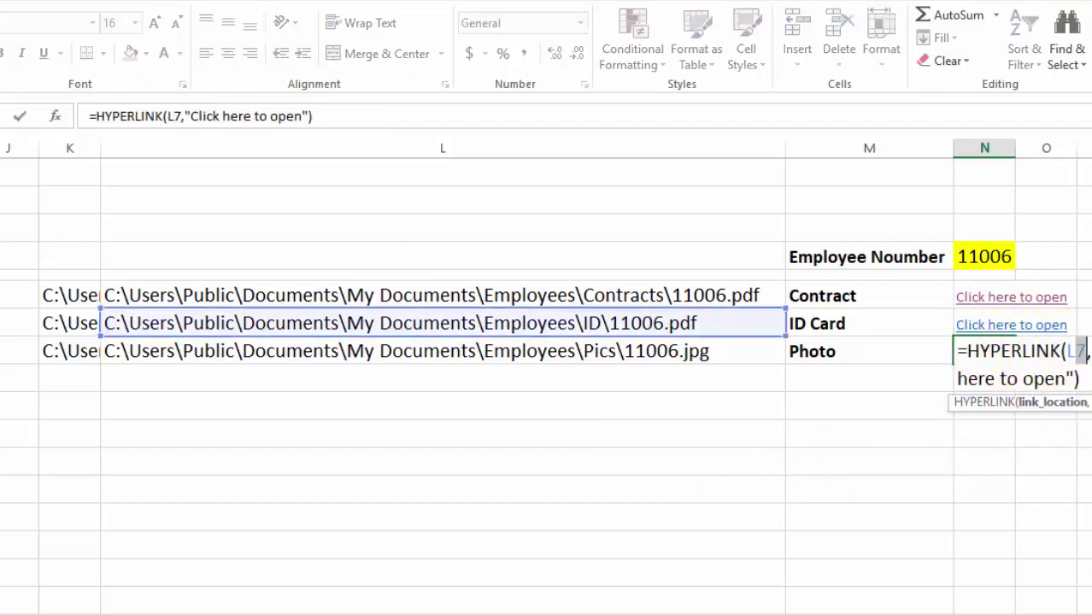
key("Down")
key("Return")
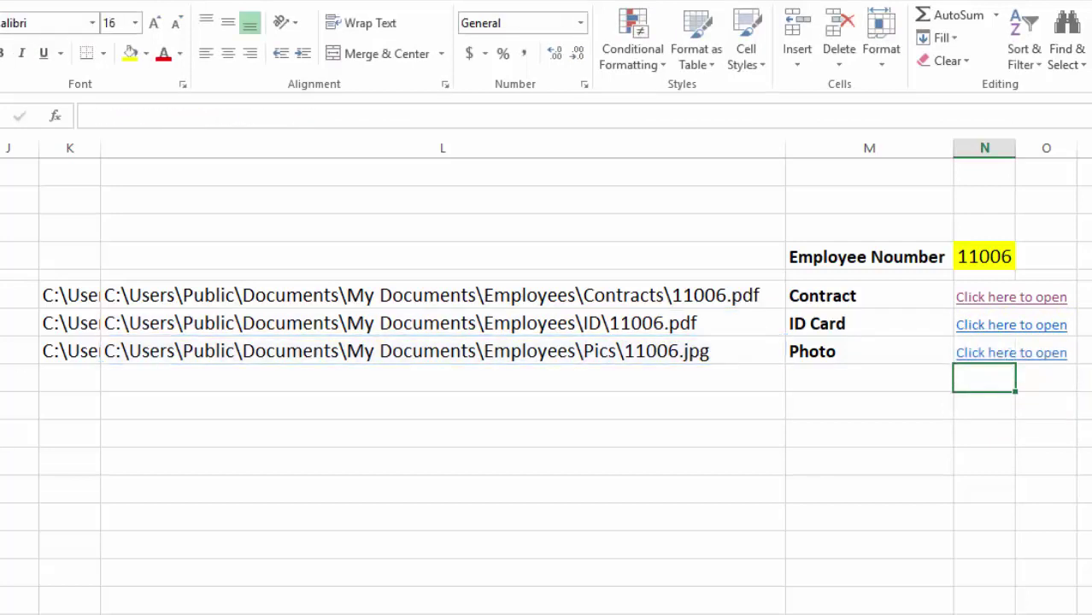
Widen column N slightly
left_click(1028, 426)
left_click_drag(1013, 144, 1017, 147)
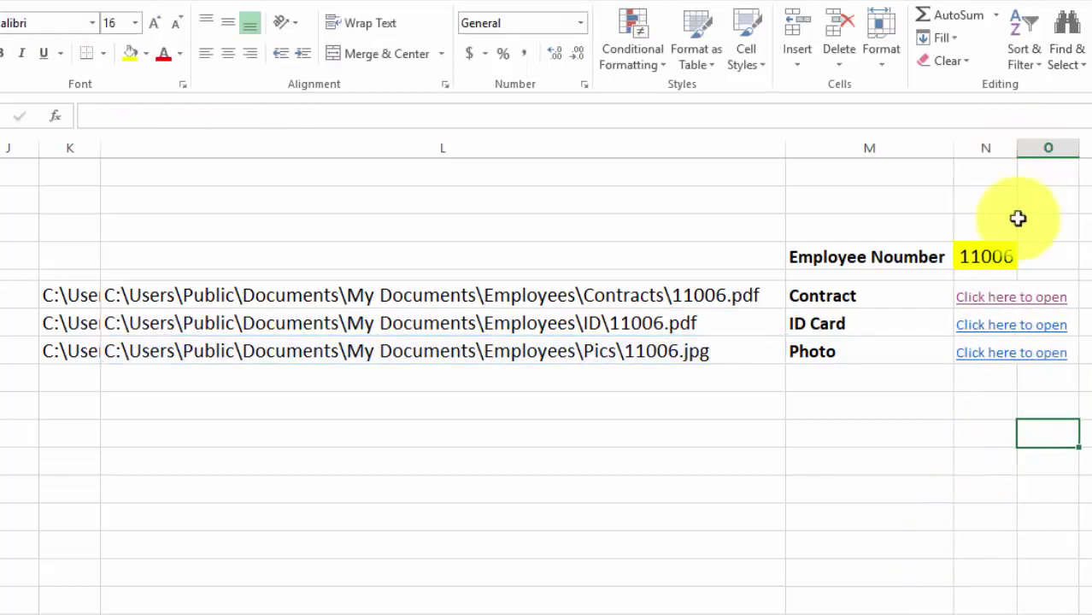
left_click(991, 415)
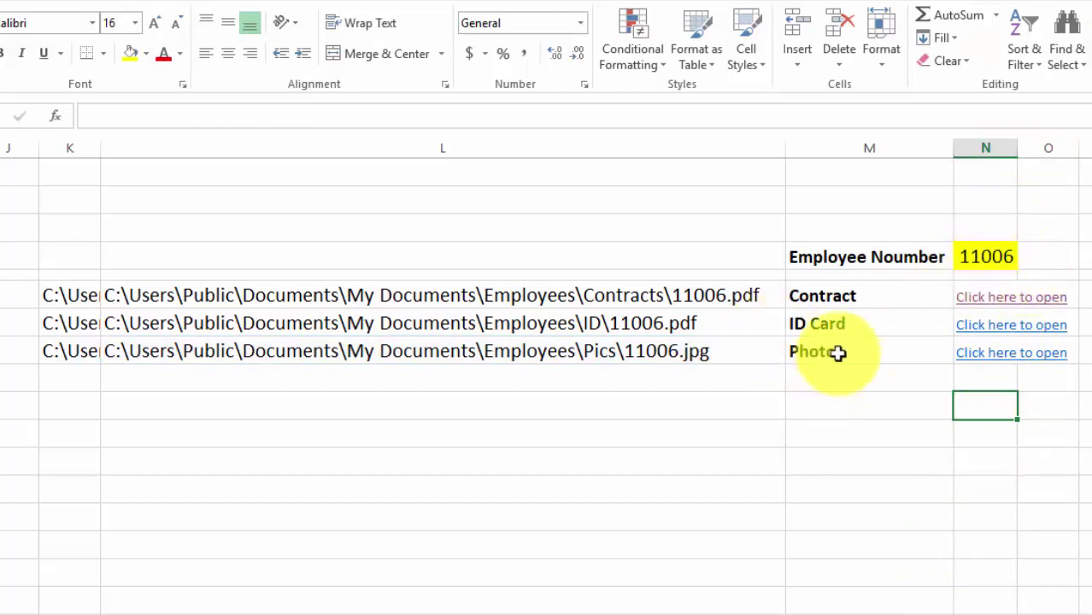
Test the ID Card and Photo links for the currently selected employee, closing the opened photo
left_click(989, 332)
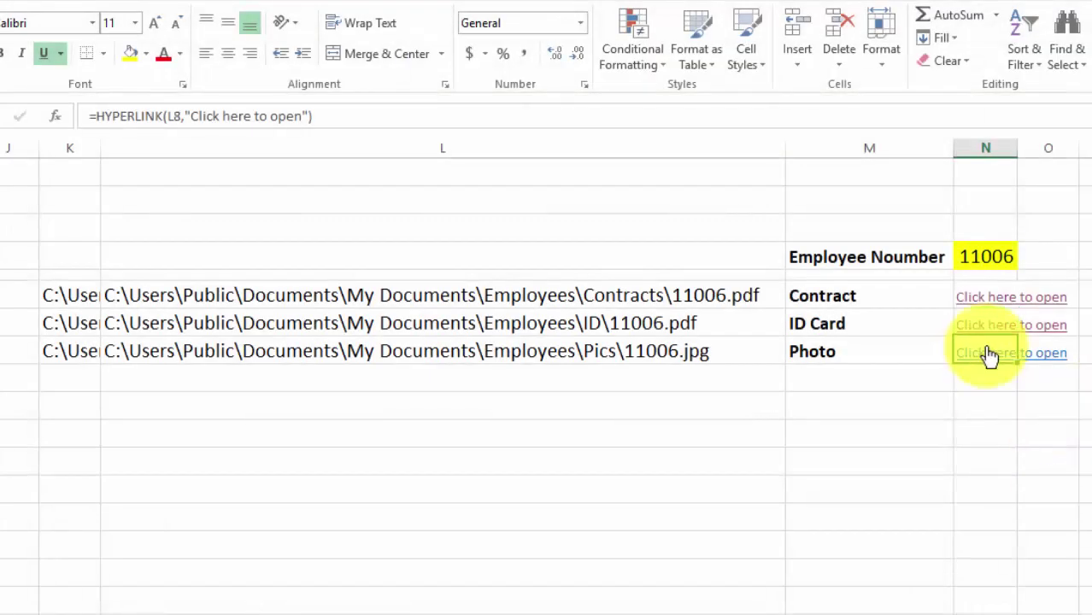
left_click(985, 357)
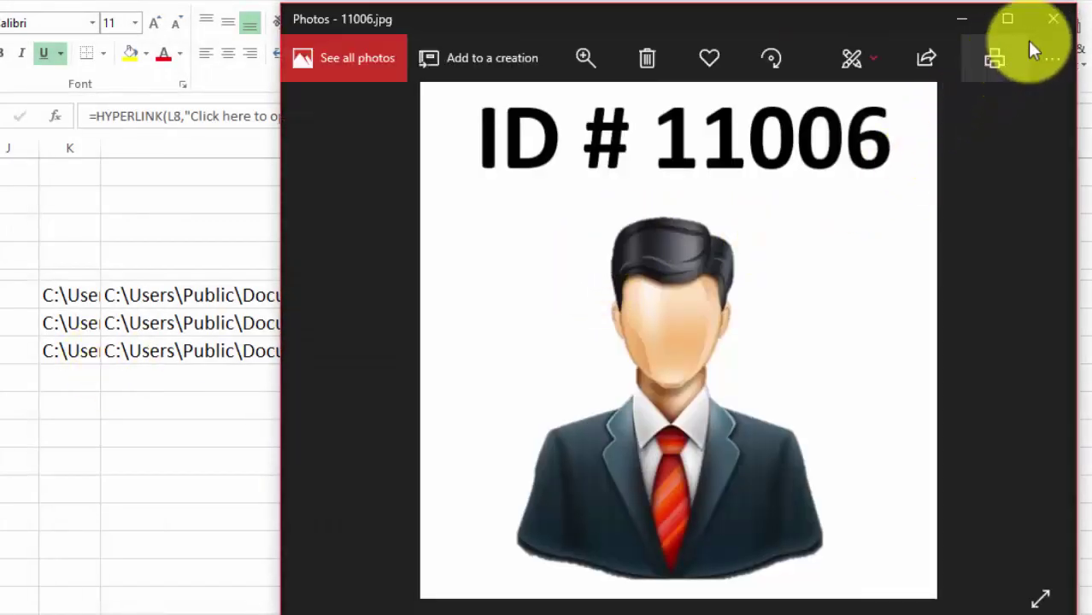
left_click(1053, 18)
Choose a different employee number from the list in N4
left_click(991, 257)
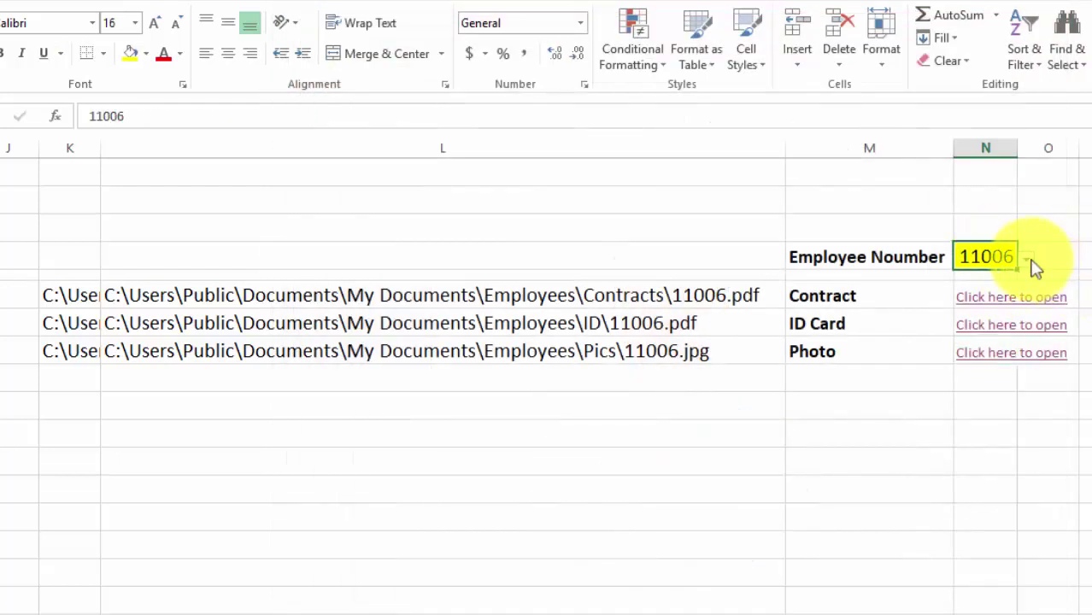
left_click(1027, 260)
left_click(911, 331)
left_click(912, 333)
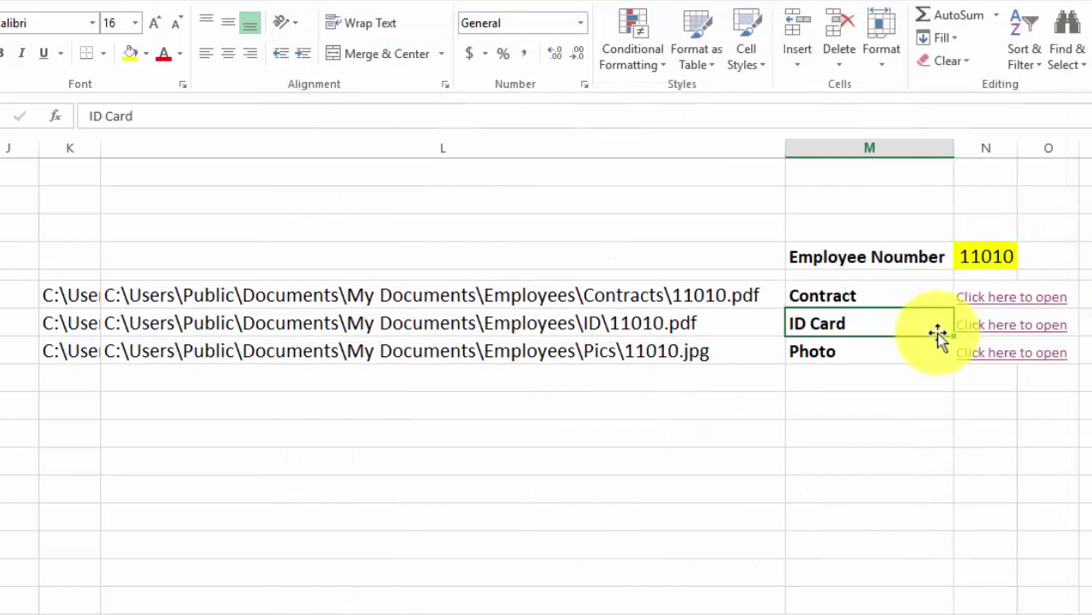
Test the ID Card and Photo links again for the newly chosen employee and close the photo
left_click(1007, 340)
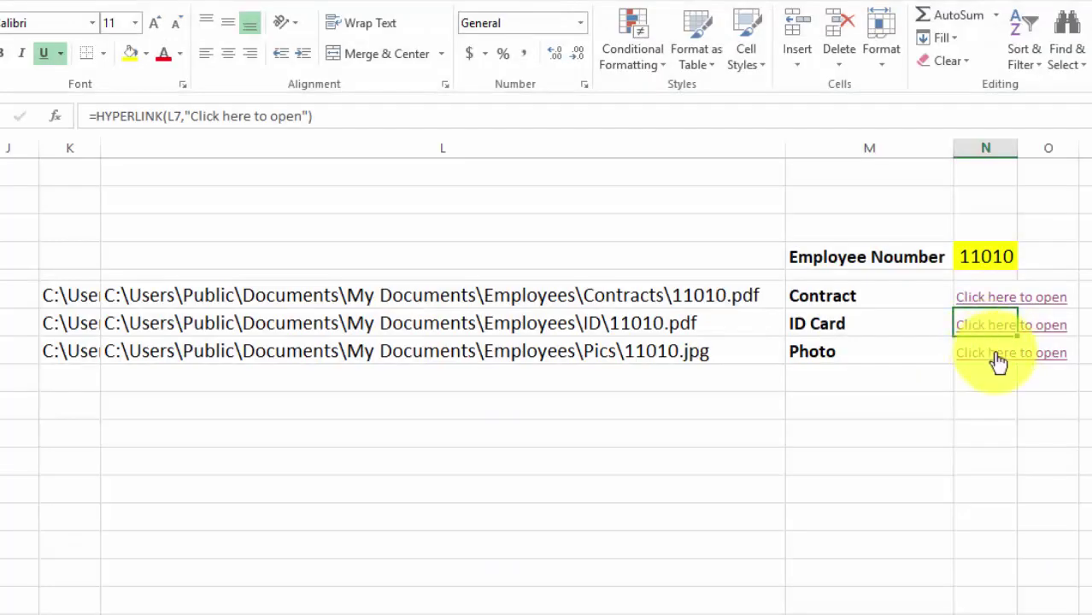
left_click(997, 357)
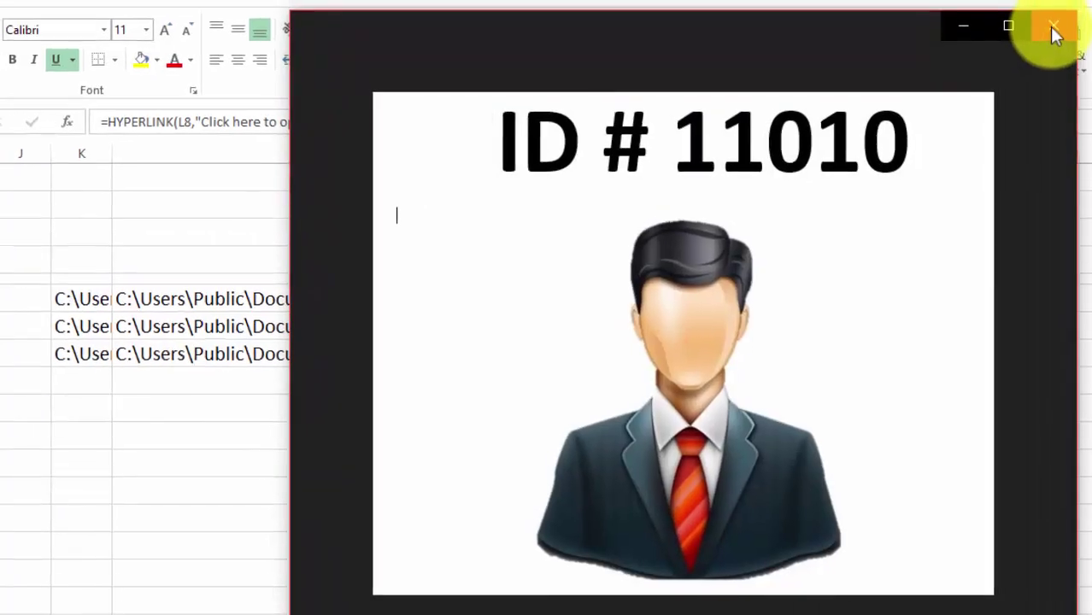
left_click(1053, 25)
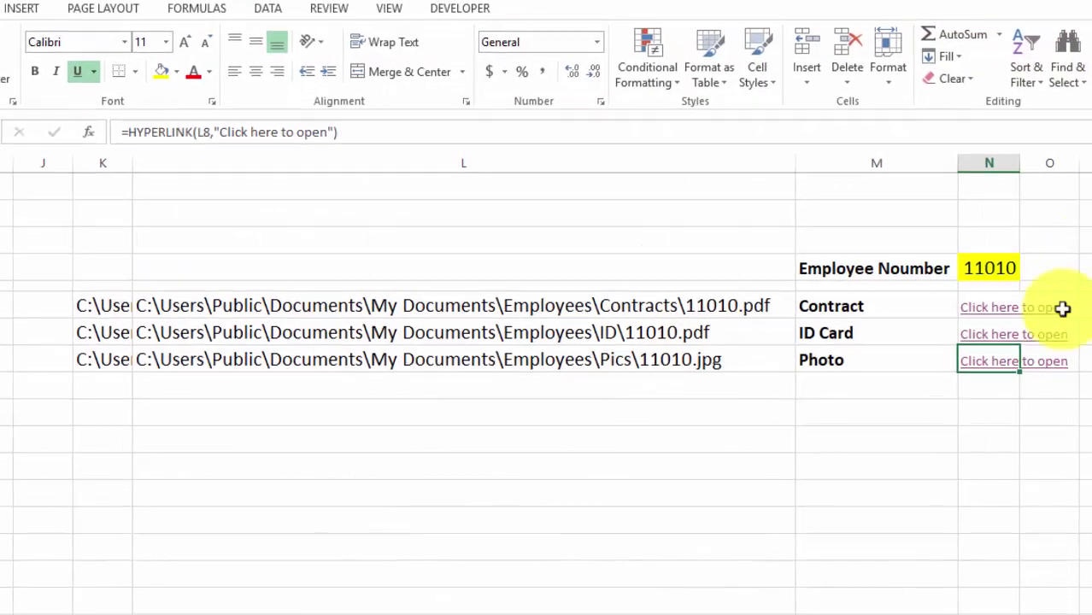
Hide the helper columns K and L that hold the folder and file paths
left_click(814, 242)
left_click_drag(892, 263, 948, 409)
left_click(901, 465)
left_click_drag(64, 163, 163, 143)
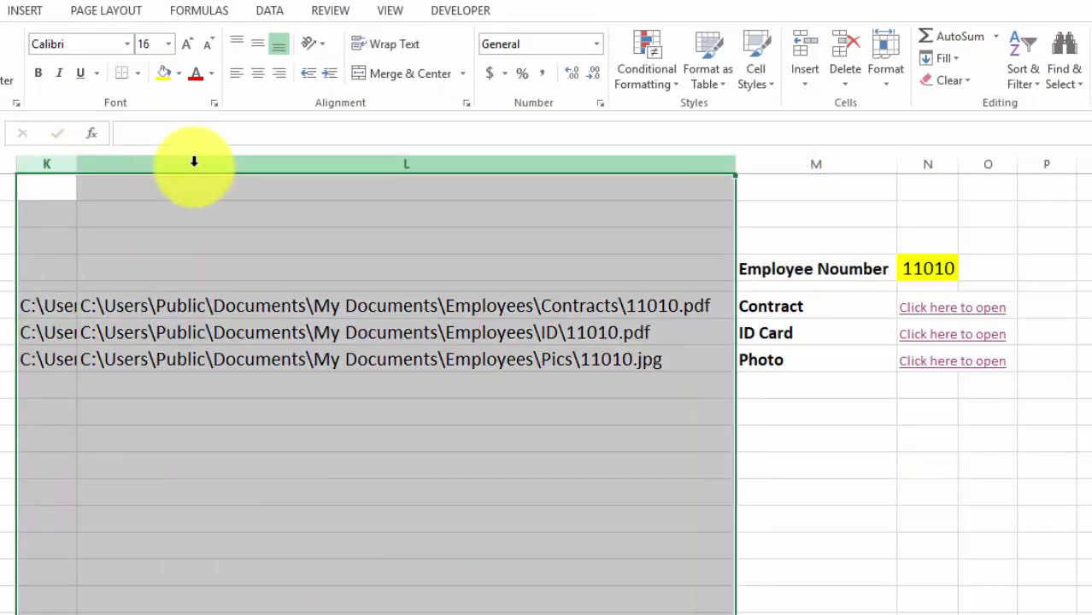
right_click(195, 163)
left_click(254, 425)
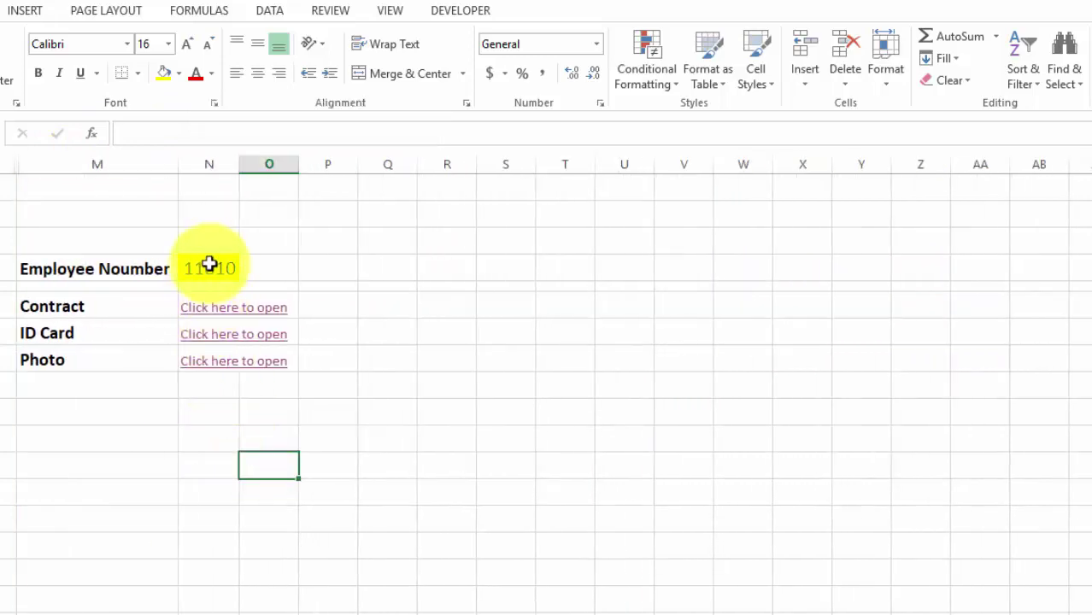
Browse the employee number list in N4 and compare it with the Employee No column of the Employees' Documents sheet
left_click(212, 263)
left_click(248, 271)
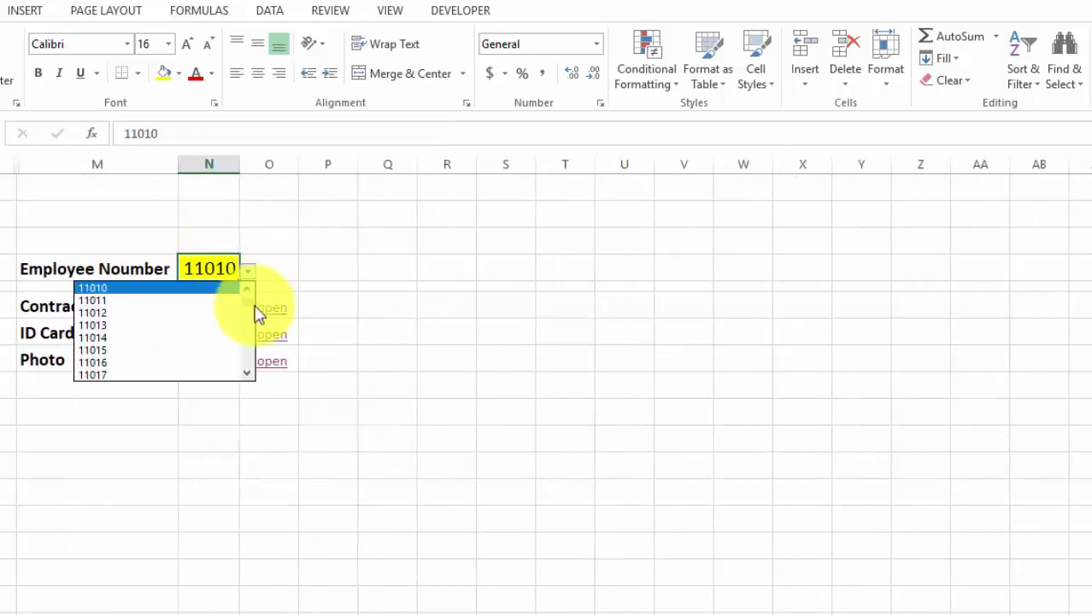
left_click_drag(359, 292, 338, 417)
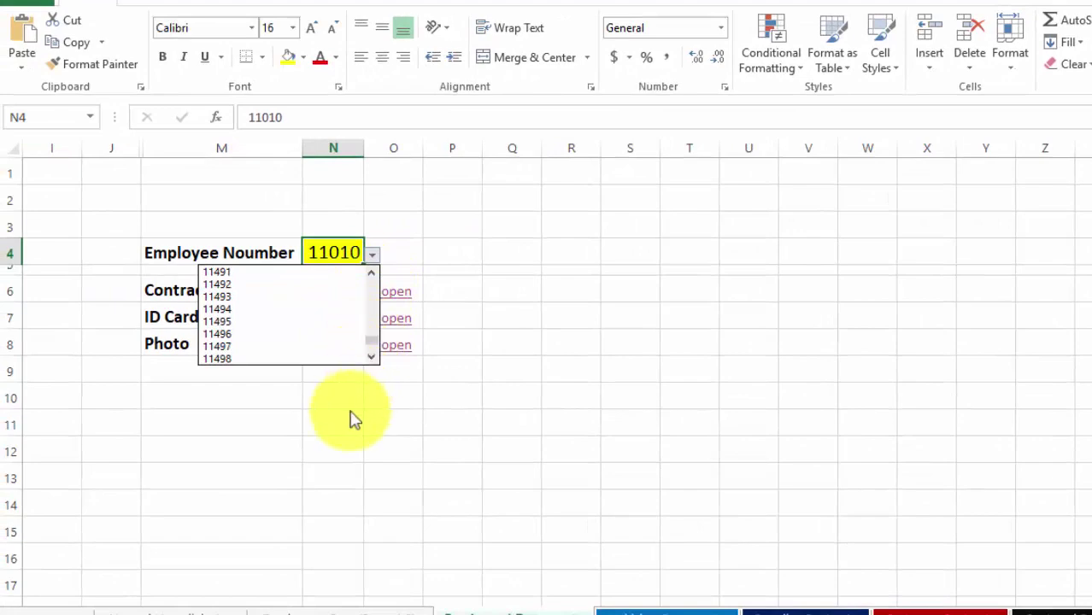
left_click(345, 254)
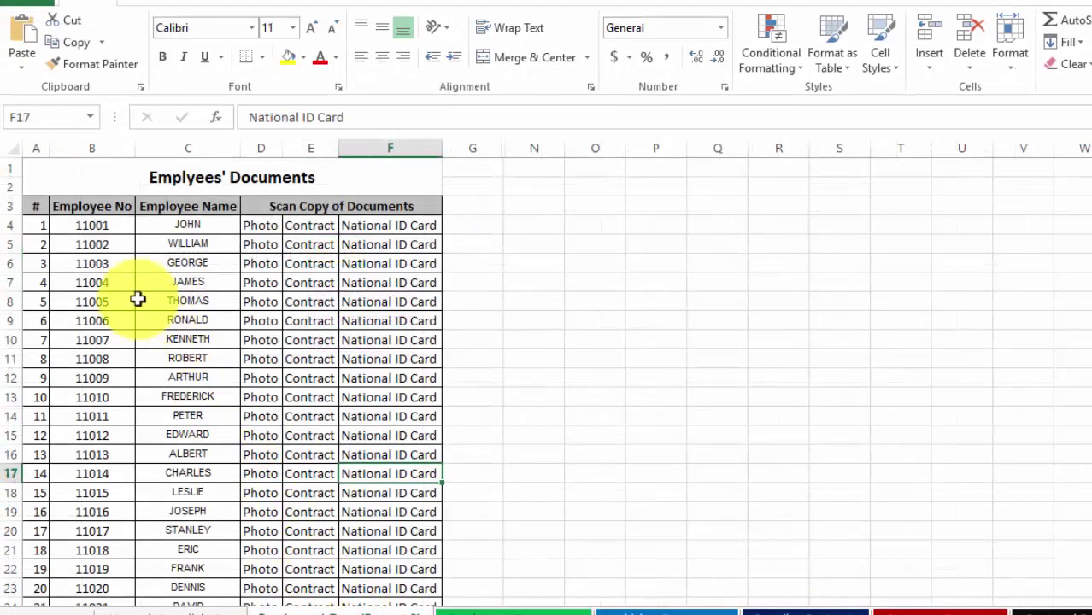
left_click_drag(92, 263, 91, 493)
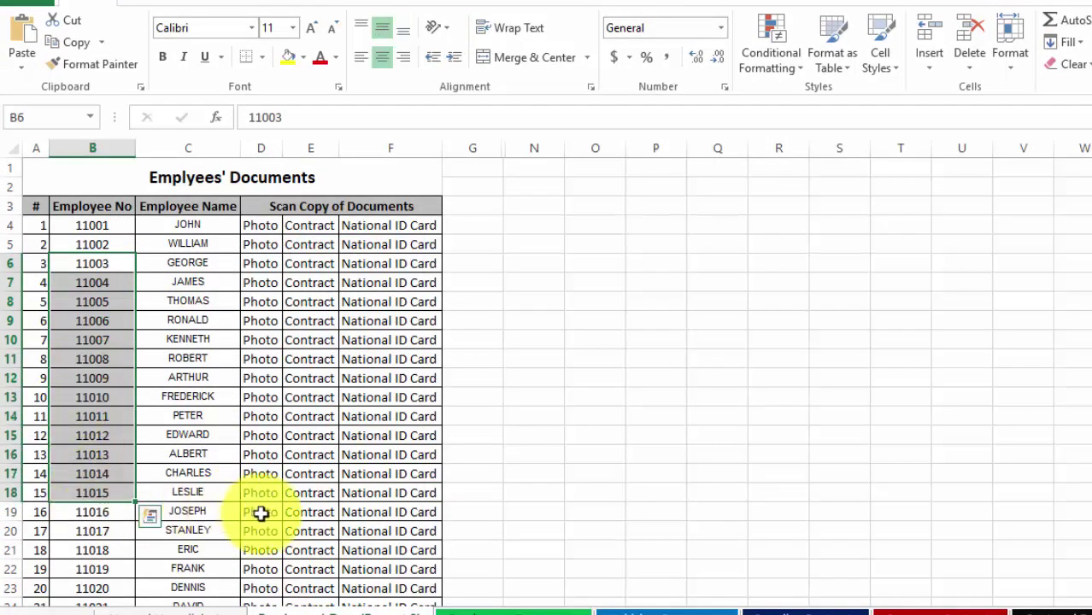
left_click(481, 610)
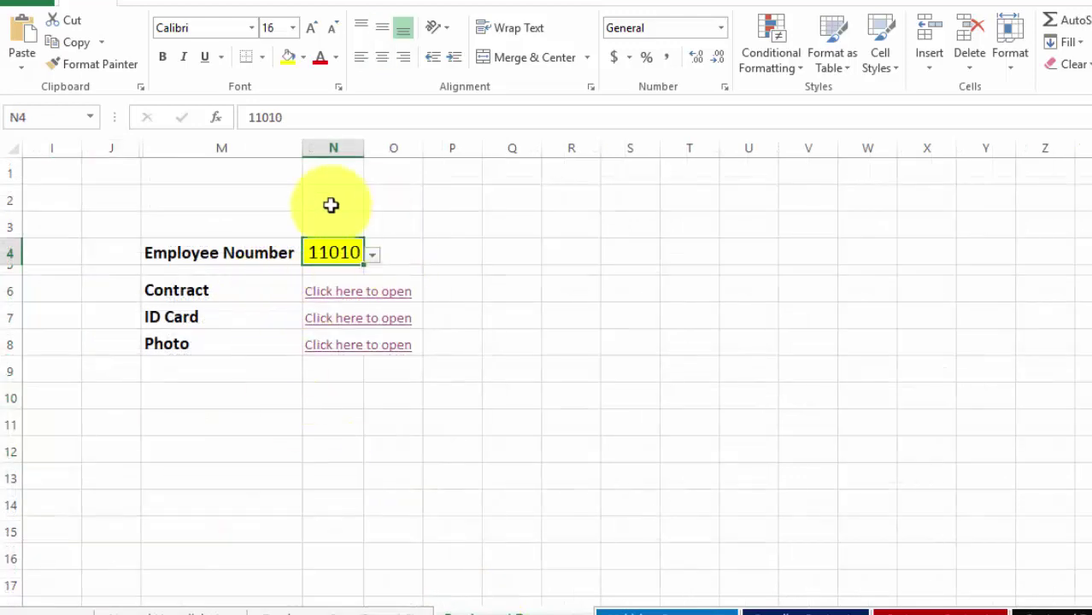
Switch to File Explorer and examine the files in the Vehicles\Insurance folder
left_click(499, 325)
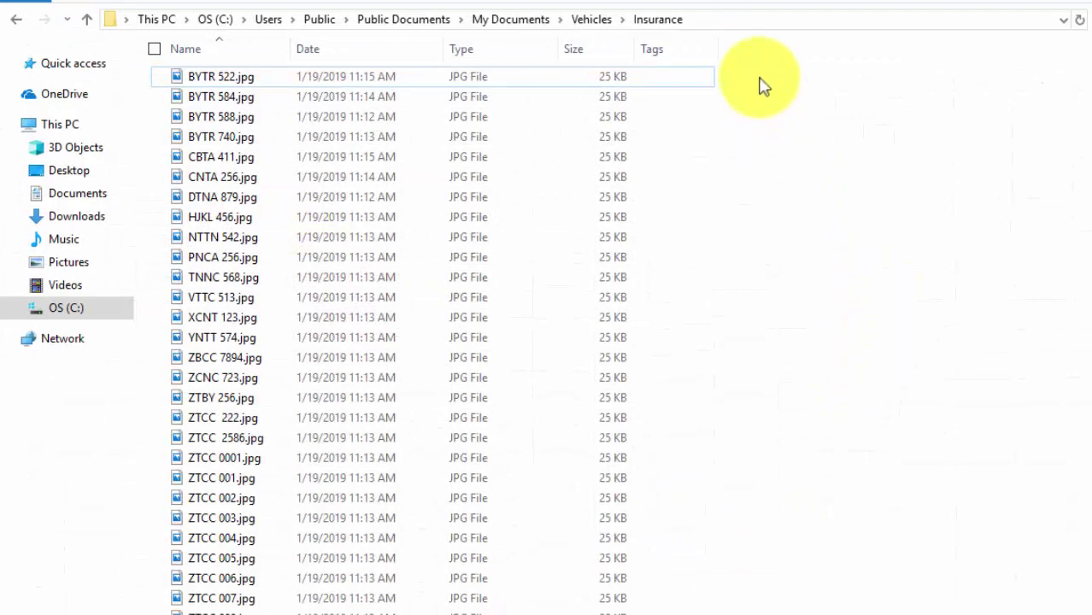
left_click_drag(759, 78, 536, 526)
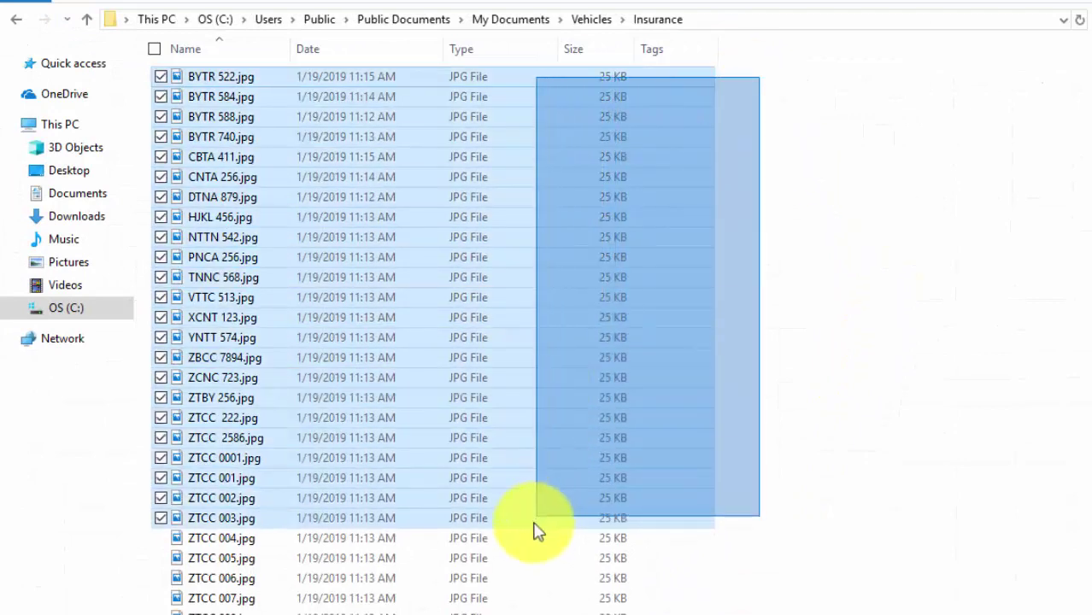
left_click(880, 308)
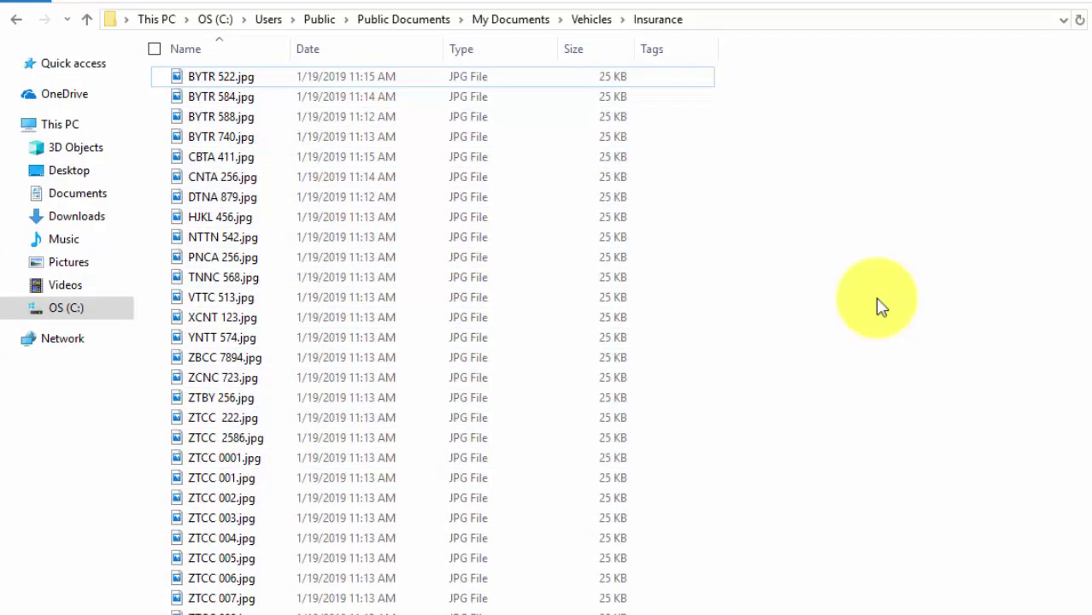
left_click_drag(751, 70, 523, 504)
left_click(889, 471)
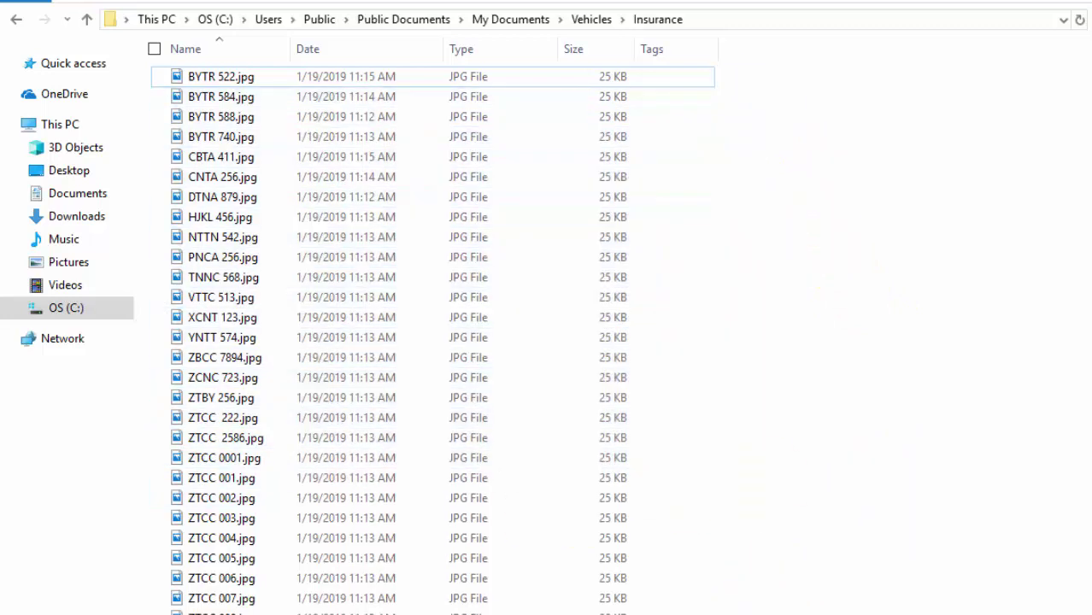
Switch back to Excel and review the Employee No column on the Employees' Documents sheet
left_click(653, 598)
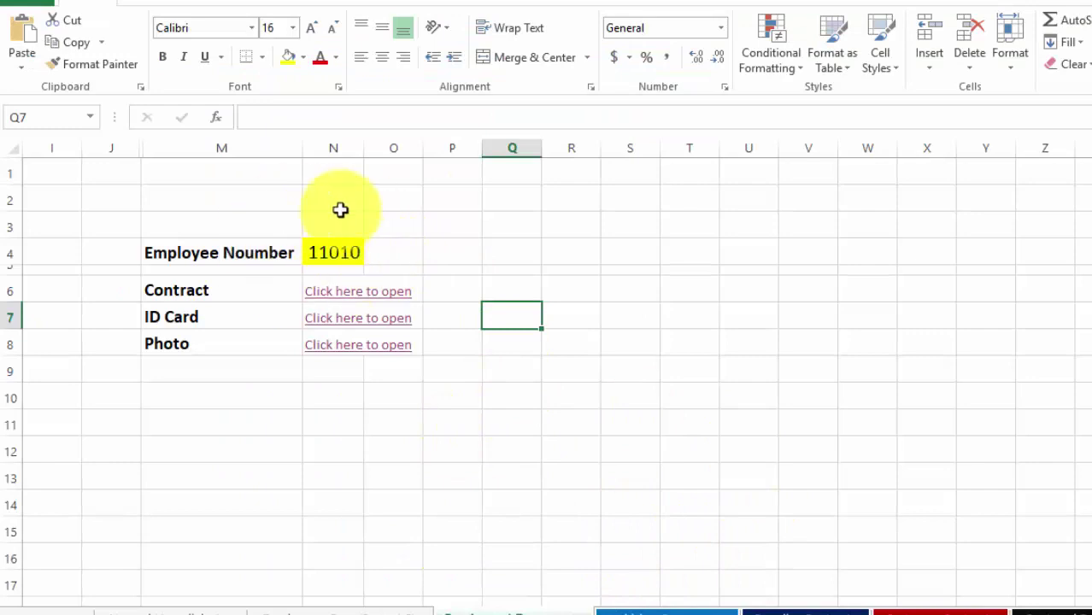
left_click(397, 548)
left_click(344, 606)
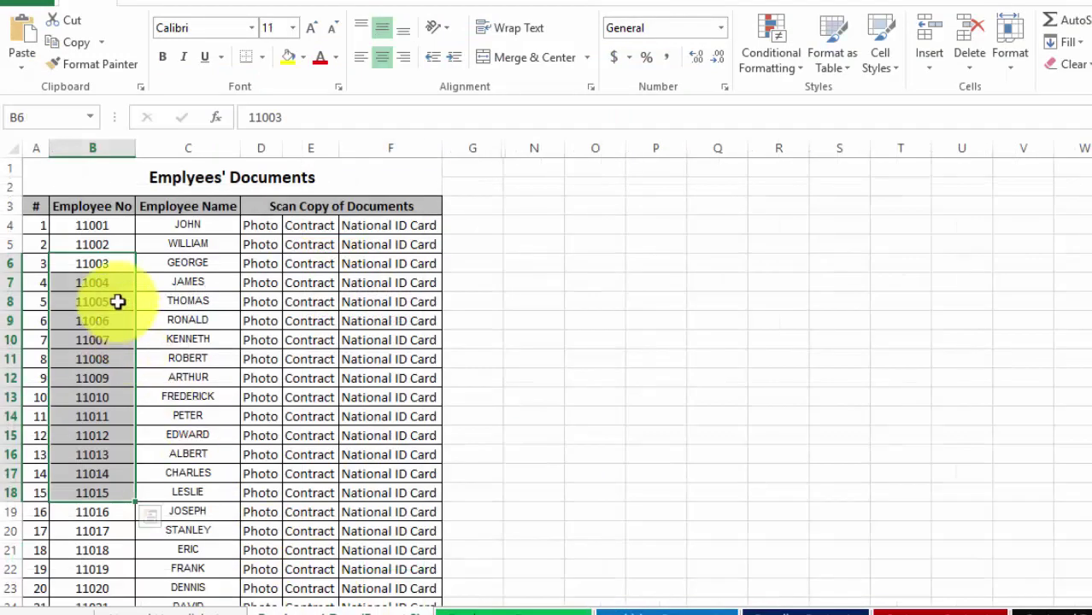
left_click_drag(109, 237, 93, 512)
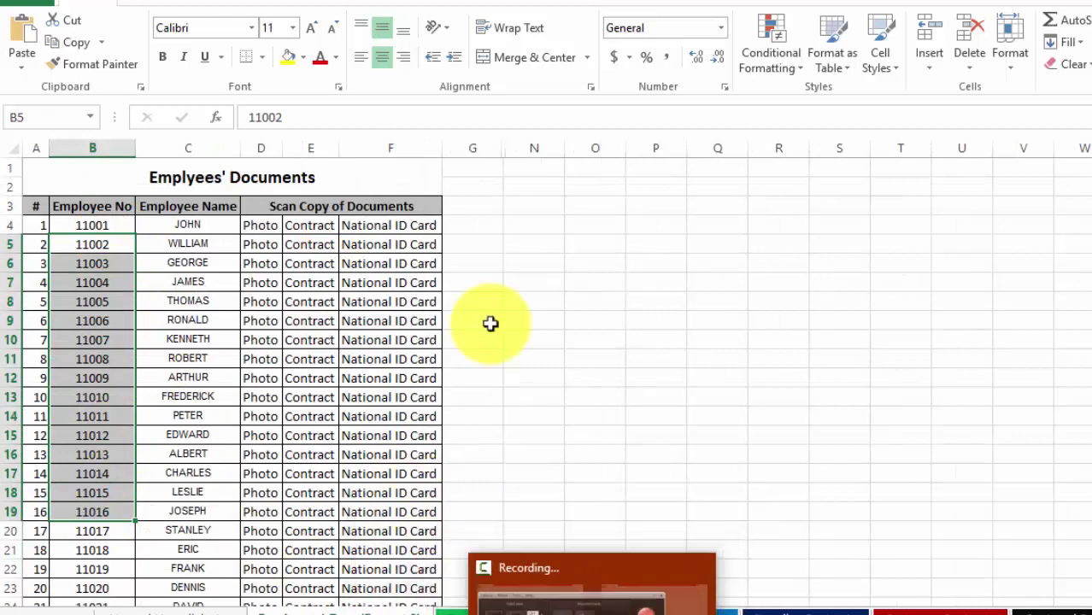
Return to File Explorer and check how the JPG files in the Insurance folder are named
left_click(521, 265)
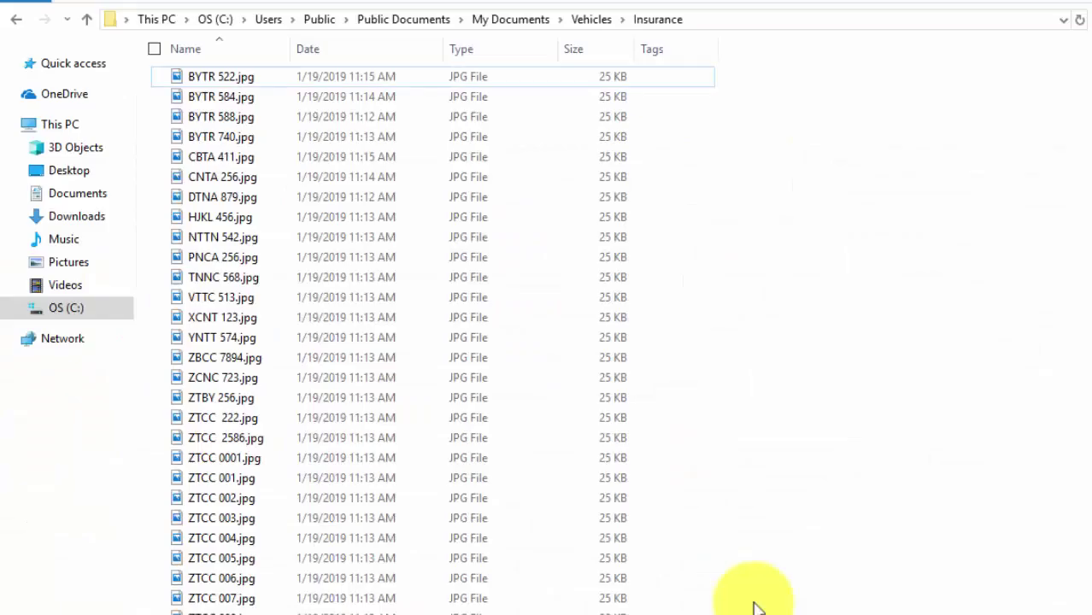
left_click(755, 598)
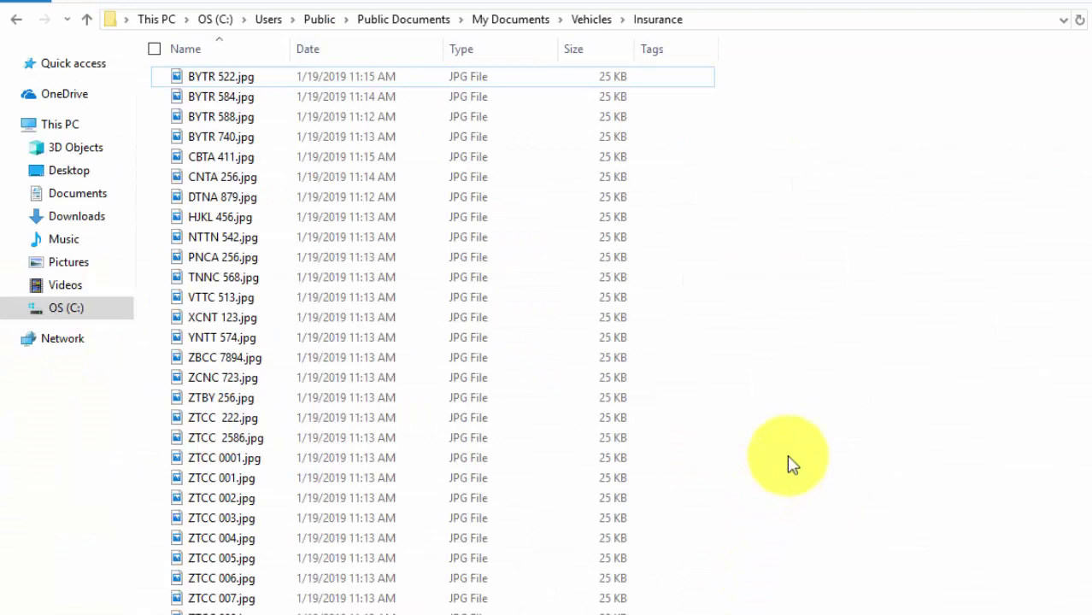
left_click_drag(765, 87, 627, 484)
left_click(851, 309)
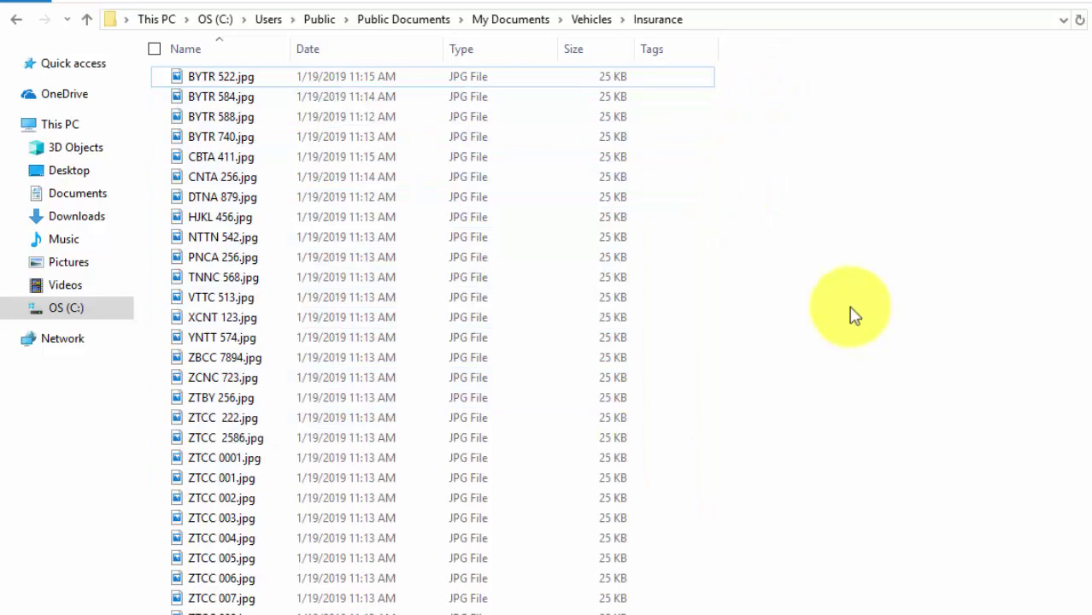
left_click_drag(740, 95, 533, 547)
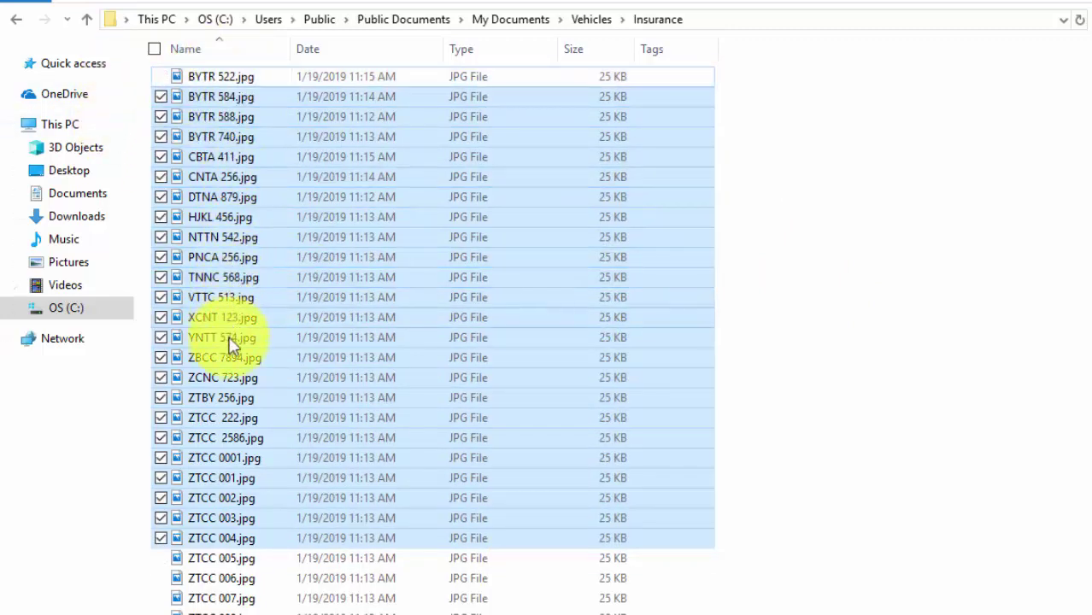
scroll(226, 403, "down", 3)
scroll(239, 376, "up", 3)
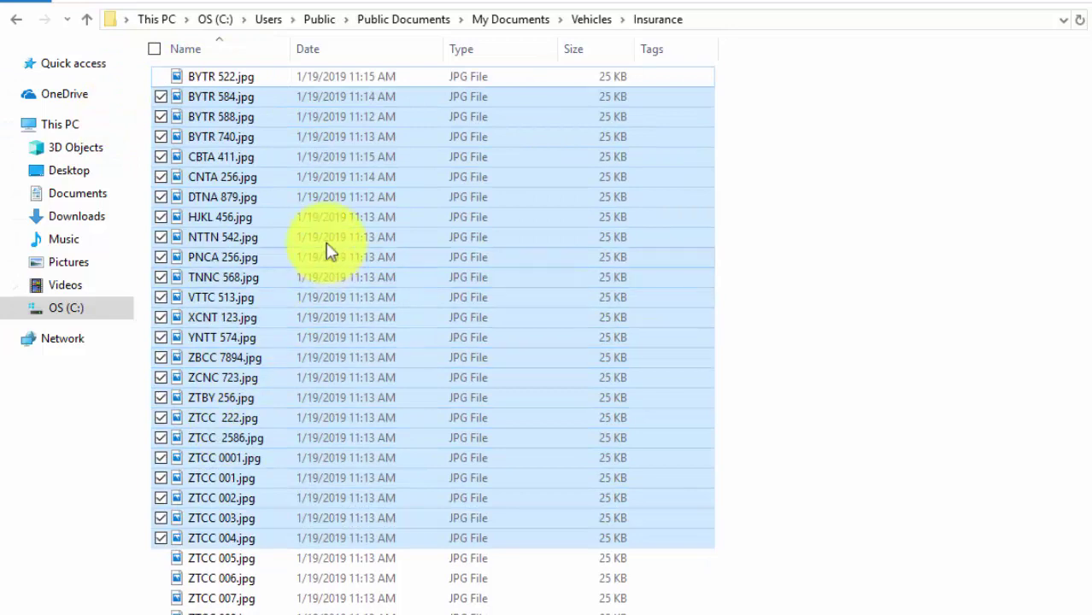
left_click(774, 88)
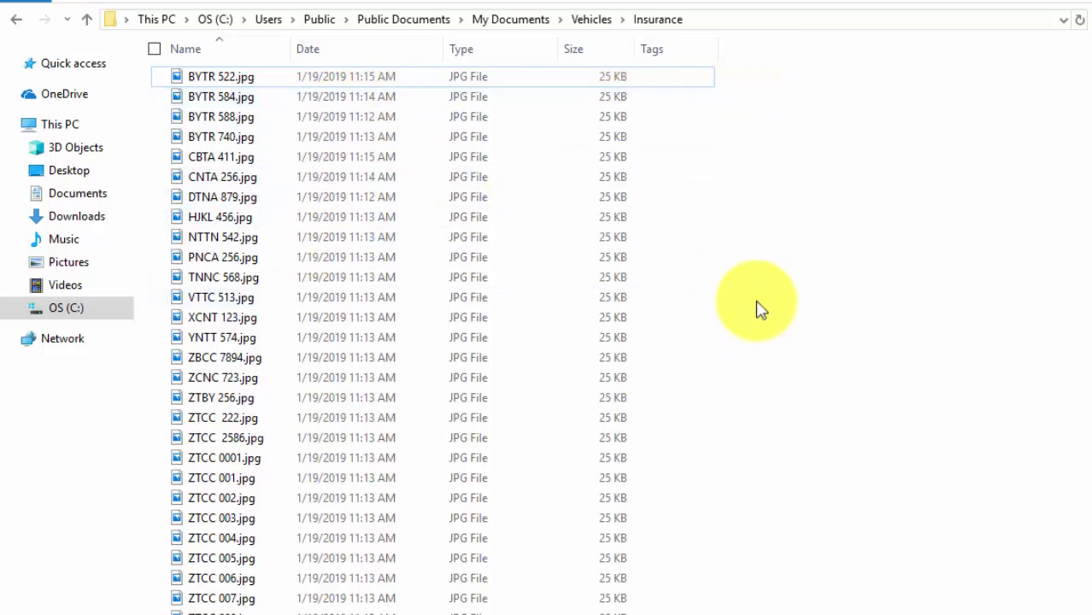
Copy the folder path C:\Users\Public\Documents\My Documents\Vehicles\Insurance
left_click(718, 16)
key("ctrl+c")
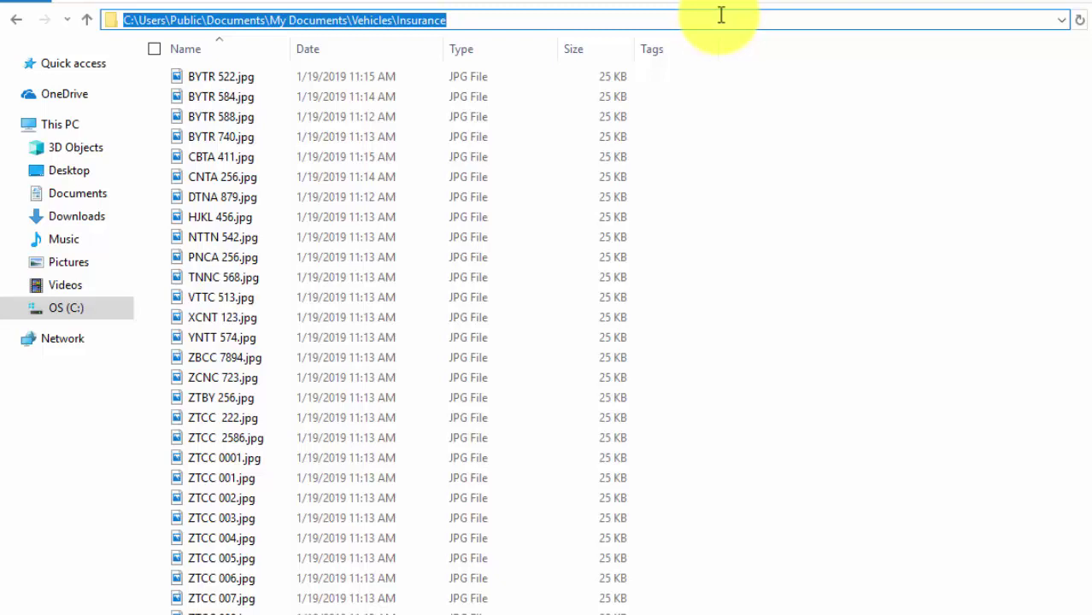
key("Escape")
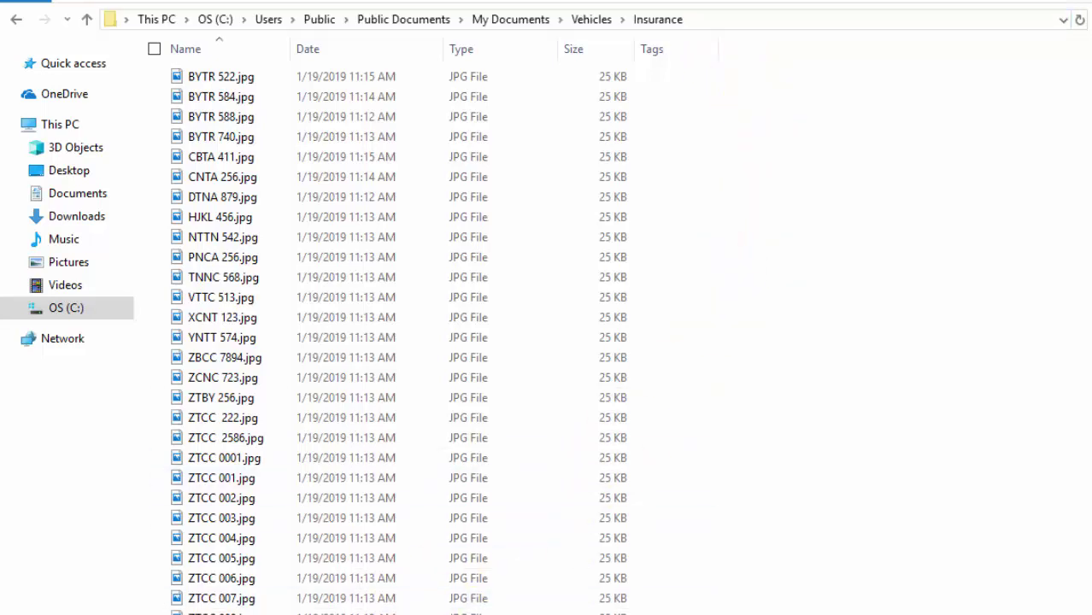
Open Command Prompt and change the directory to C:\Users\Public\Documents\My Documents\Vehicles\Insurance
key("super")
type("cm")
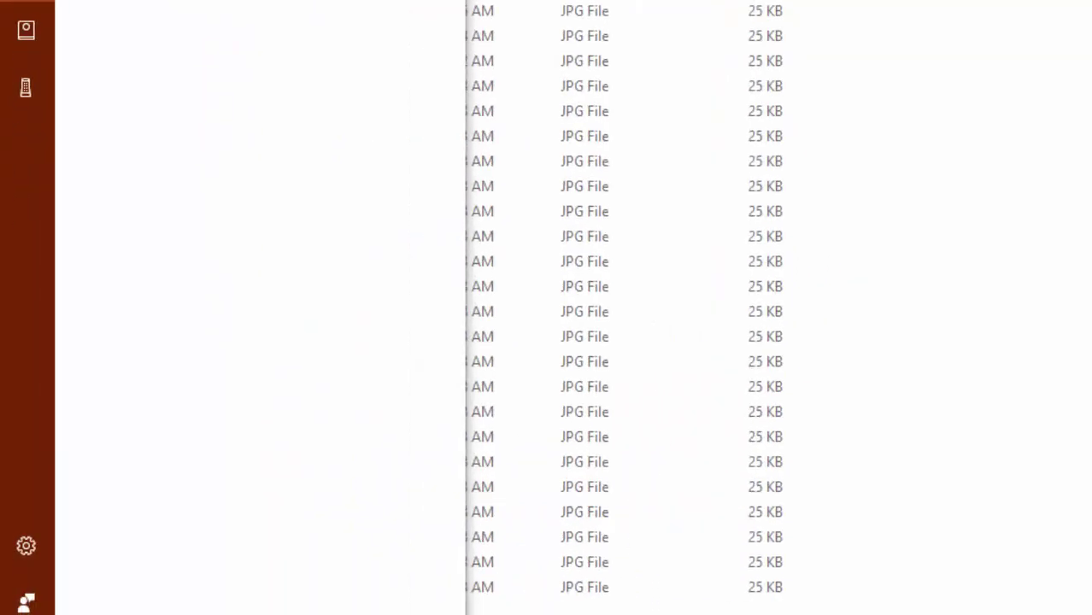
type("d")
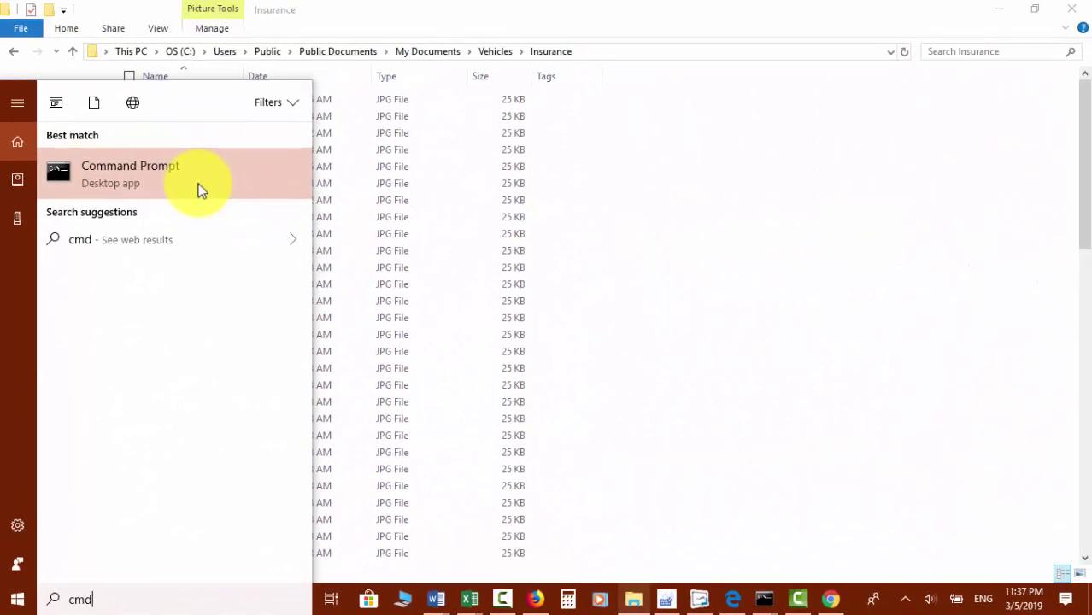
left_click(198, 182)
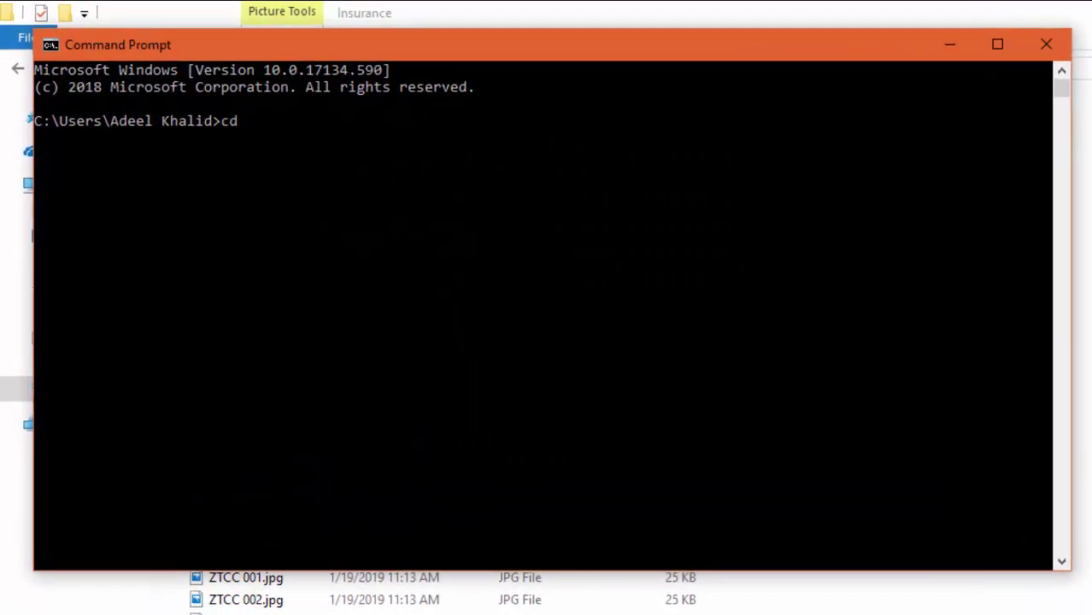
type("cd")
key("ctrl+v")
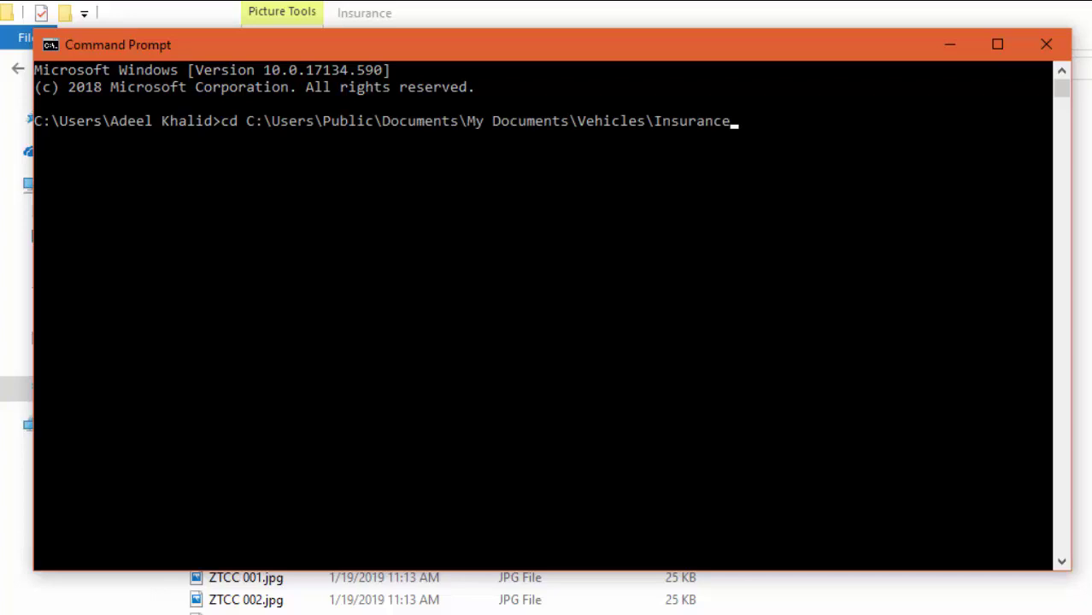
key("Return")
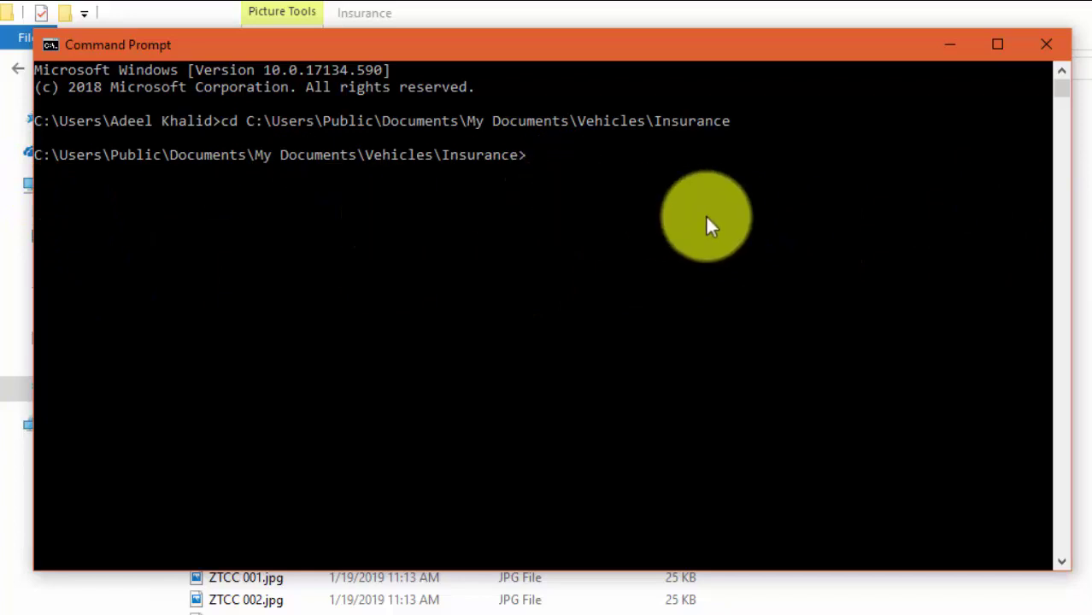
Export the folder's file names, sorted by name, with the command Dir /b /o:n >vehicle.xls
type("Dir")
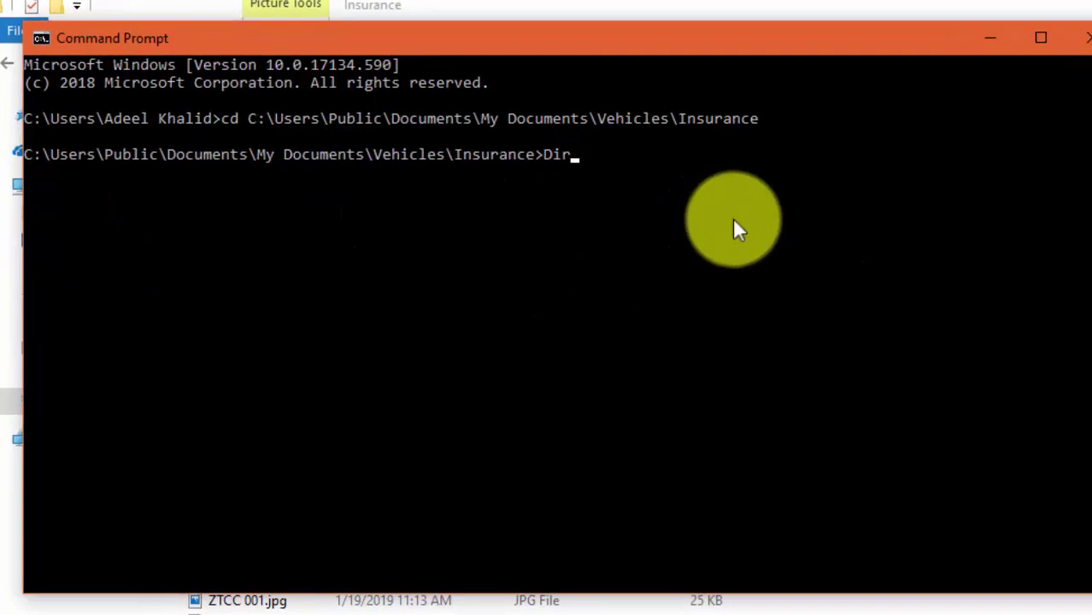
type(" /")
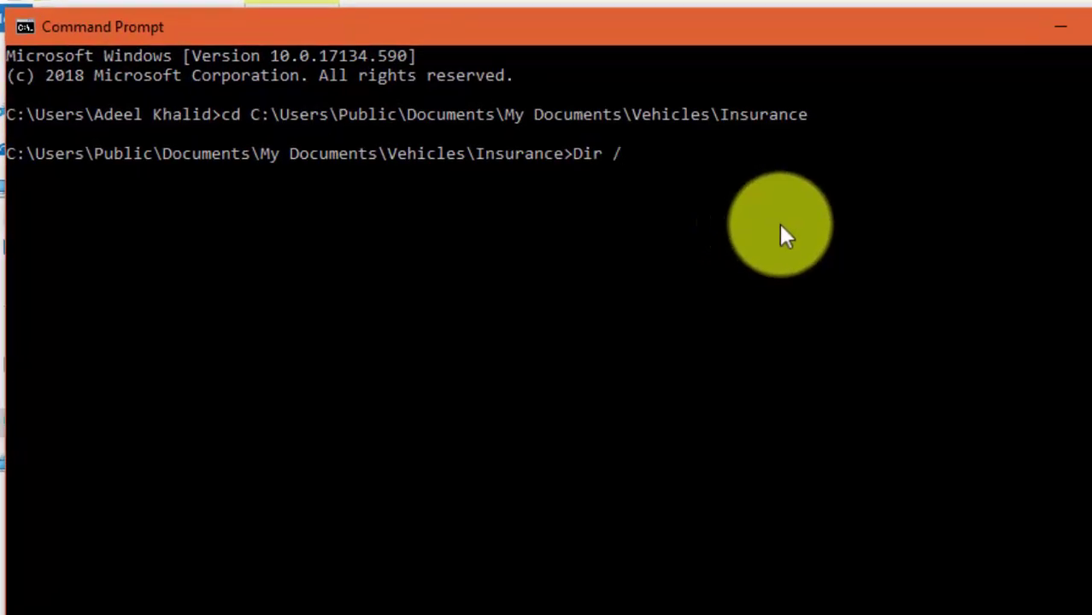
type("b /o:n >")
type("vehicle.x")
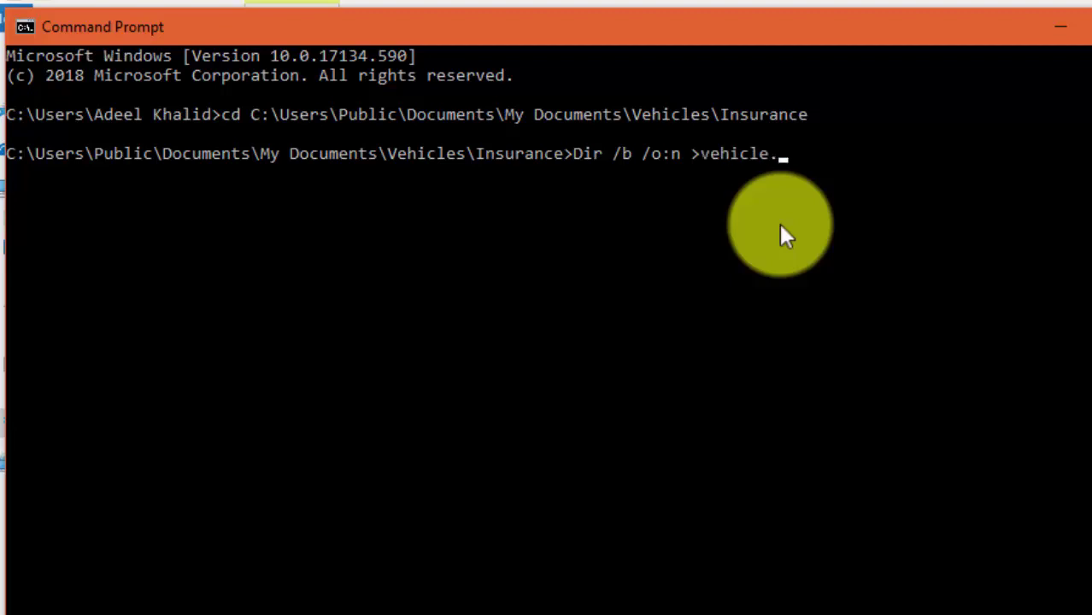
type("ls")
key("Return")
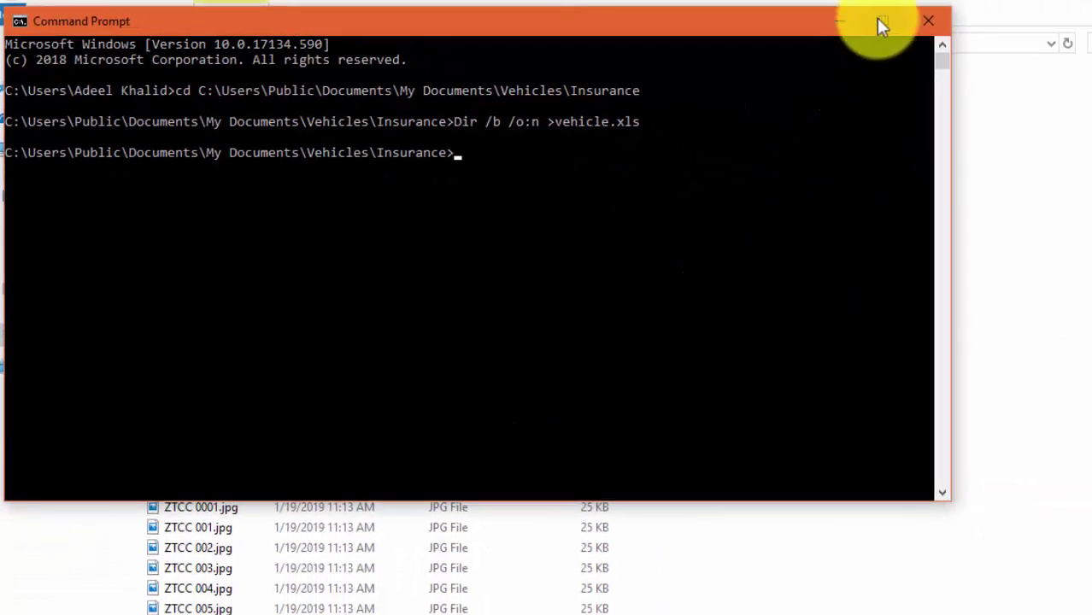
Minimize Command Prompt and open vehicle.xls from the Insurance folder in Excel
left_click(840, 21)
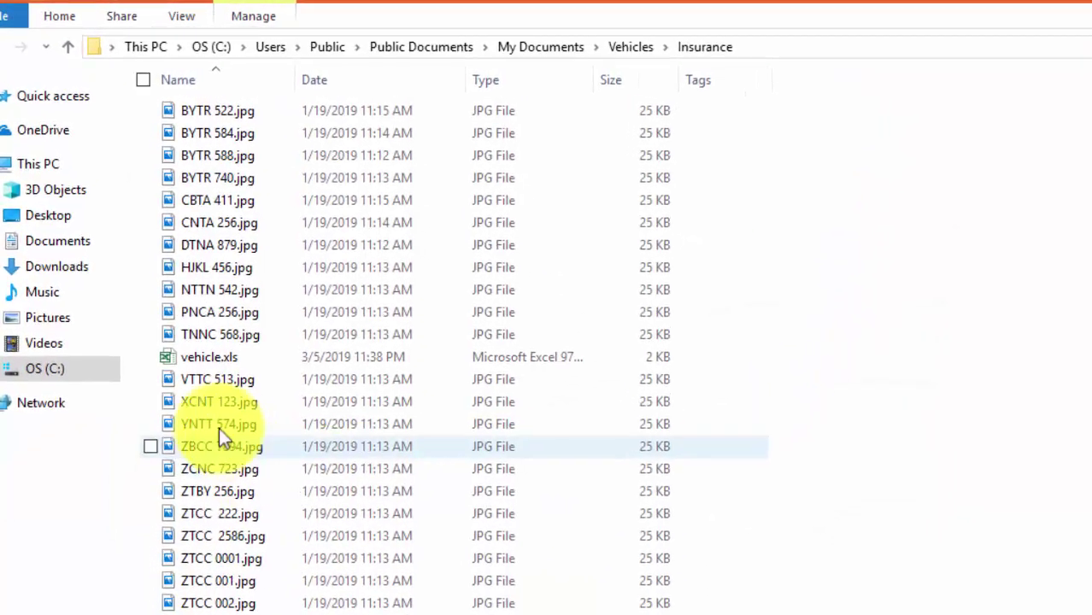
left_click(225, 358)
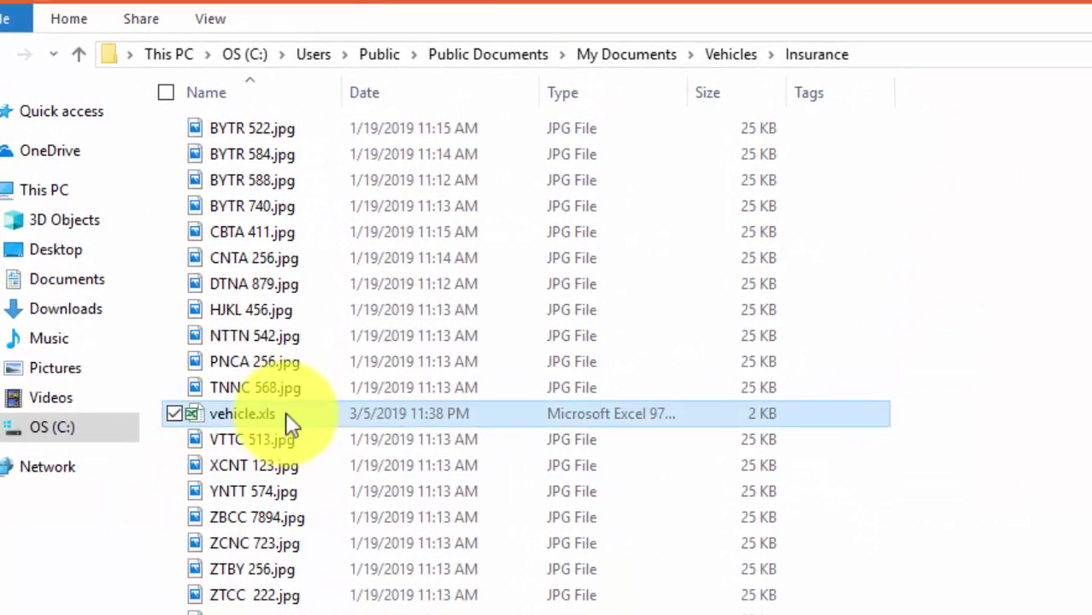
double_click(251, 406)
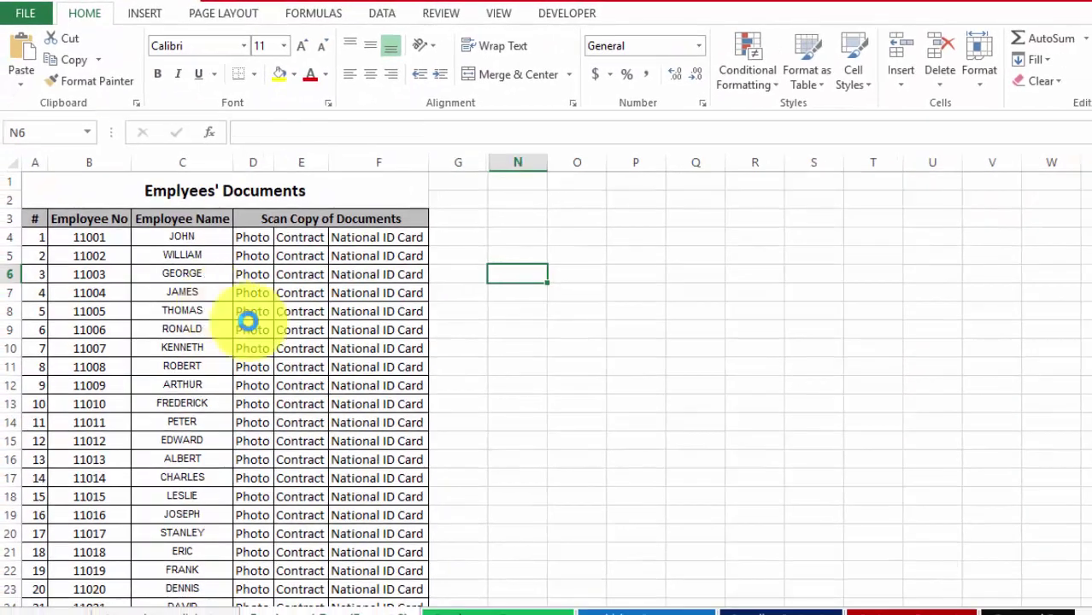
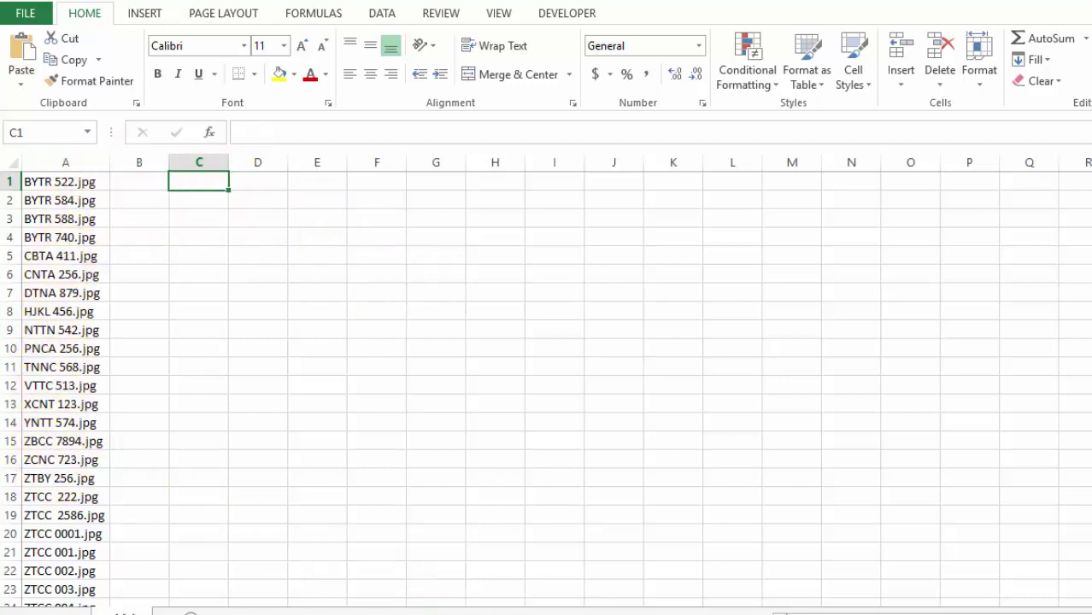
Enter =LEFT(A1,LEN(A1)-4) in C1 to strip the .jpg extension from the first file name
type("=lef")
key("Tab")
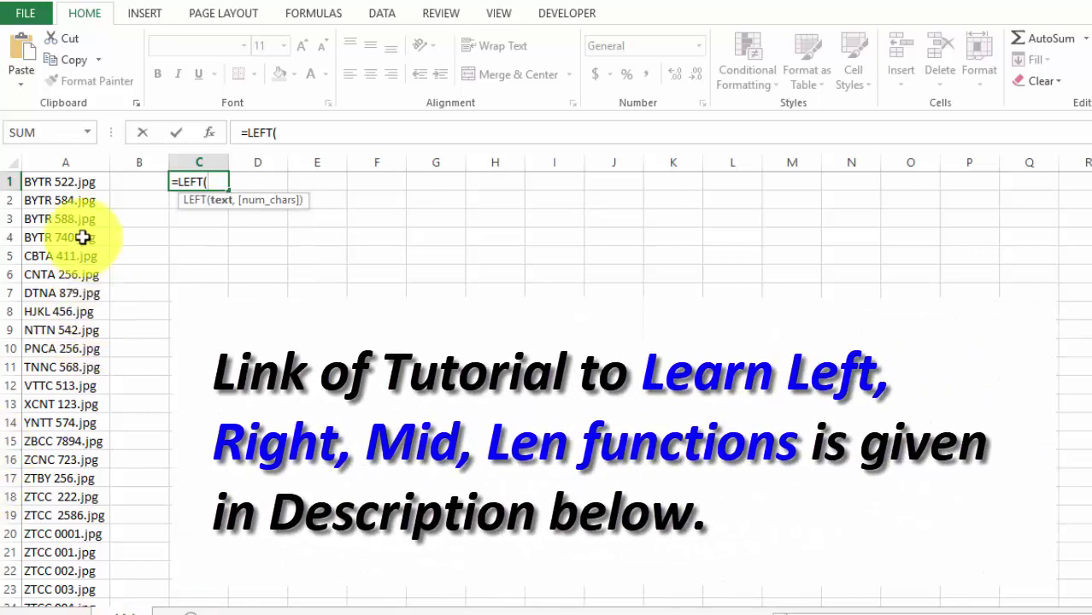
left_click(67, 184)
type(",")
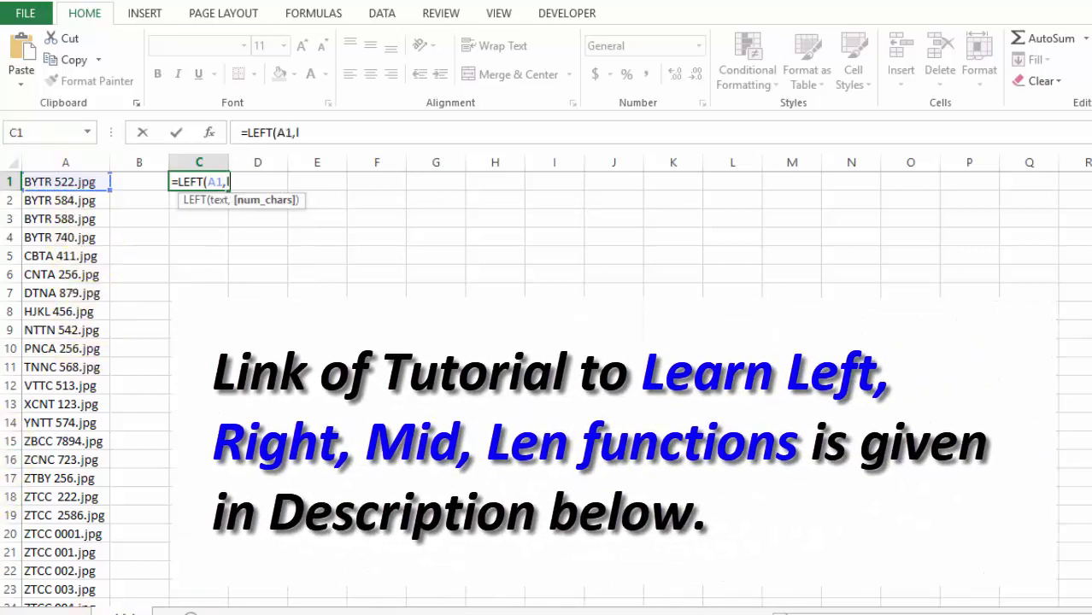
type("len(")
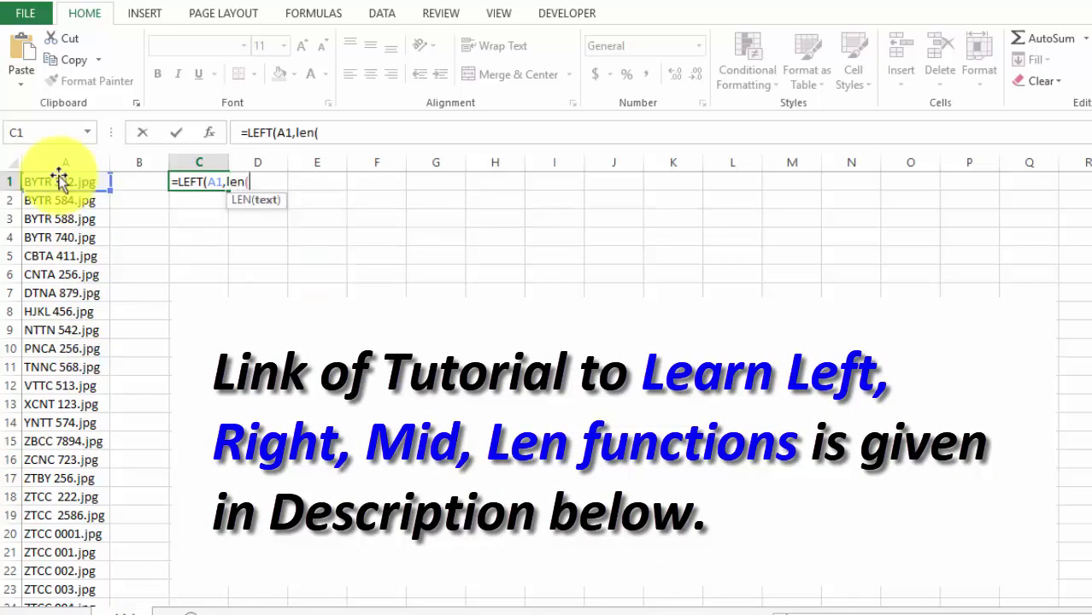
left_click(73, 182)
type(")-4")
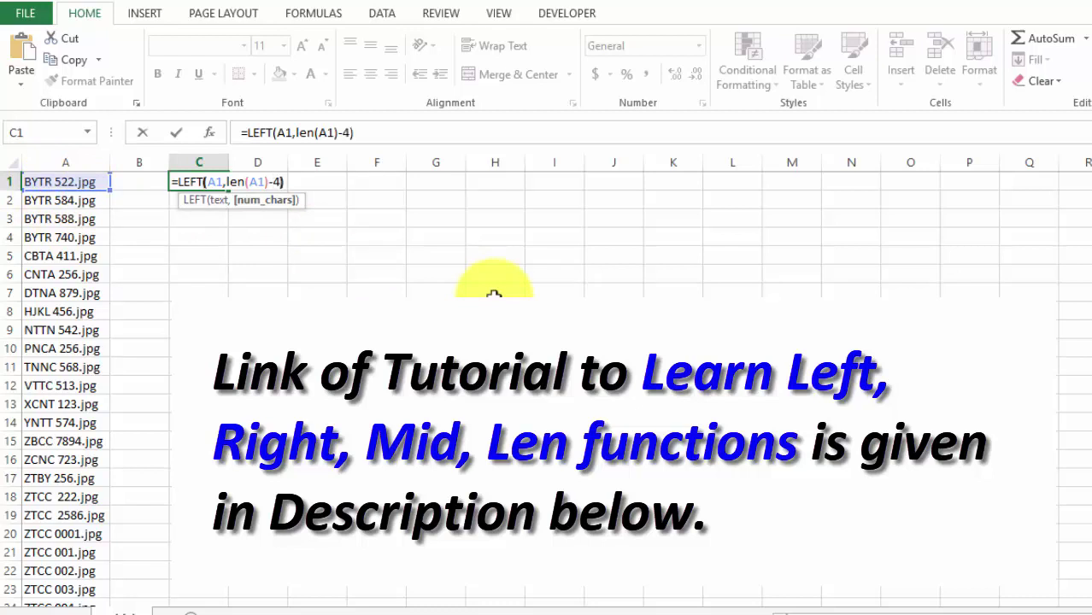
key("Return")
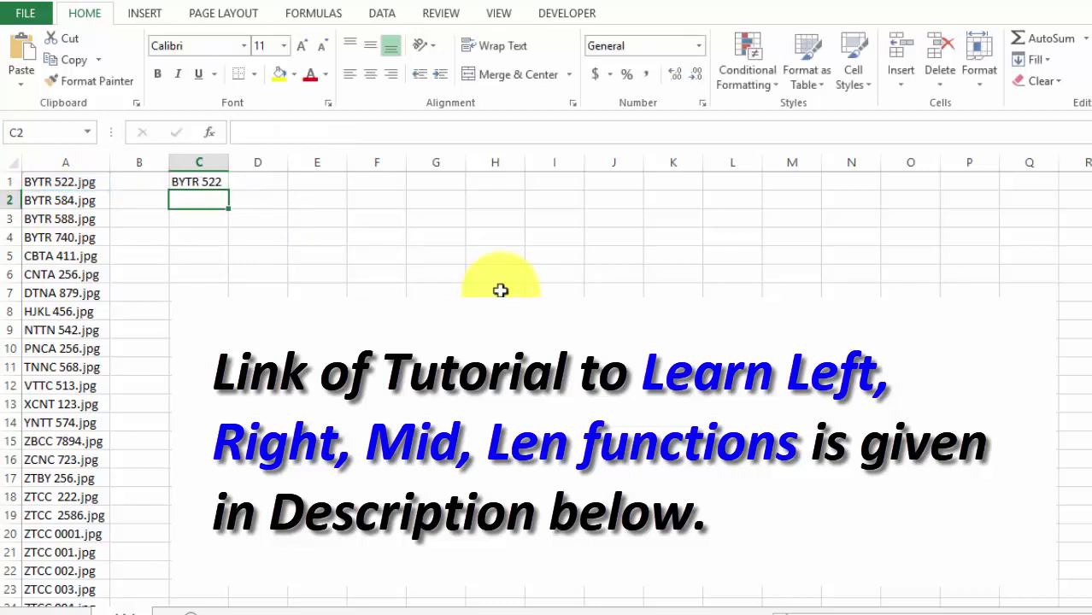
Fill the C1 formula down column C for all the listed file names
left_click(216, 182)
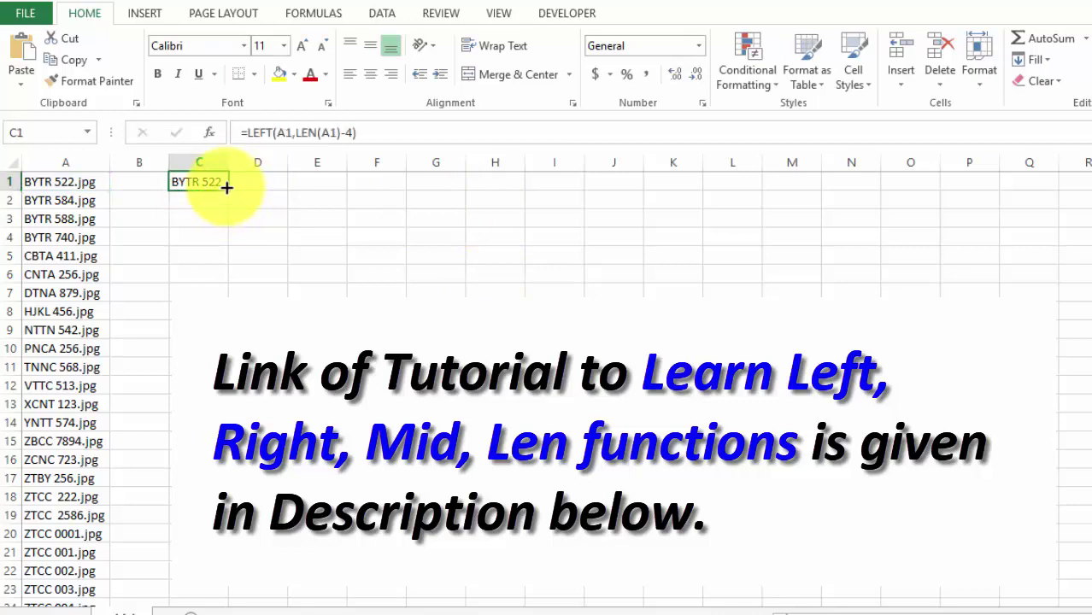
left_click_drag(230, 194, 199, 602)
scroll(185, 549, "up", 19)
Copy the filled formulas in column C and paste them over themselves as values only
right_click(209, 209)
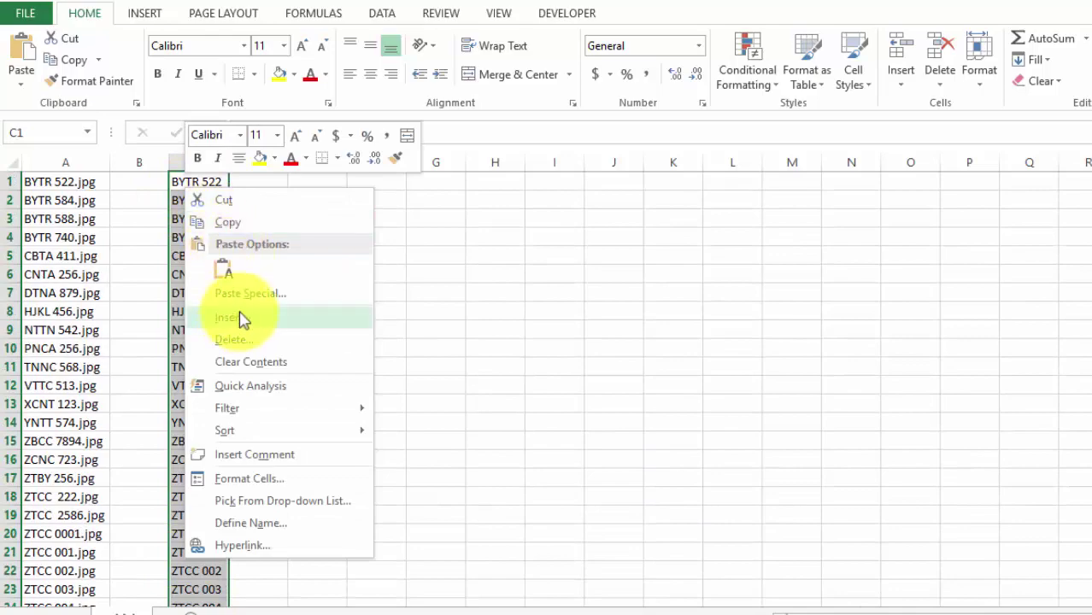
left_click(226, 222)
right_click(203, 181)
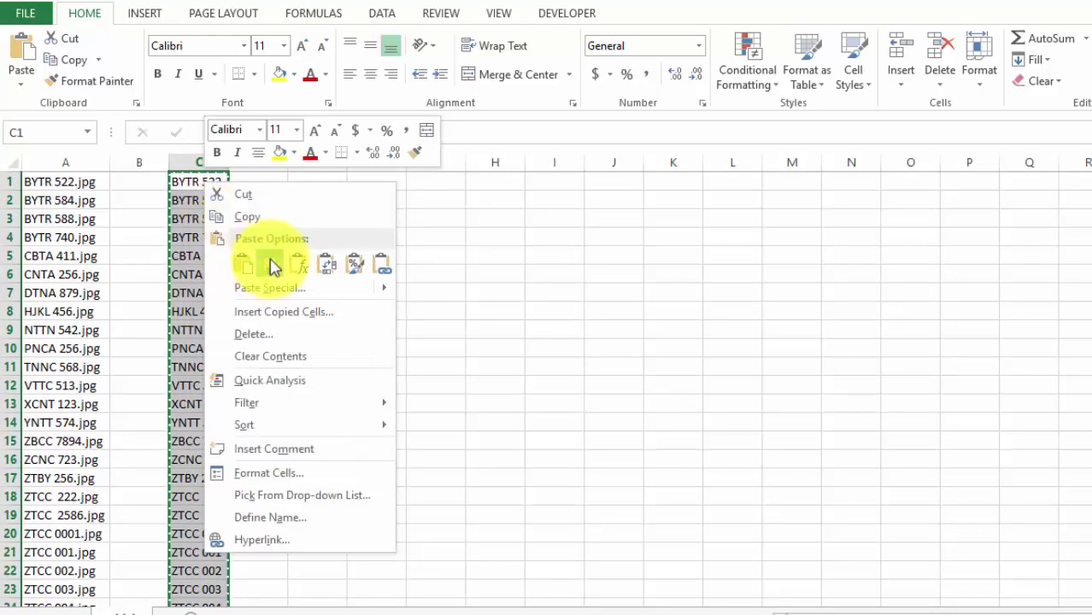
left_click(270, 262)
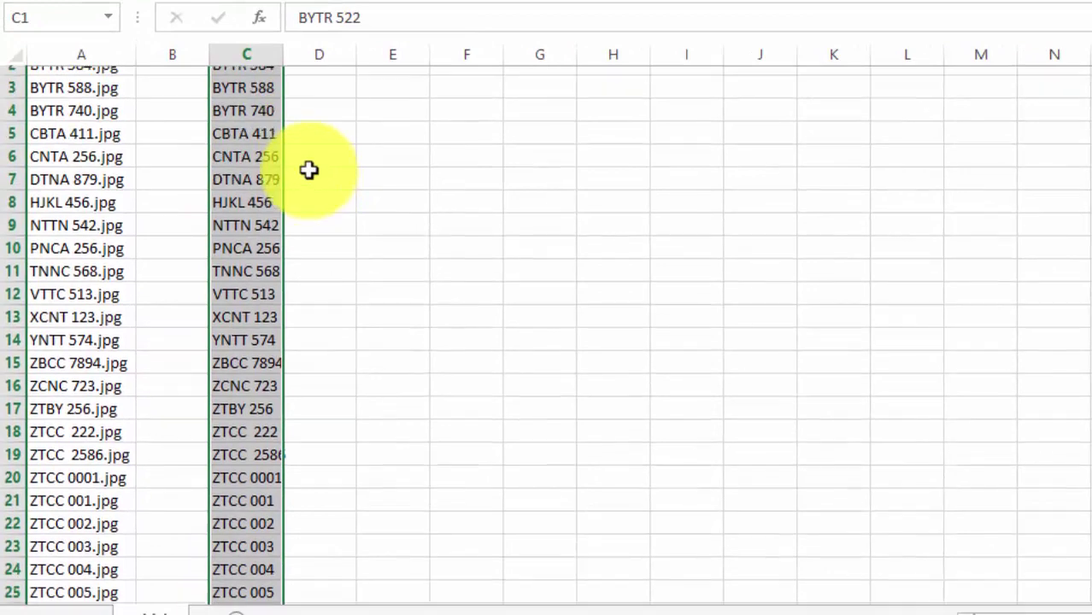
scroll(309, 170, "up", 1)
left_click(319, 262)
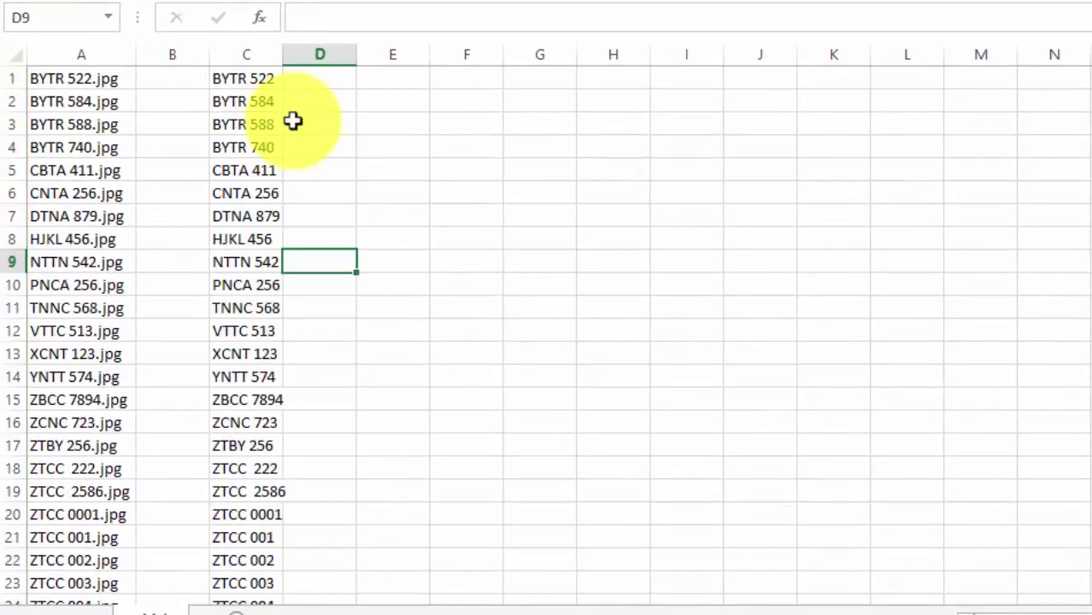
Review the vehicle numbers in column C and switch back to the workbook with the employee document links
left_click_drag(246, 109, 240, 354)
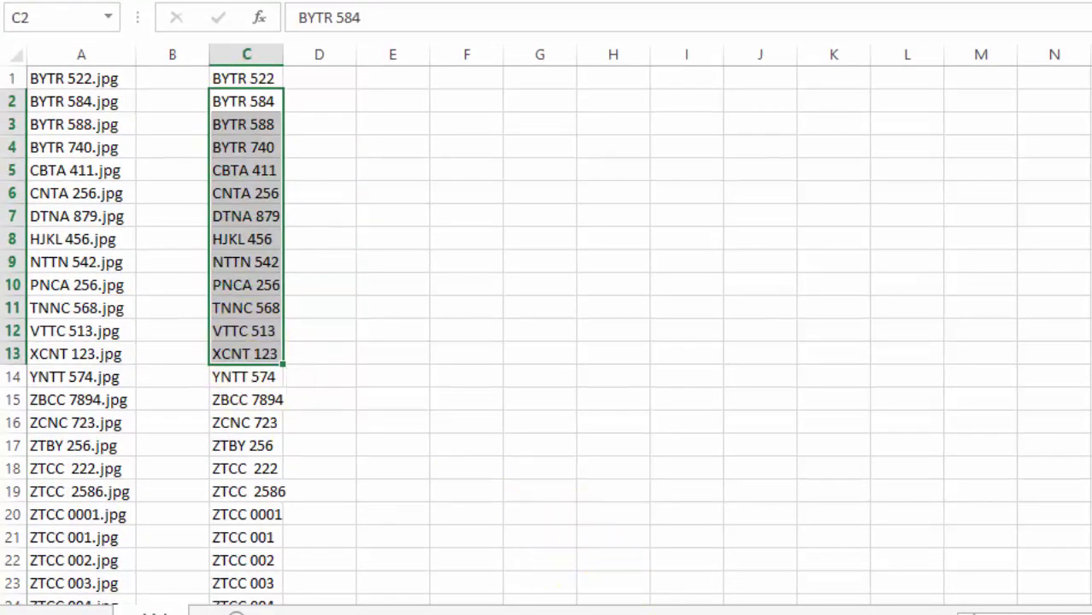
left_click(696, 612)
left_click(696, 606)
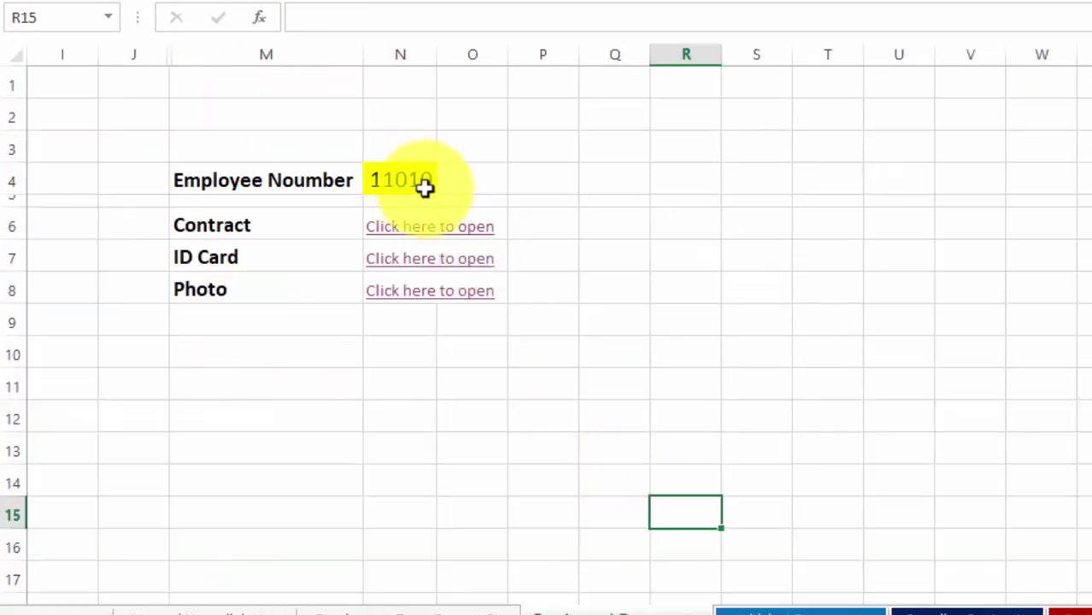